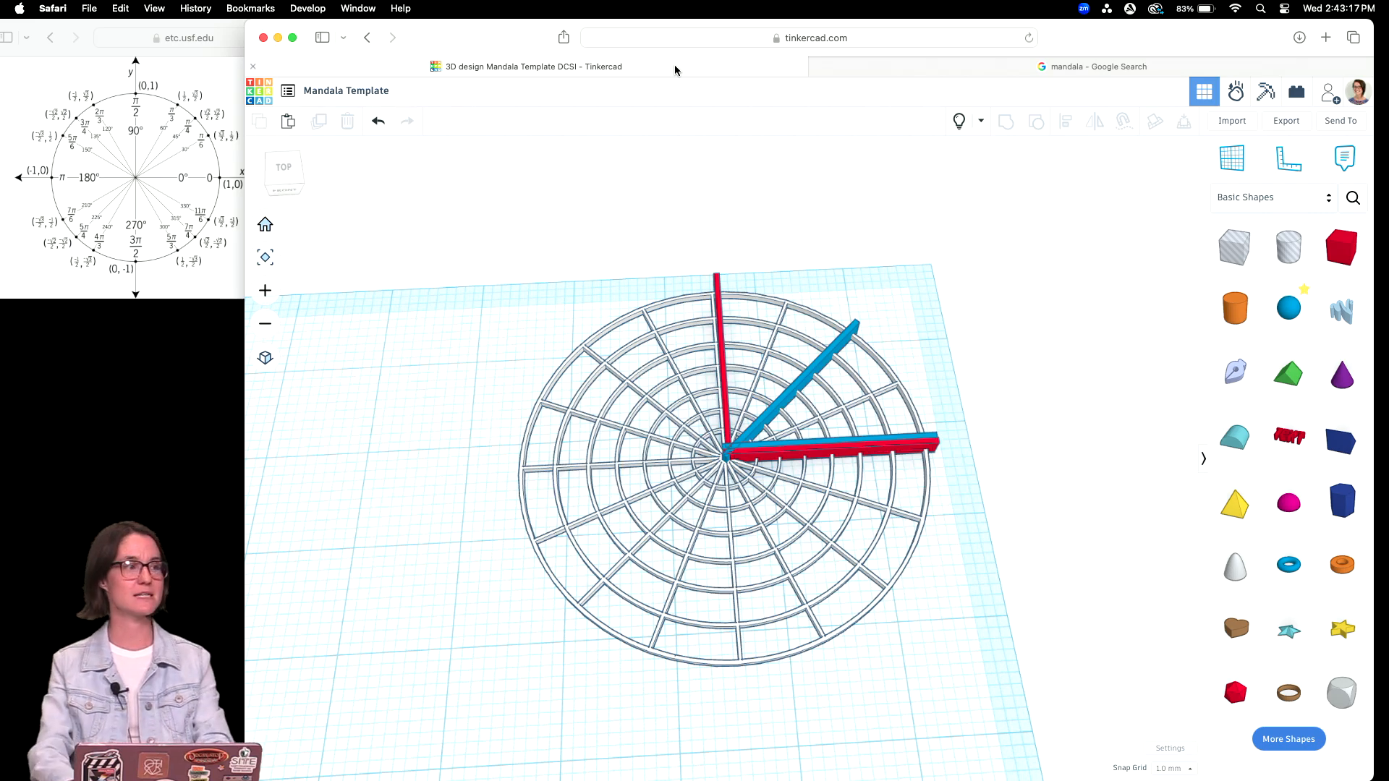
Place a Roof shape on the empty workplane area away from the mandala template
scroll(882, 539, "down", 5)
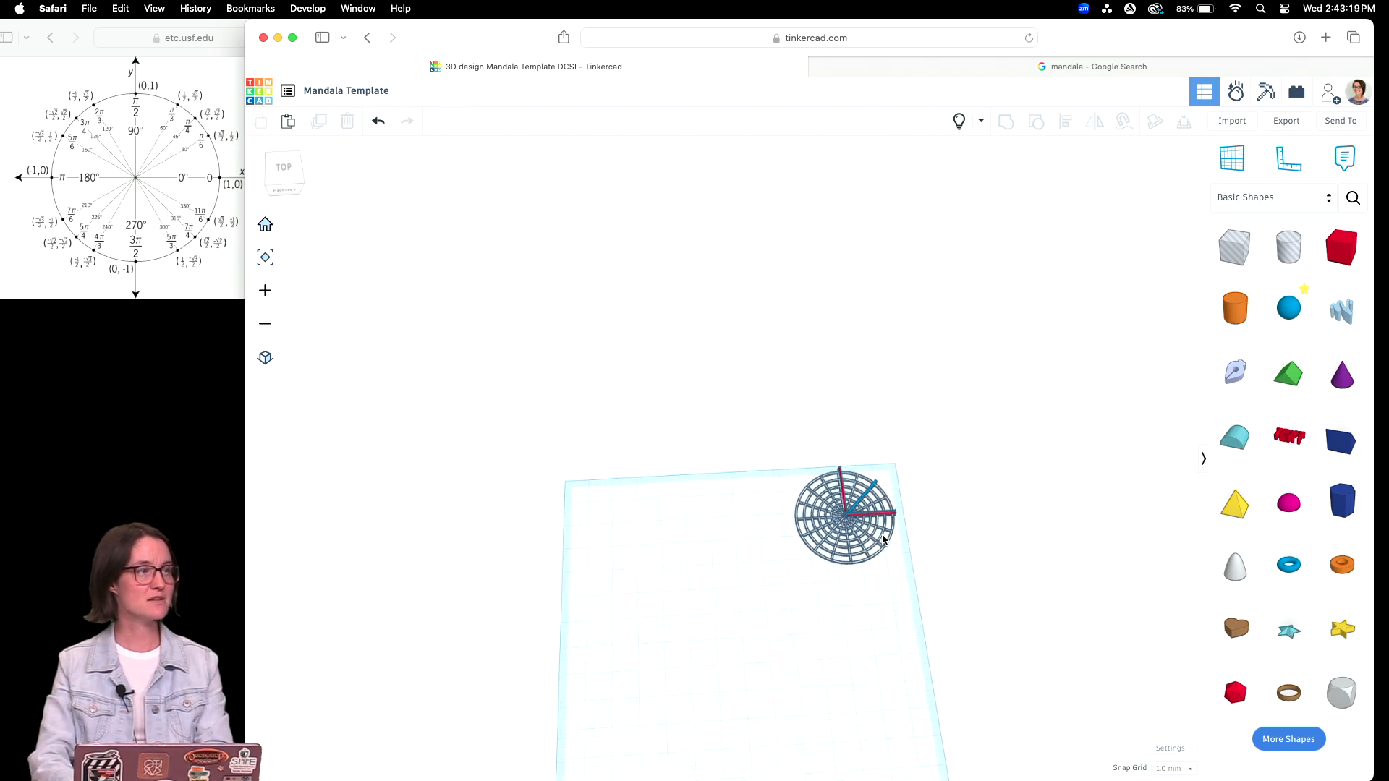
scroll(761, 643, "up", 2)
scroll(761, 643, "up", 5)
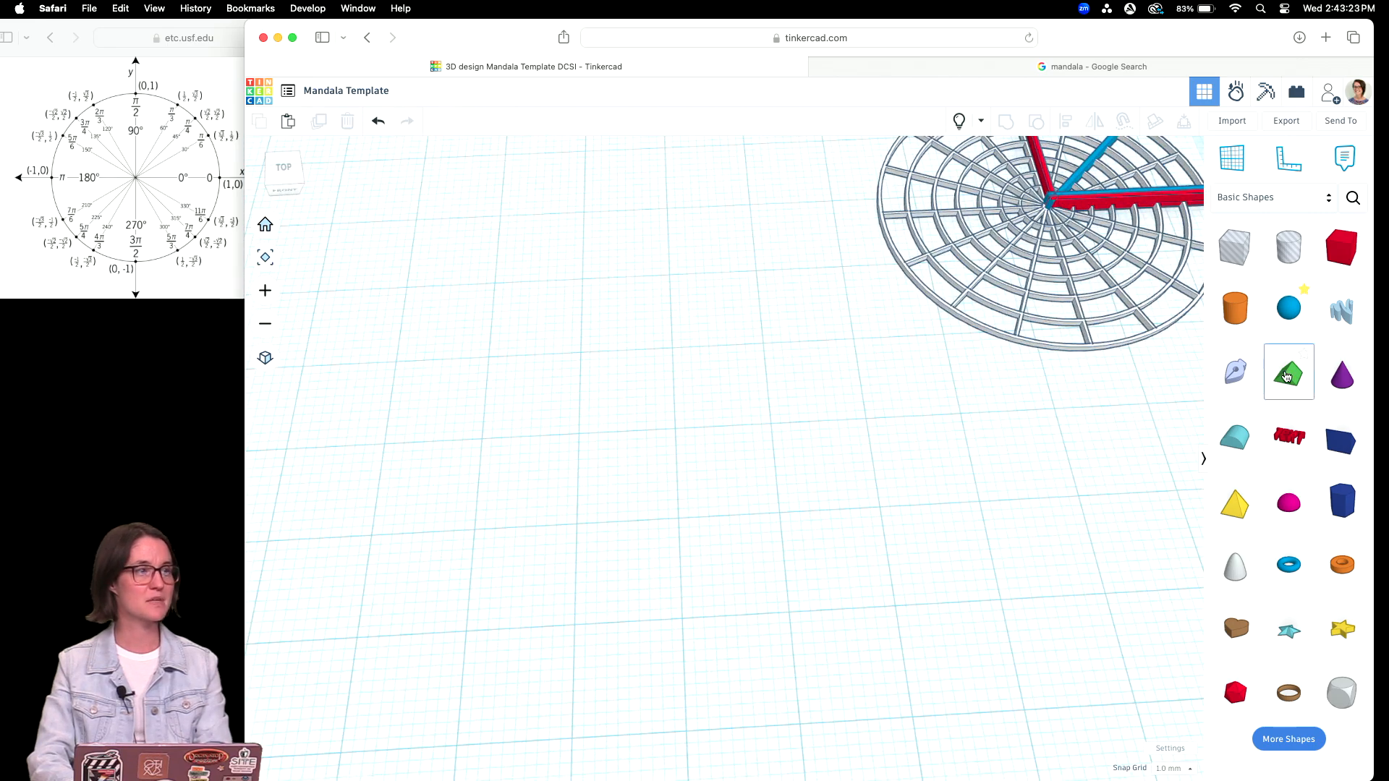
left_click_drag(1288, 373, 482, 442)
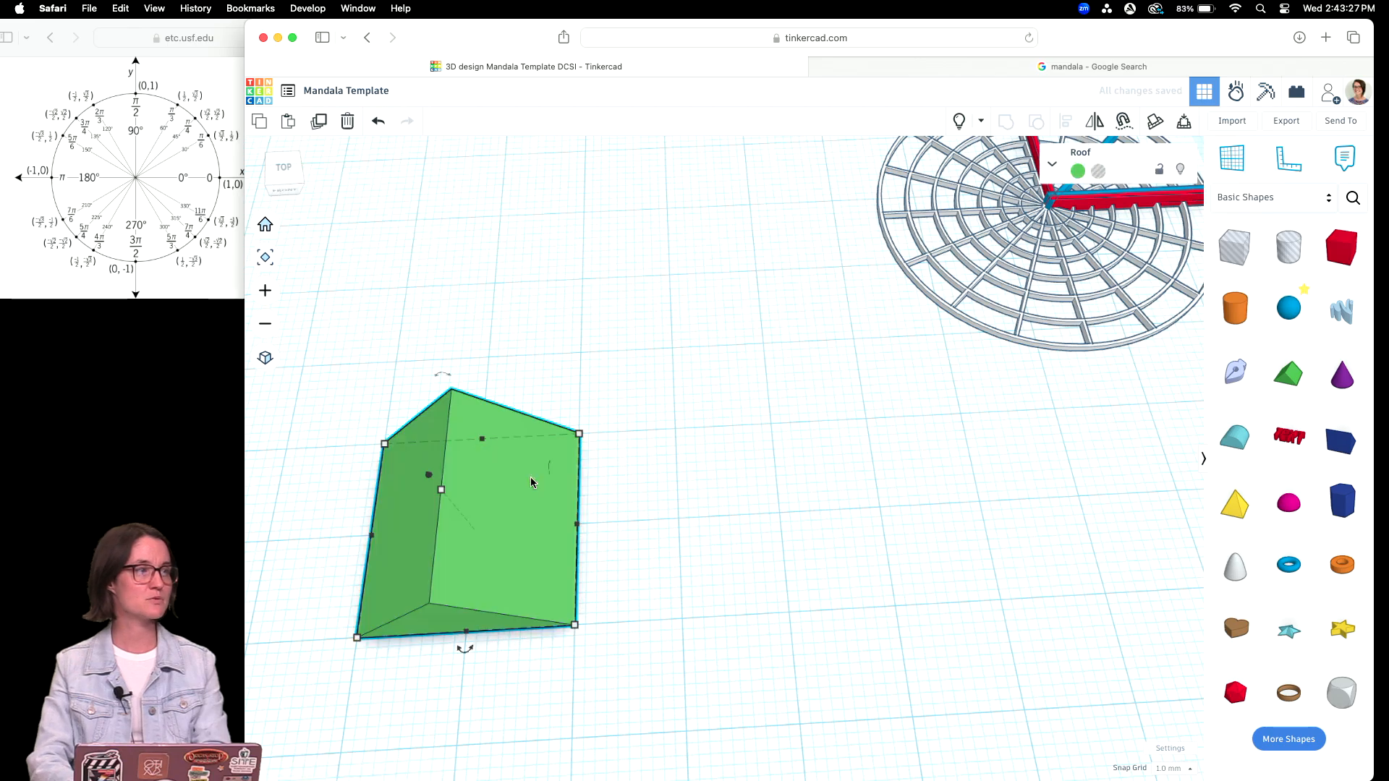
key("f")
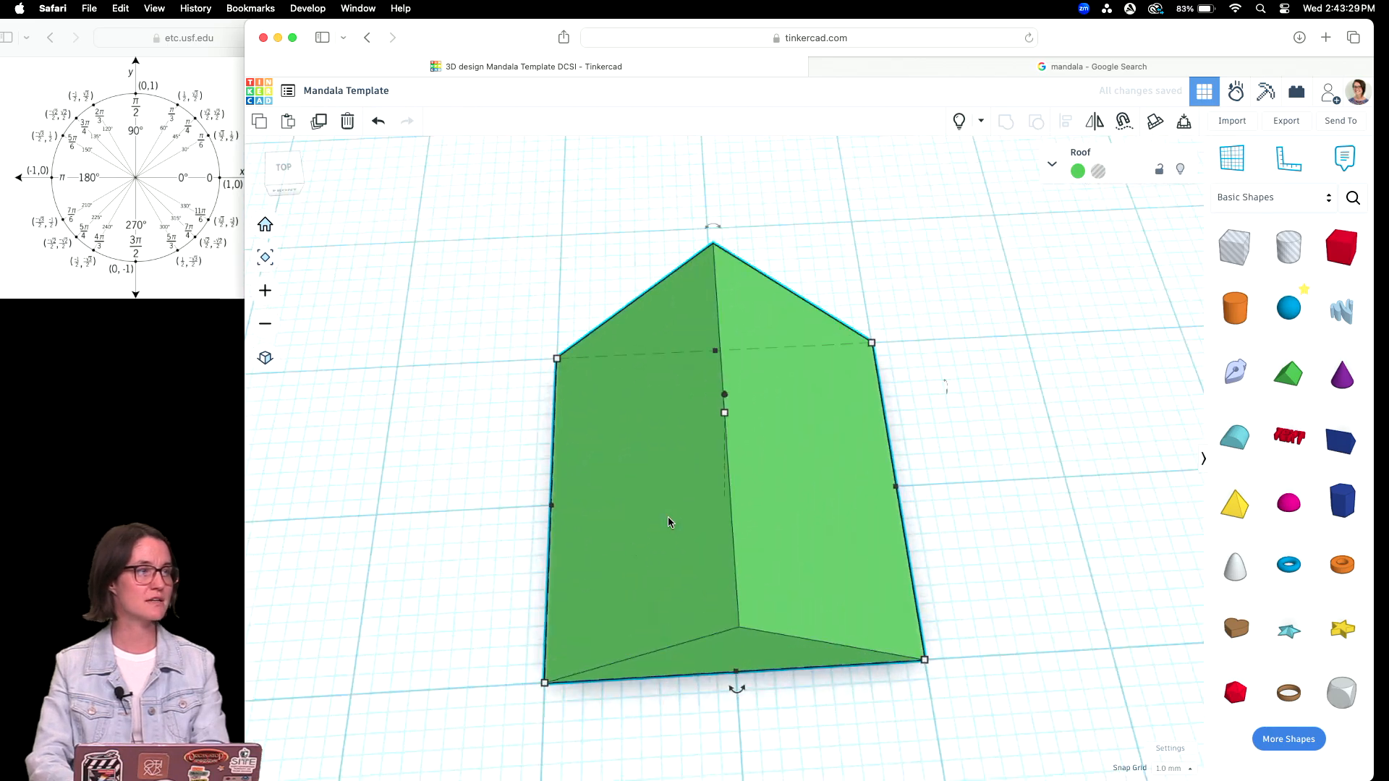
right_click_drag(854, 505, 947, 444)
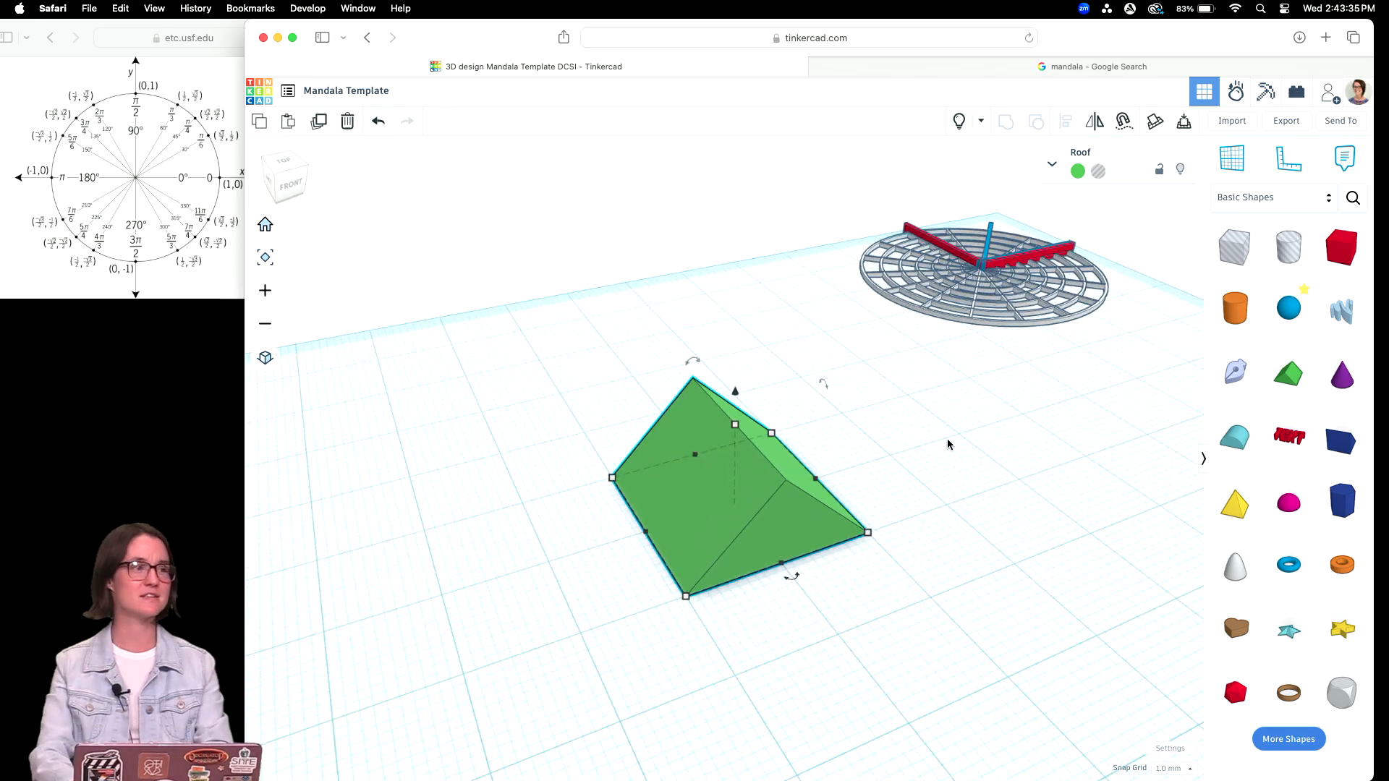
left_click(913, 492)
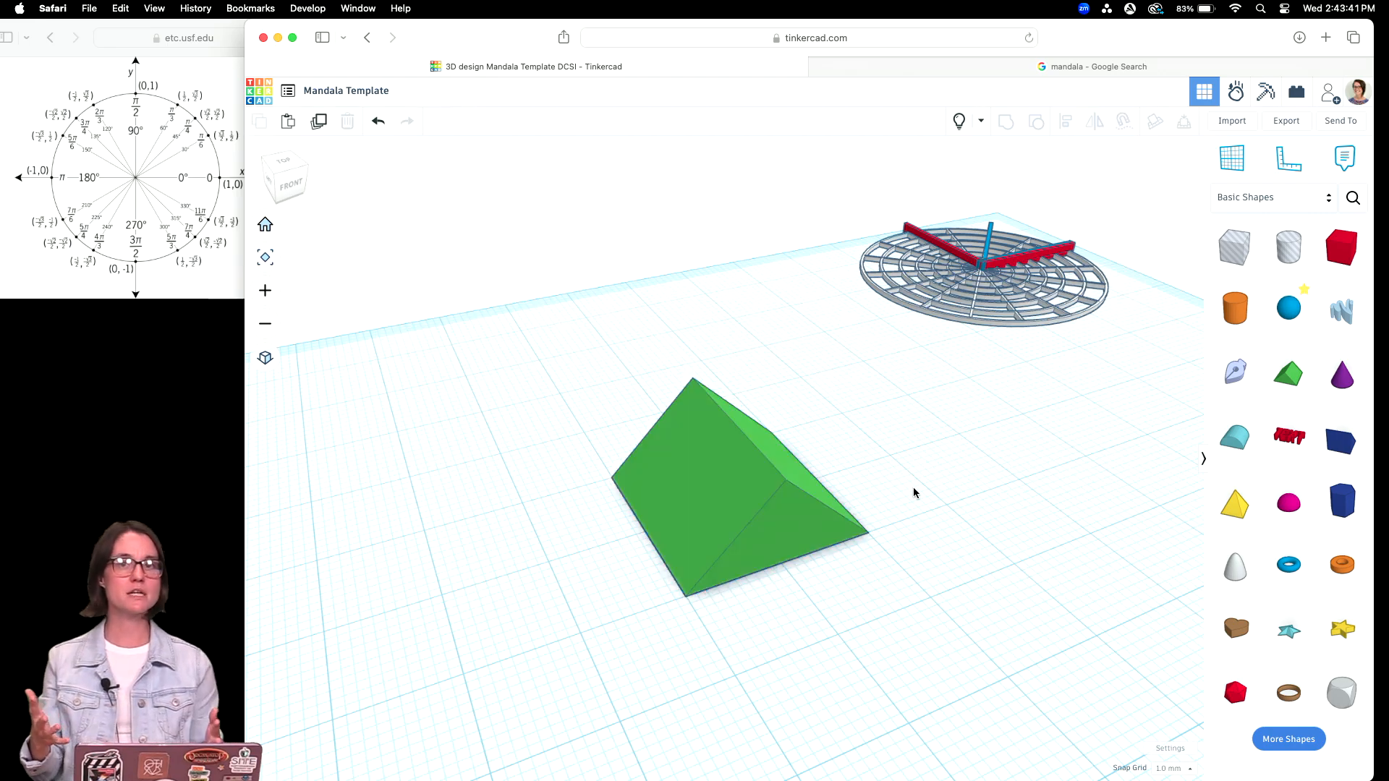
Copy and paste the roof, and delete the pasted copy
left_click(678, 486)
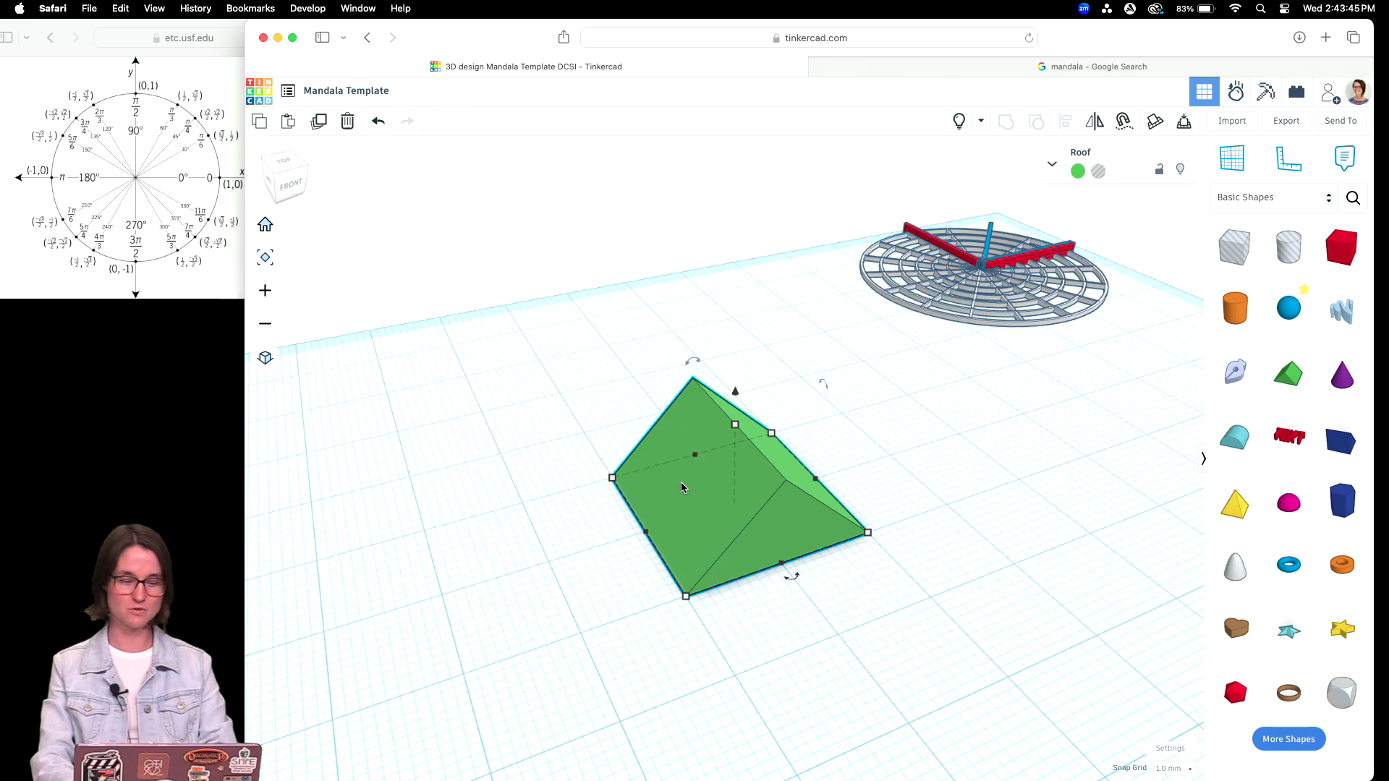
key("super+c")
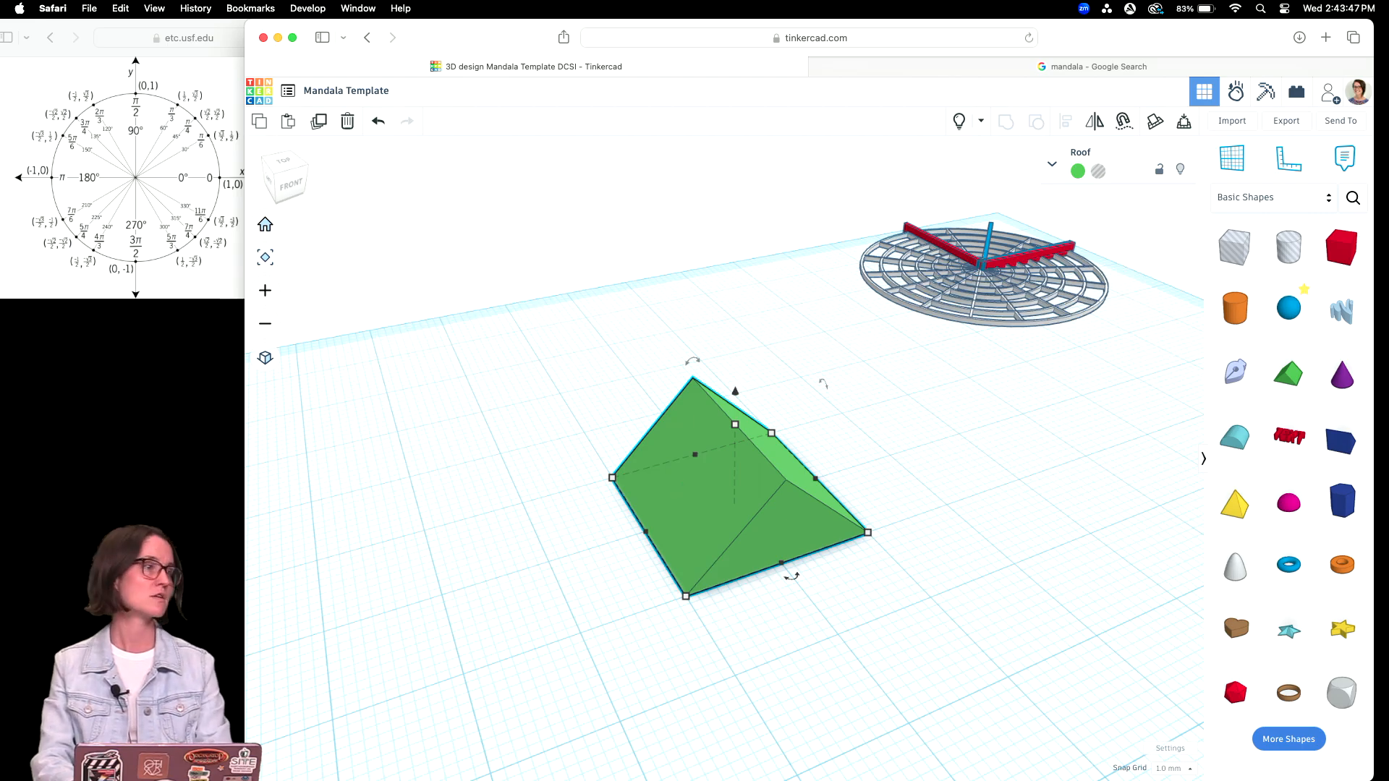
key("super+v")
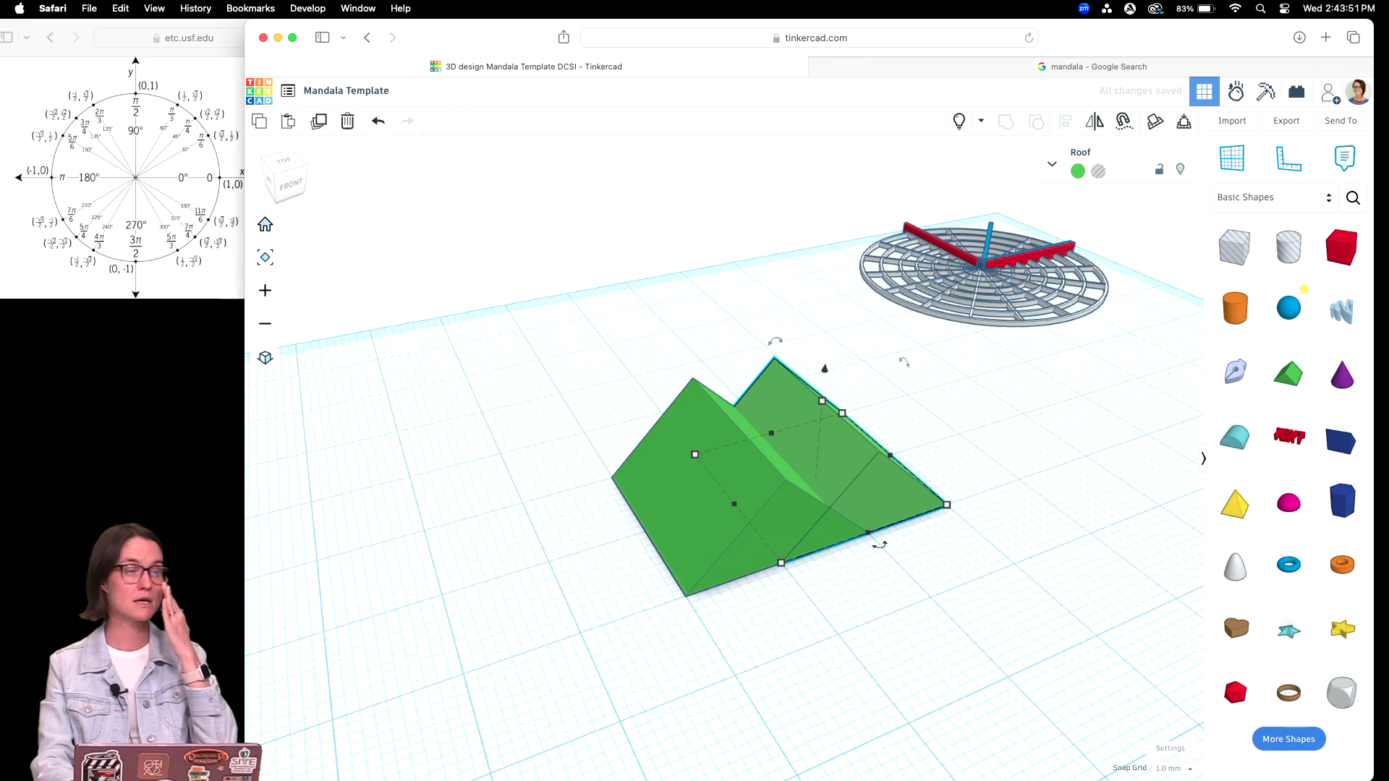
key("Delete")
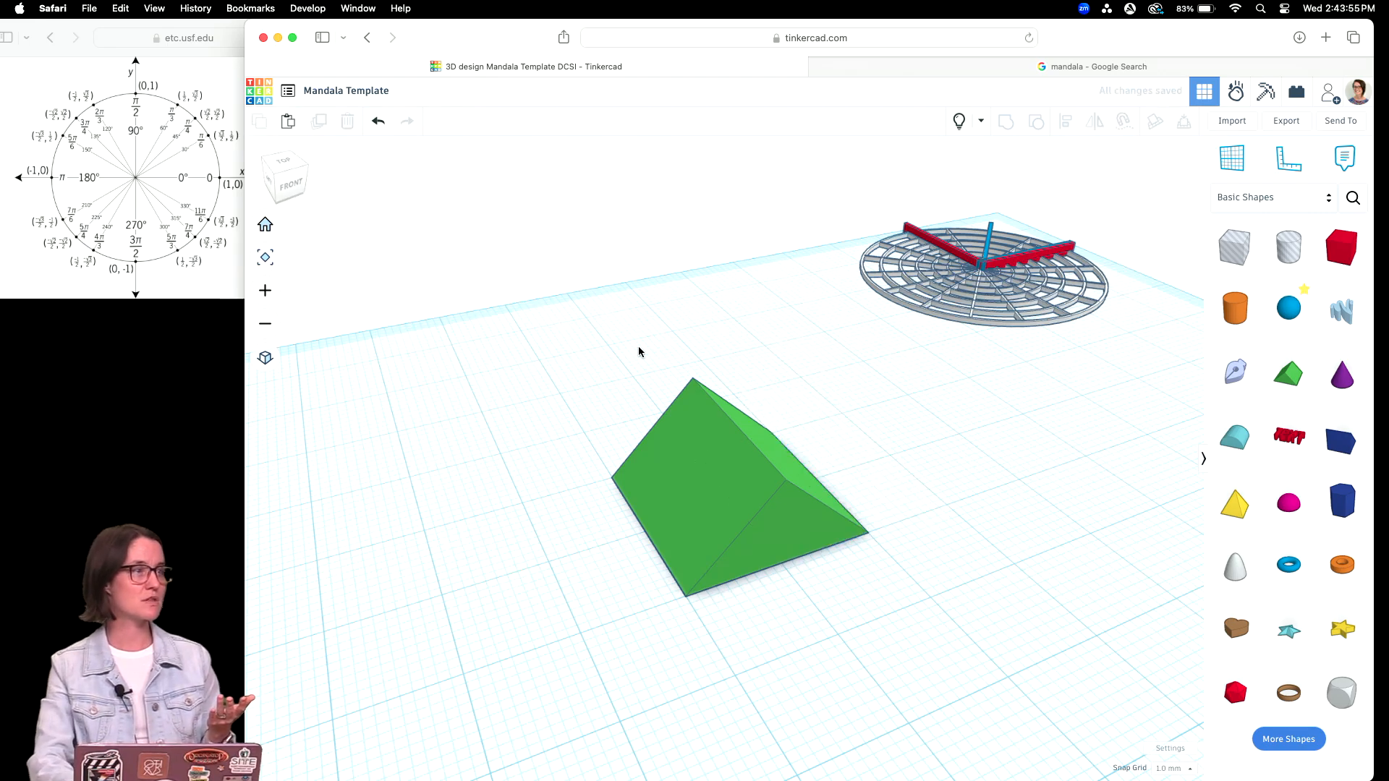
Try duplicating the roof in place and moving the copy by -17 and -27 mm, and delete that copy
left_click(726, 465)
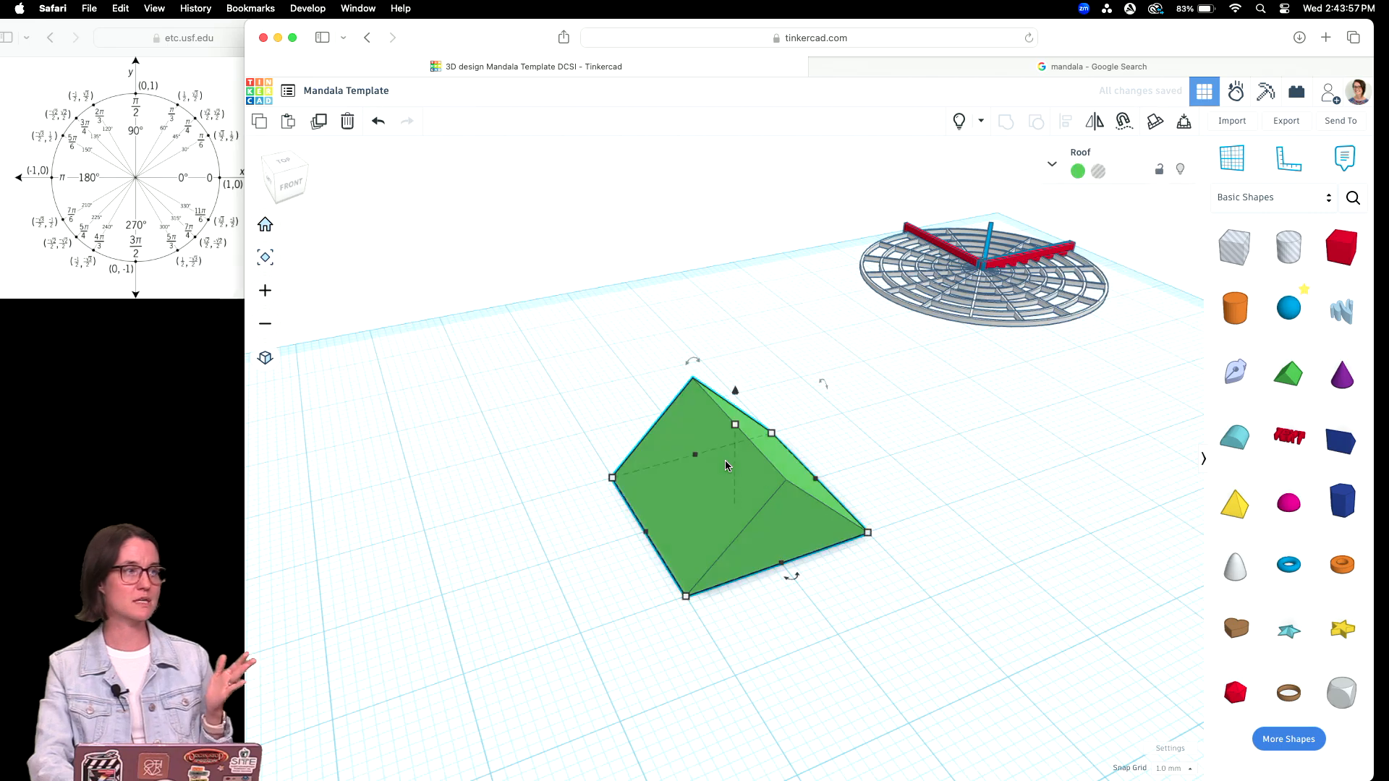
left_click(324, 124)
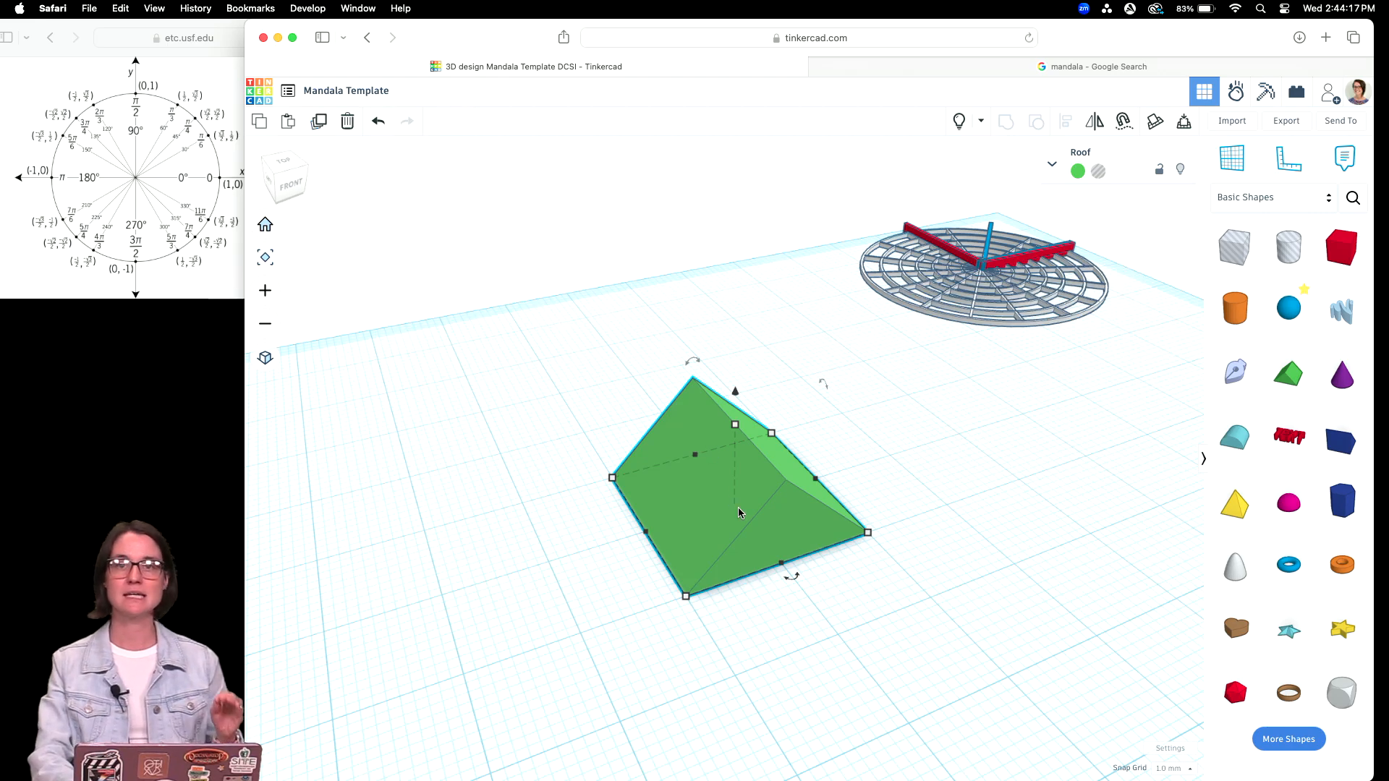
left_click_drag(720, 497, 479, 405)
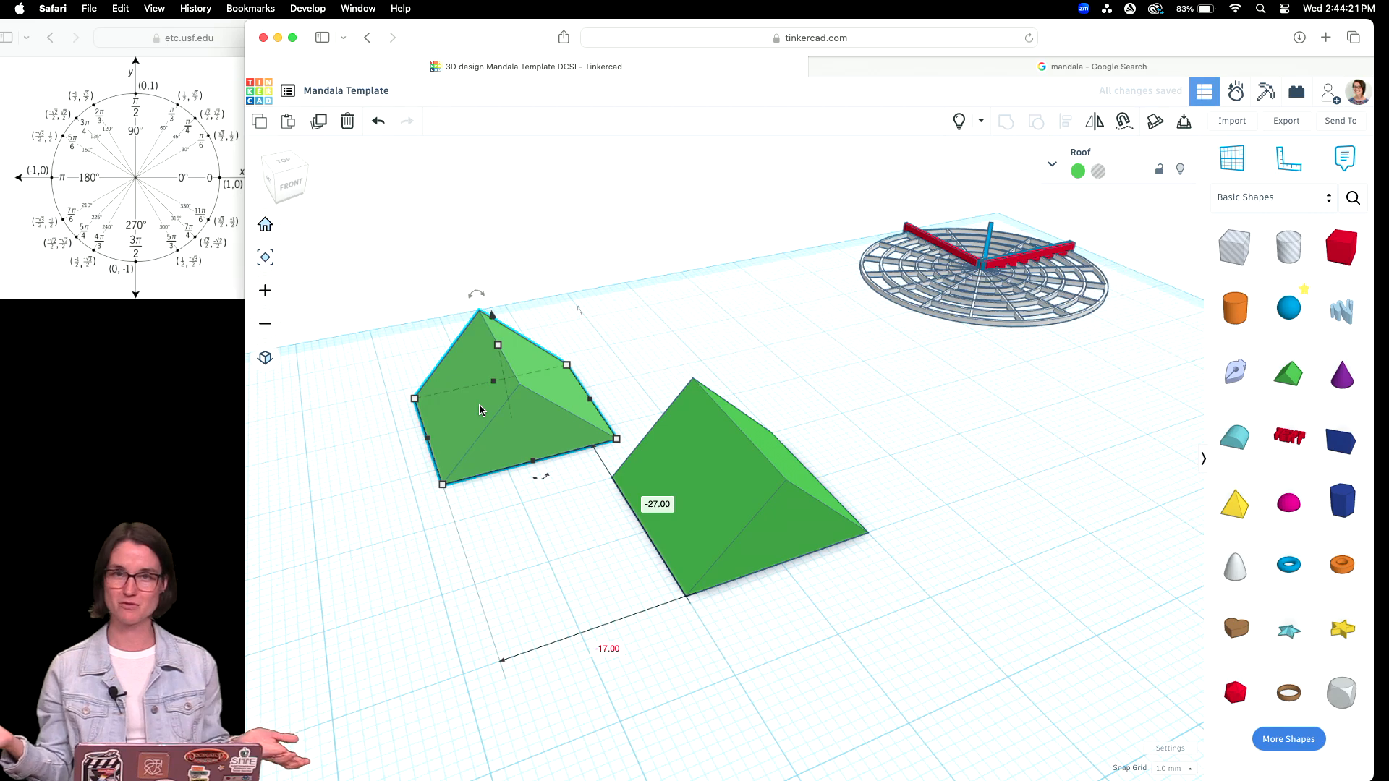
key("Delete")
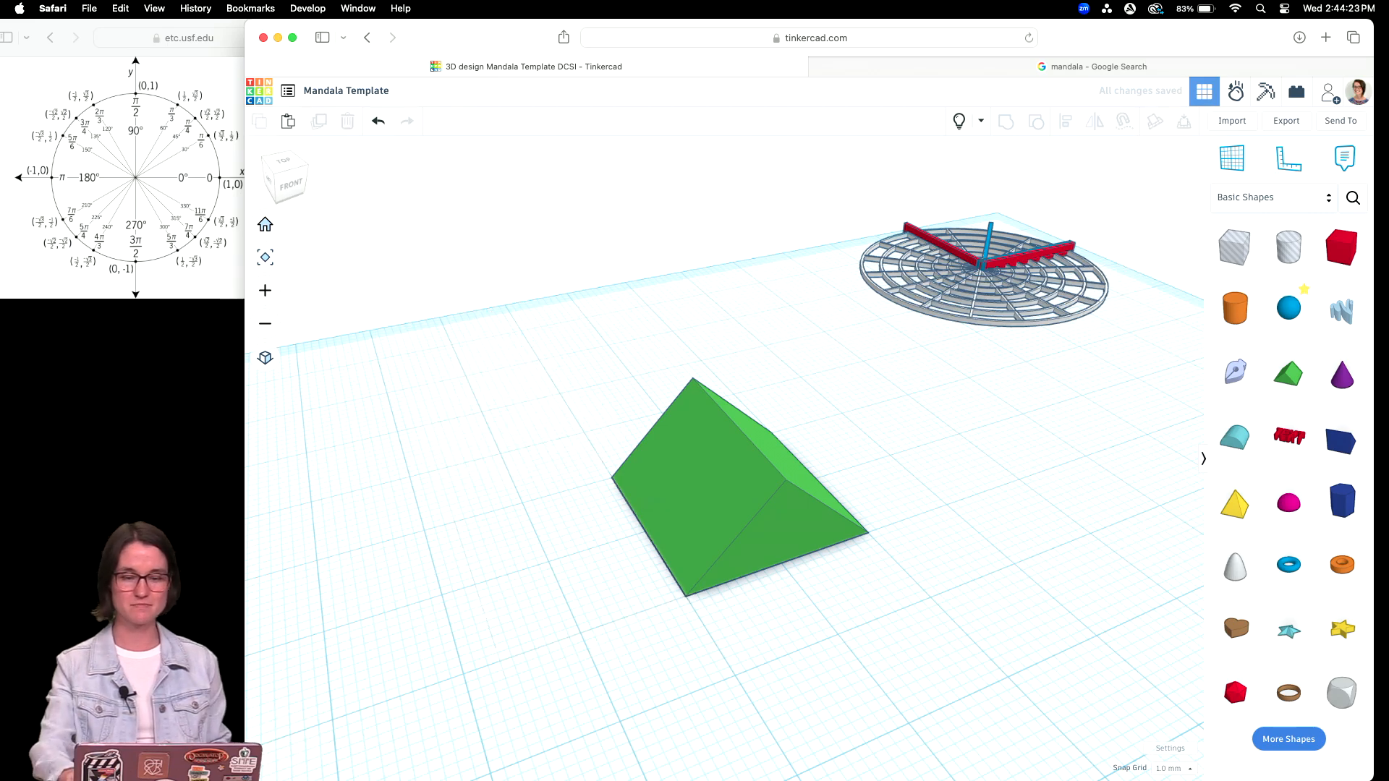
Try making a copy of the roof offset by about 12 and 2 mm, and delete it
left_click(691, 484)
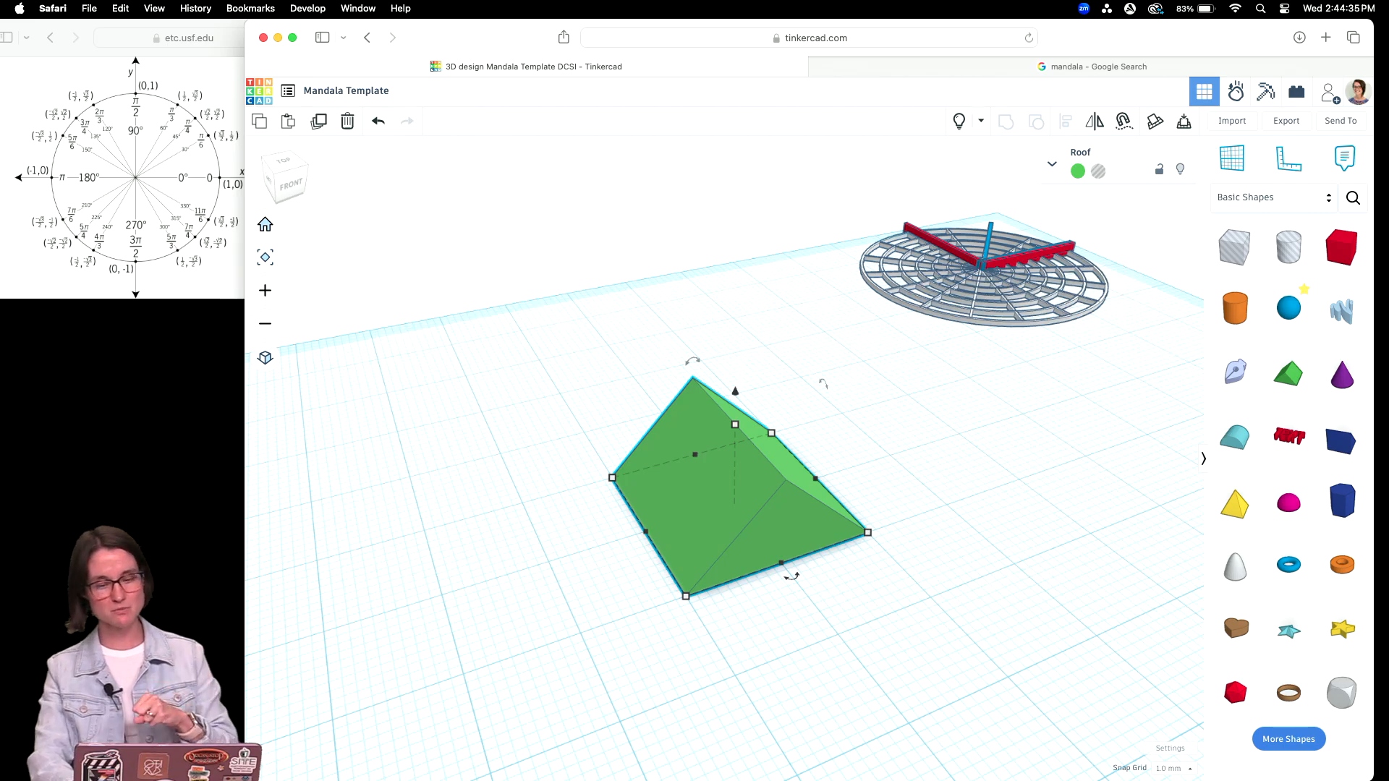
left_click_drag(714, 491, 836, 469, "alt")
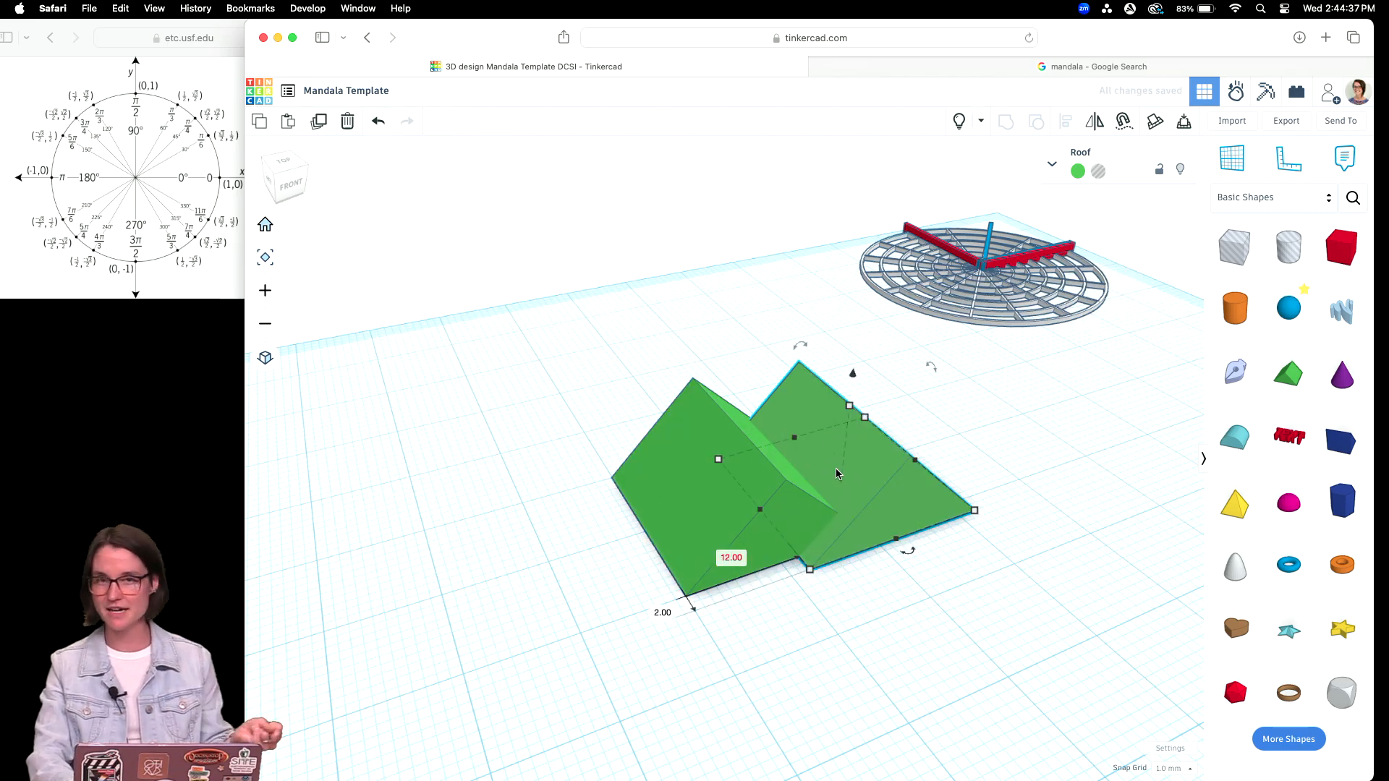
key("Delete")
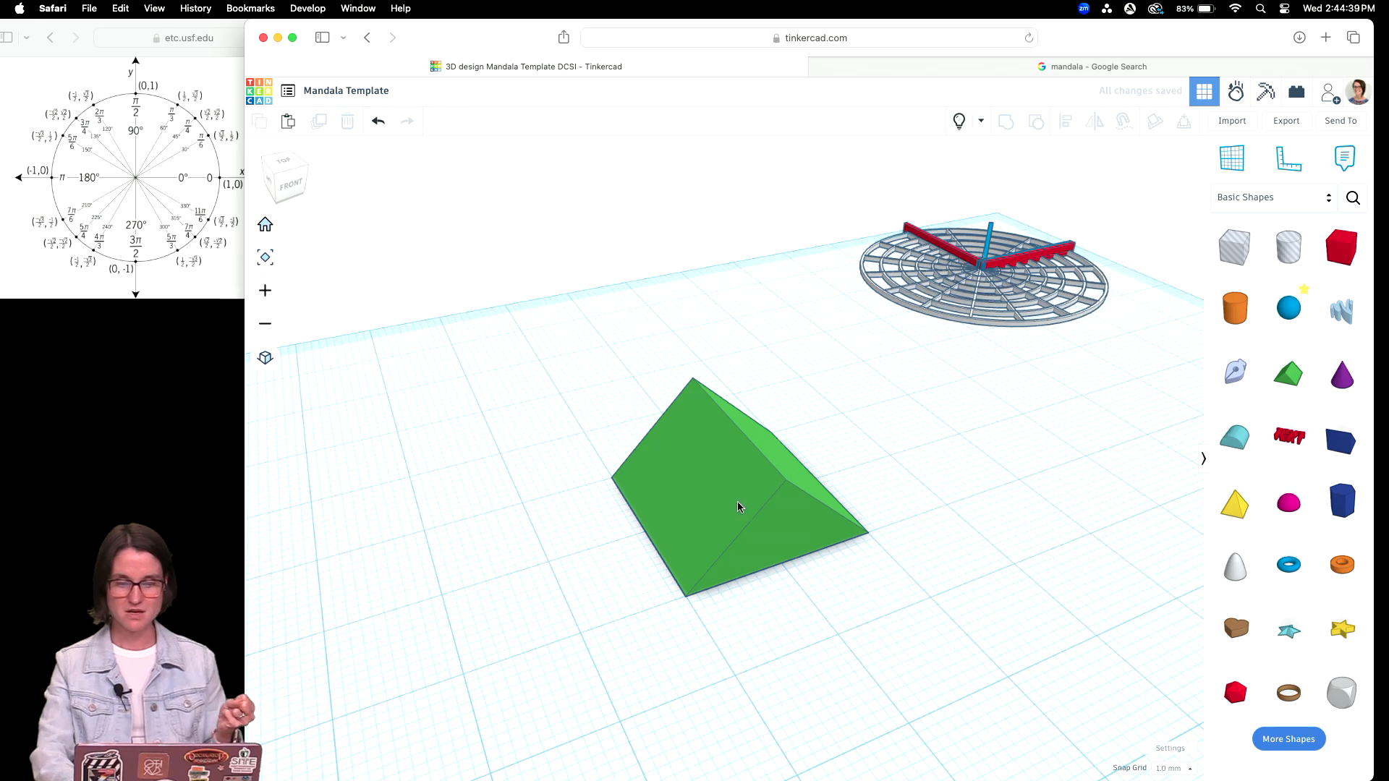
Make an offset copy of the roof and repeat the duplication three times to form a straight overlapping row of five roofs
left_click(728, 507)
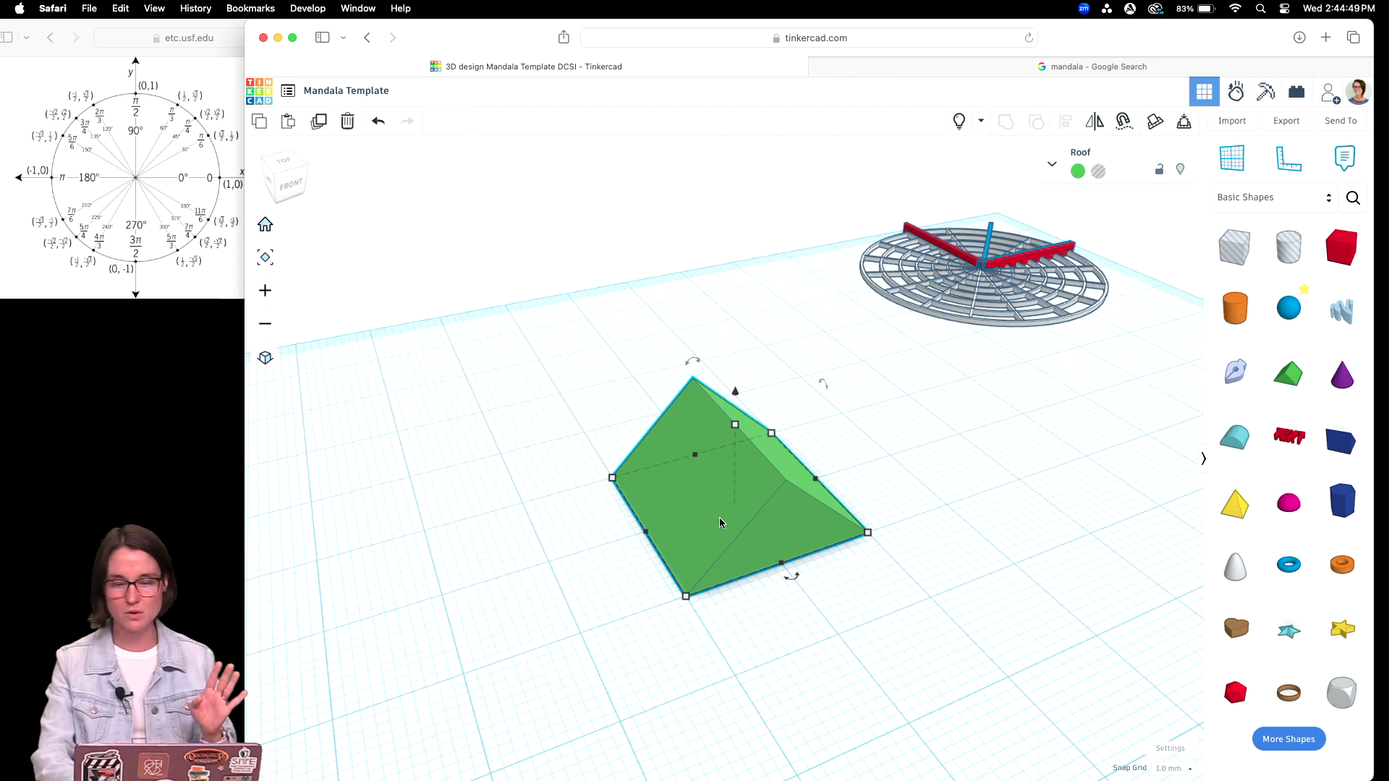
left_click_drag(719, 513, 806, 483, "alt")
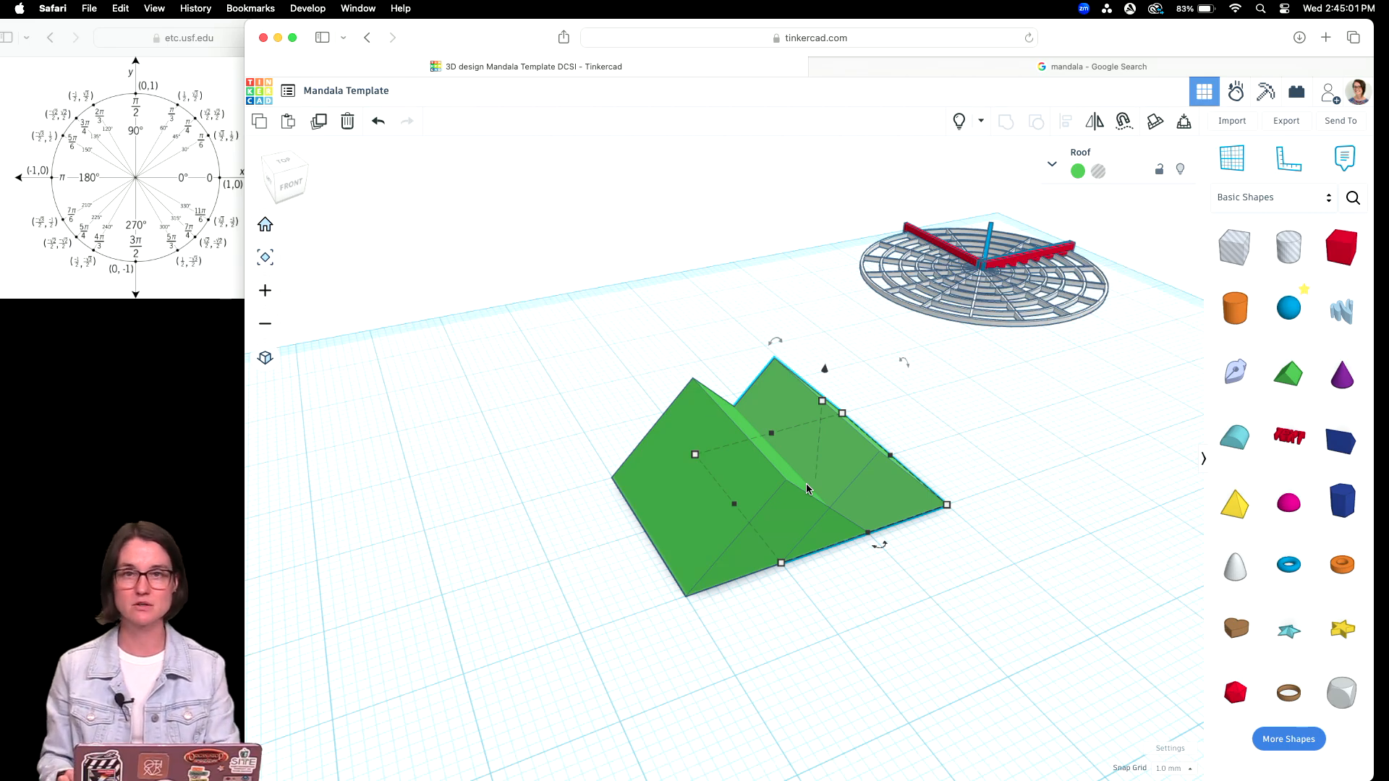
key("super+d")
key("super+d")
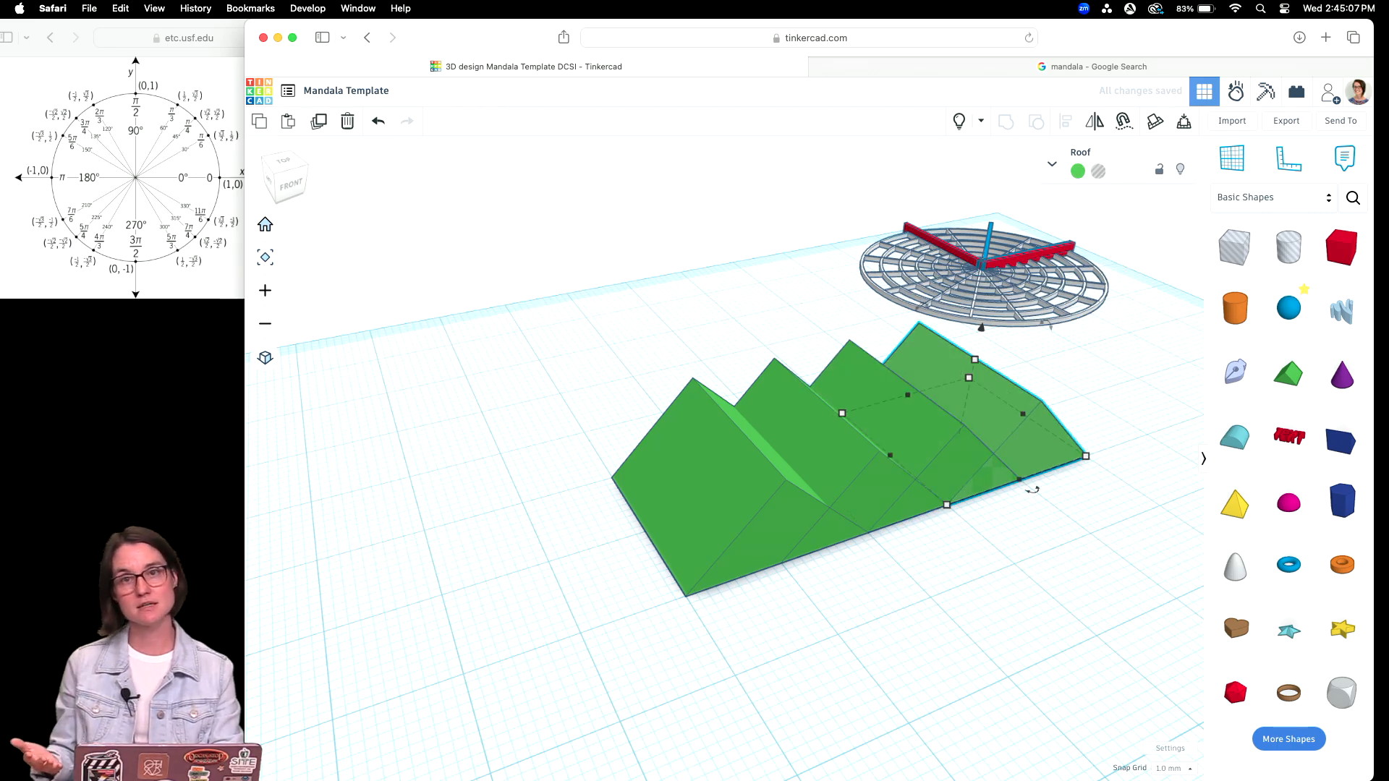
key("super+d")
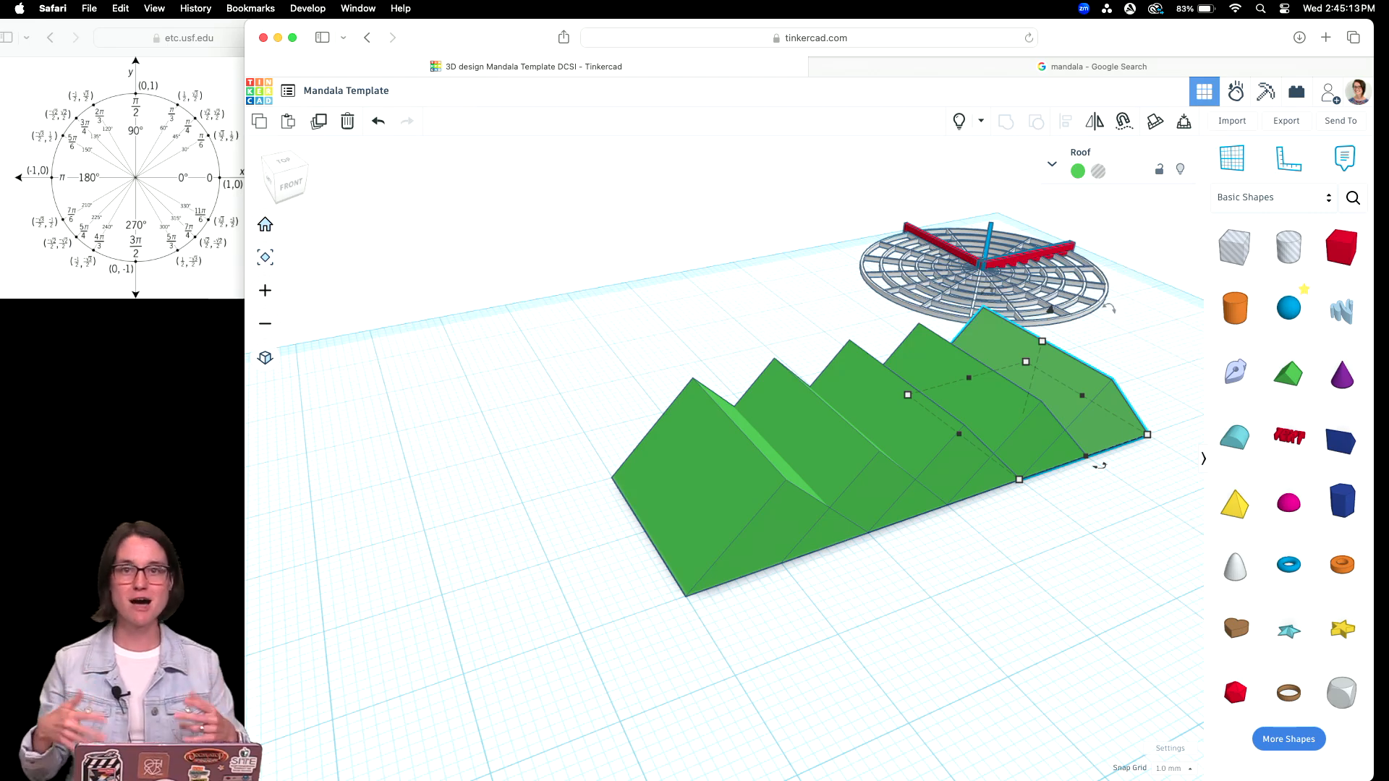
Delete all five green roofs from the workplane, keeping the mandala template
key("Delete")
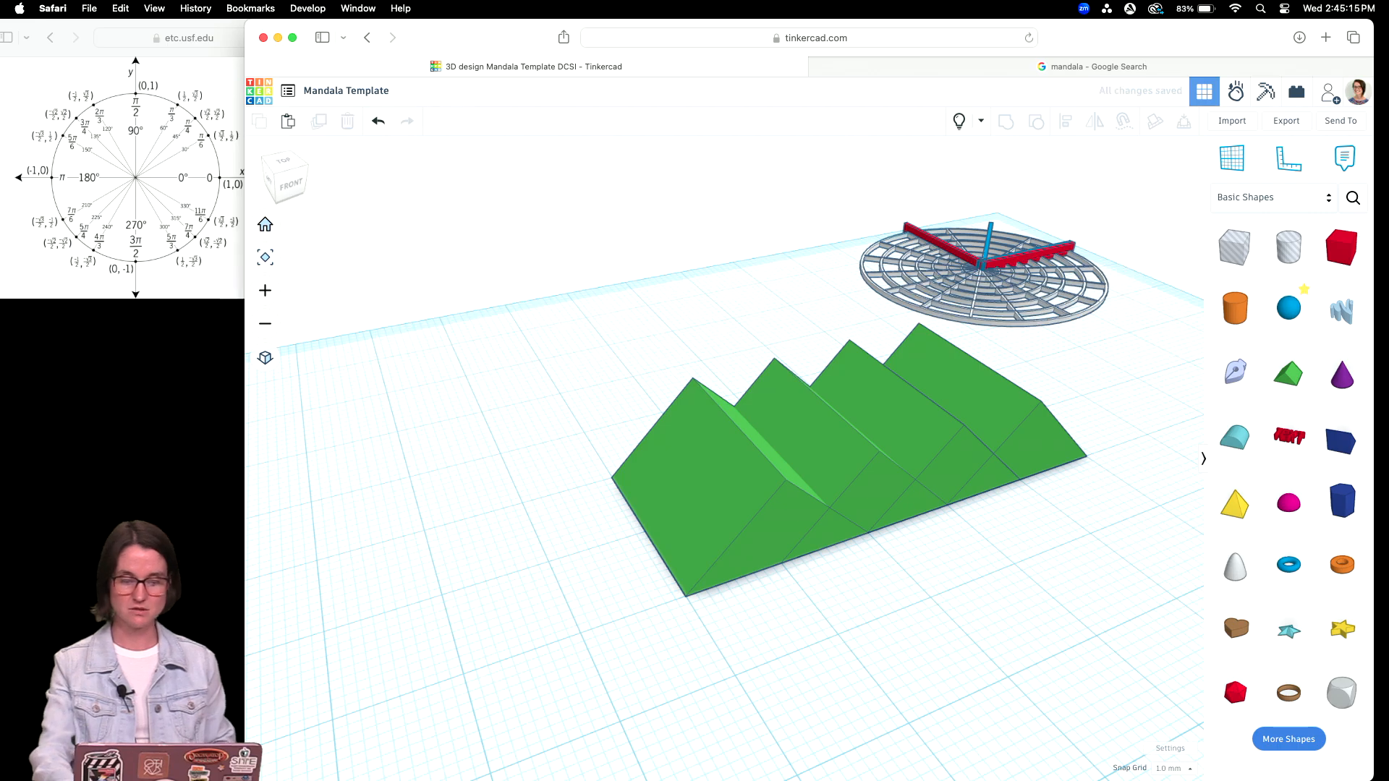
left_click(1027, 439)
key("Delete")
left_click(948, 445)
key("Delete")
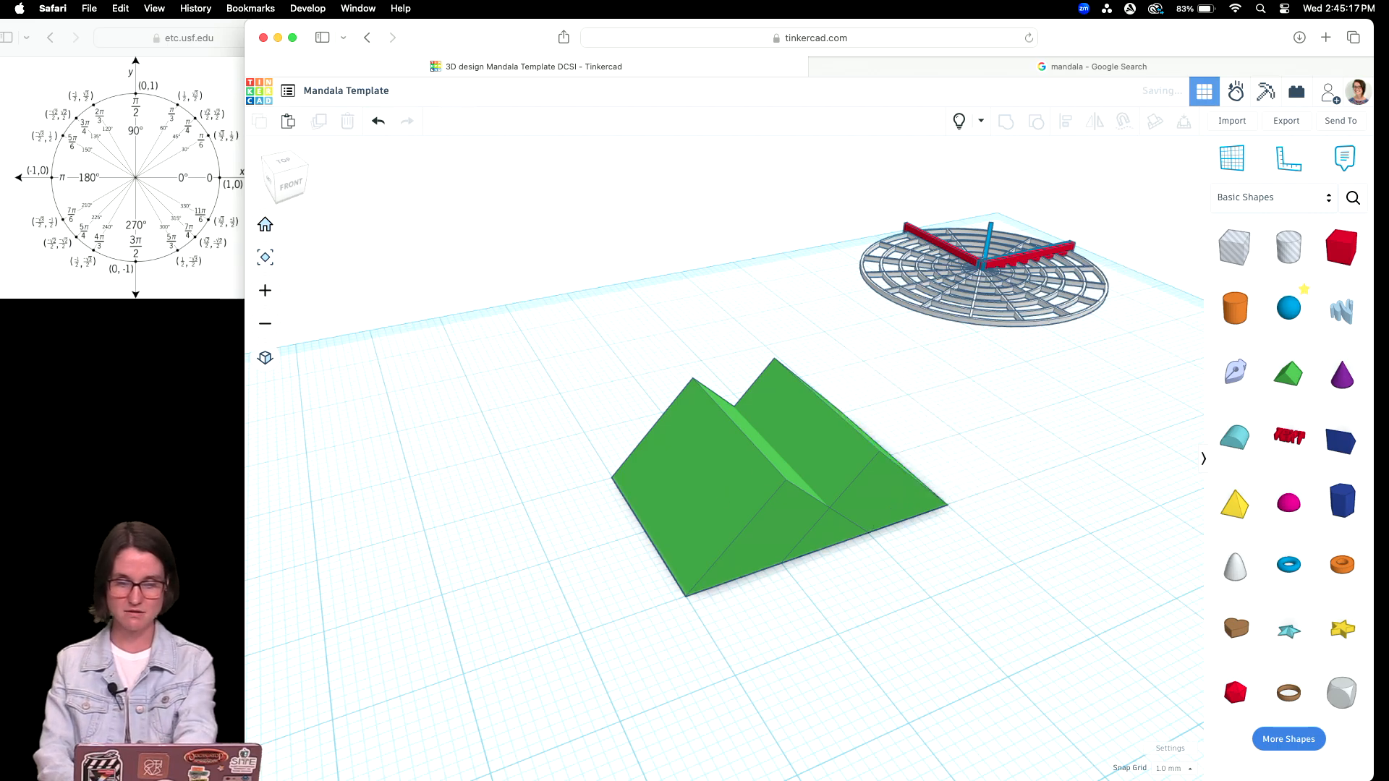
left_click(868, 454)
key("Delete")
left_click(790, 481)
key("Delete")
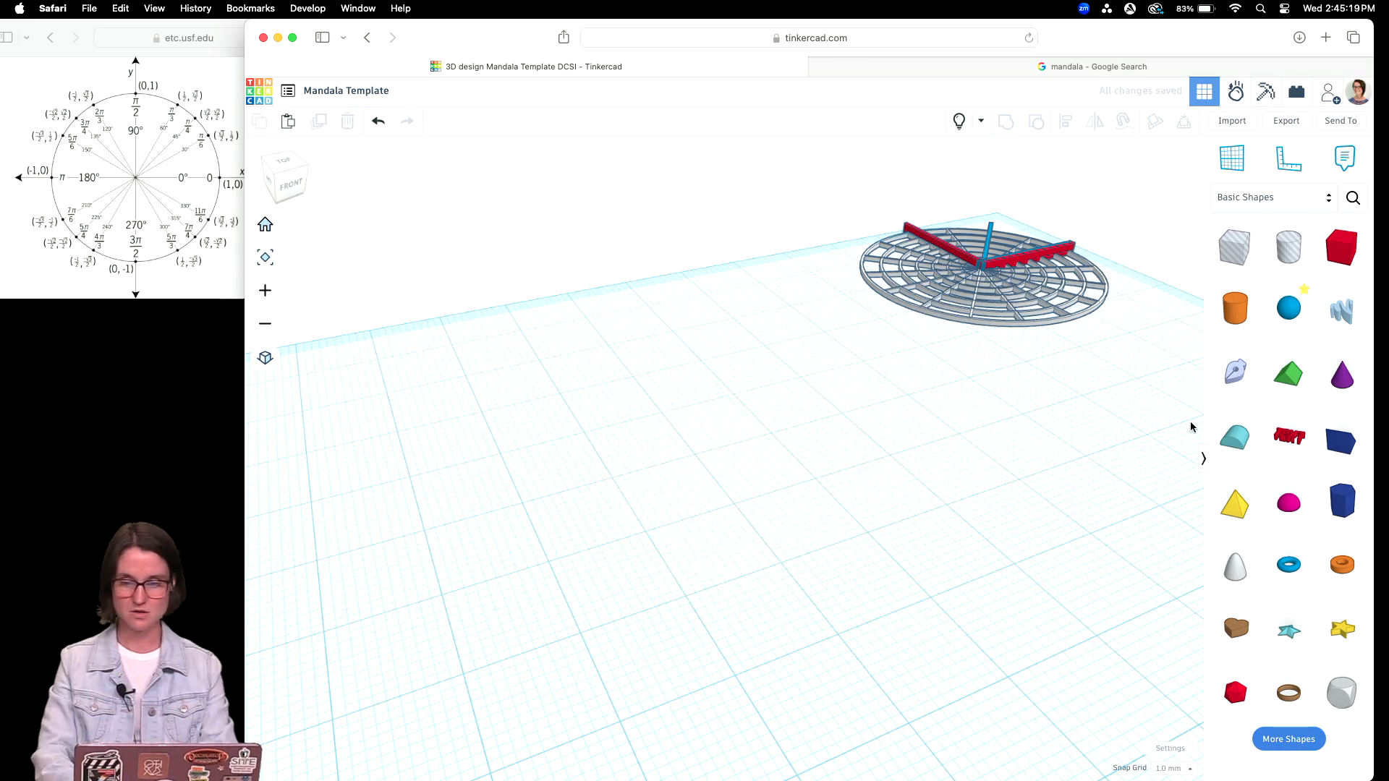
Place a new Roof shape on the empty workplane in front of the mandala template
left_click_drag(1289, 373, 649, 536)
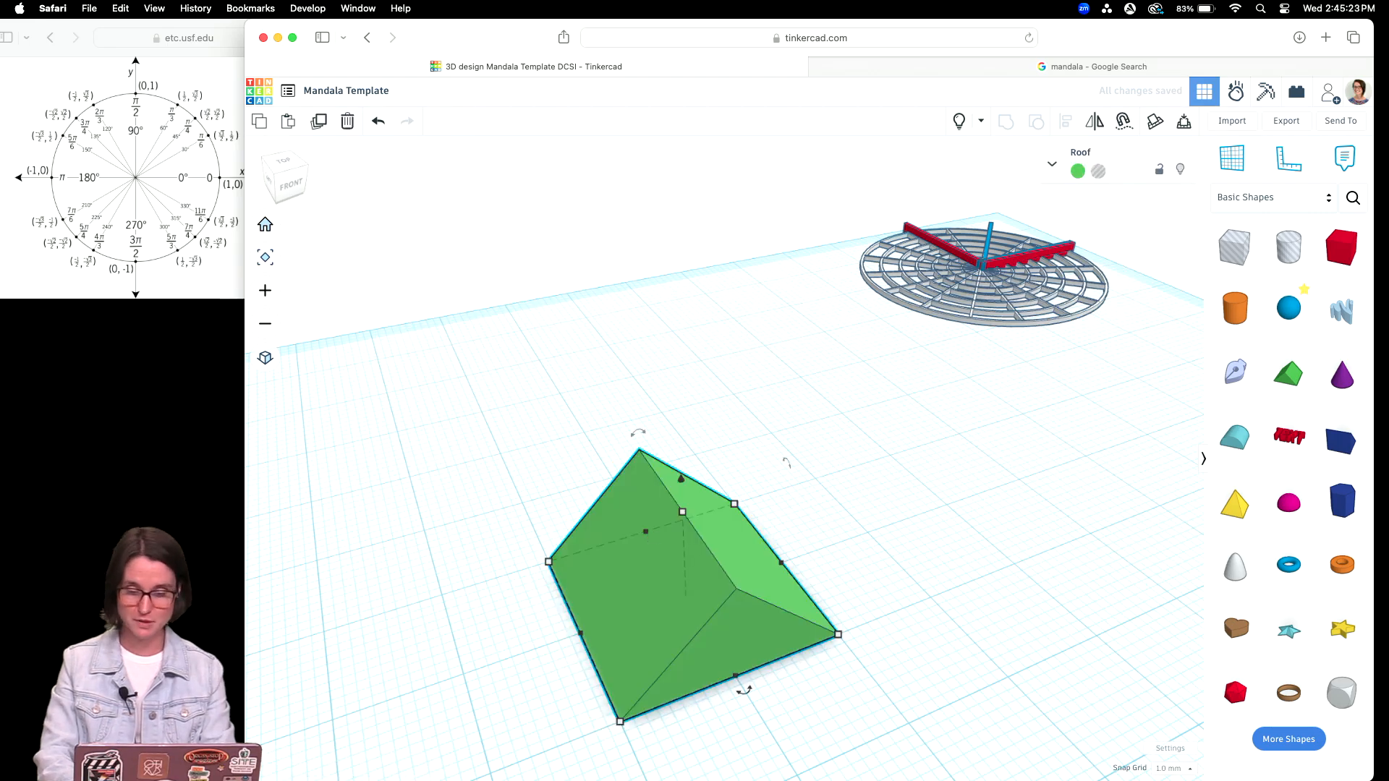
Duplicate the roof and nudge the copy sideways and toward the front of the workplane, overlapping the original
key("ctrl+d")
key("Right")
key("Right")
key("Right")
key("Right")
key("Right")
key("Right")
key("Right")
key("Right")
key("Right")
key("Right")
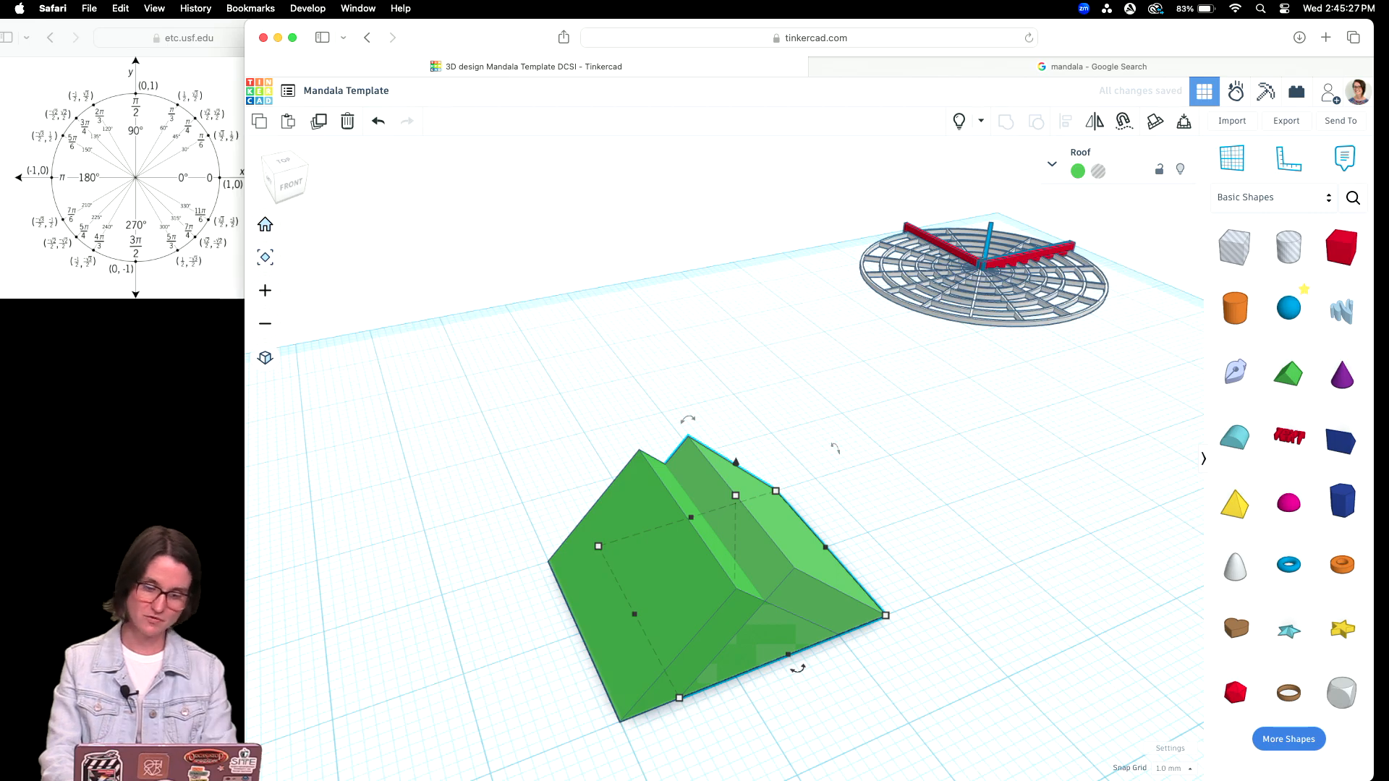
key("Right")
key("Right")
key("Right")
key("Right")
key("Right")
key("Right")
key("Right")
key("Right")
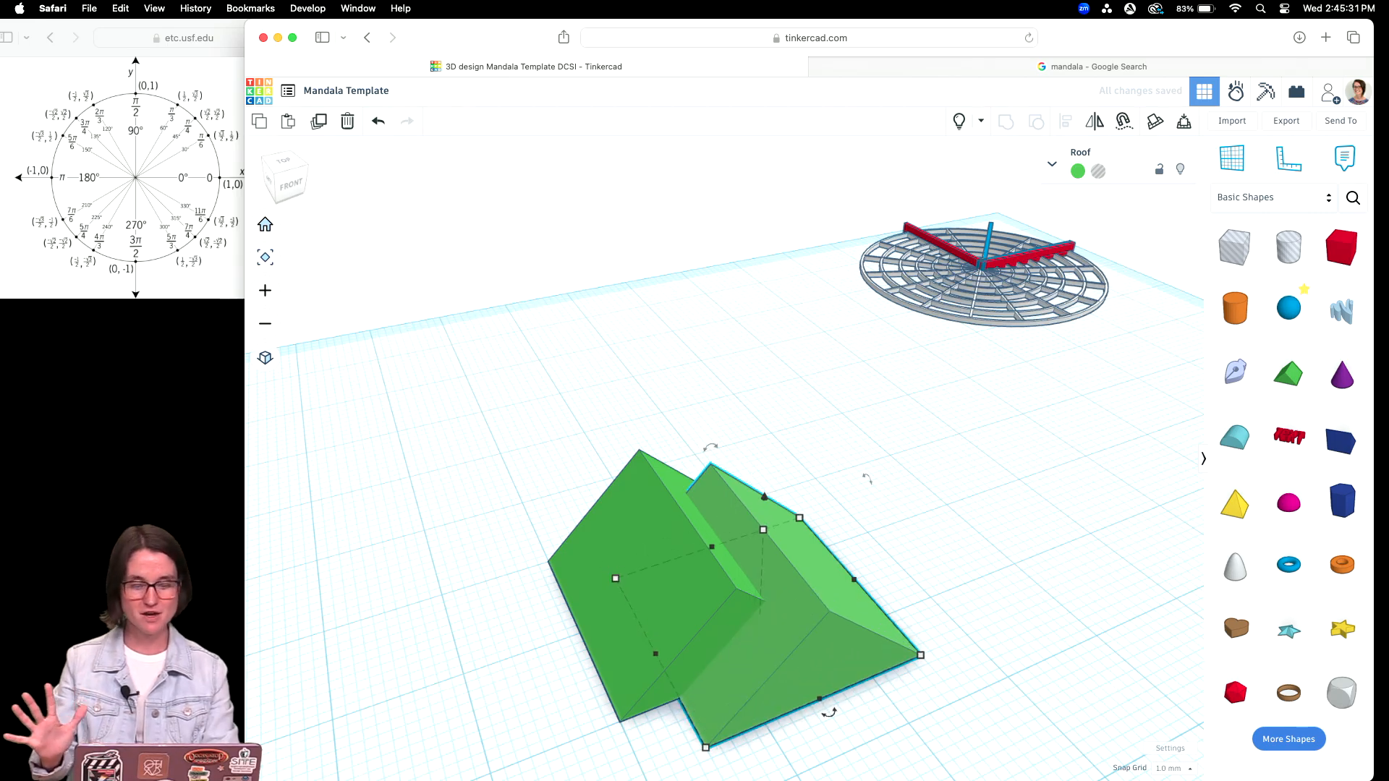
Repeat the offset duplication about ten times to build a diagonal row of overlapping roofs
key("ctrl+d")
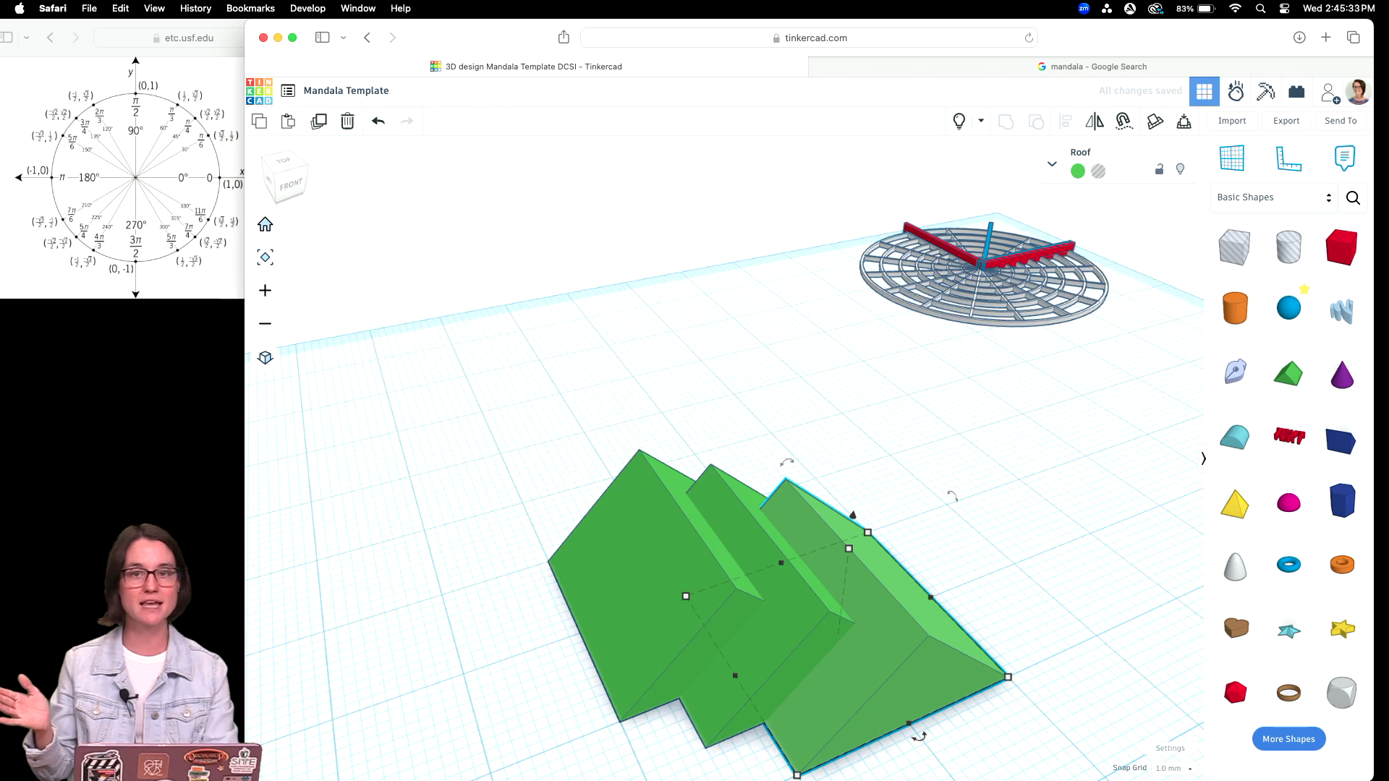
key("ctrl+d")
key("ctrl+d")
key("ctrl+d")
key("ctrl+d")
key("ctrl+d")
key("ctrl+d")
key("ctrl+d")
key("ctrl+d")
key("ctrl+d")
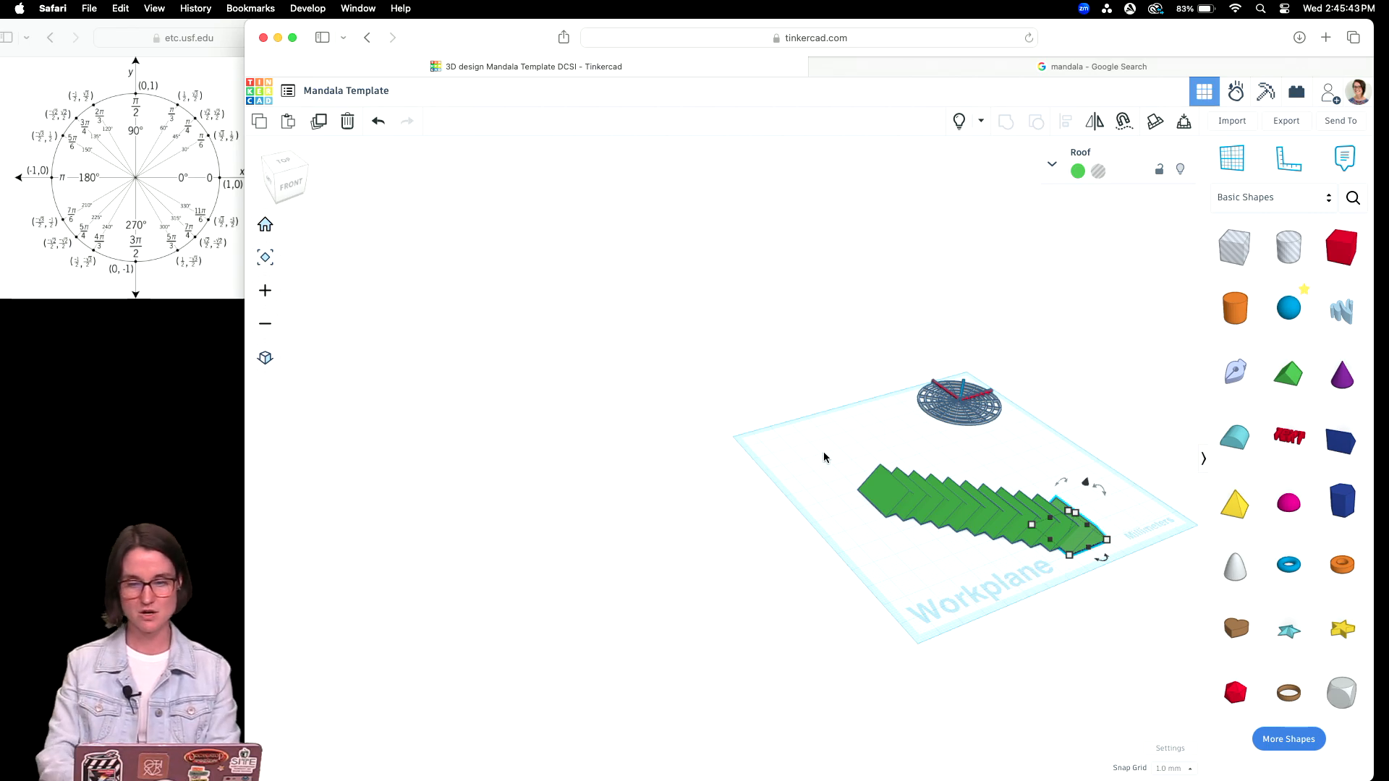
Remove the duplicated roofs of the diagonal row, keeping only the original roof
key("Delete")
key("super+z")
key("super+z")
key("super+z")
key("super+z")
key("super+z")
key("super+z")
key("super+z")
key("super+z")
key("super+z")
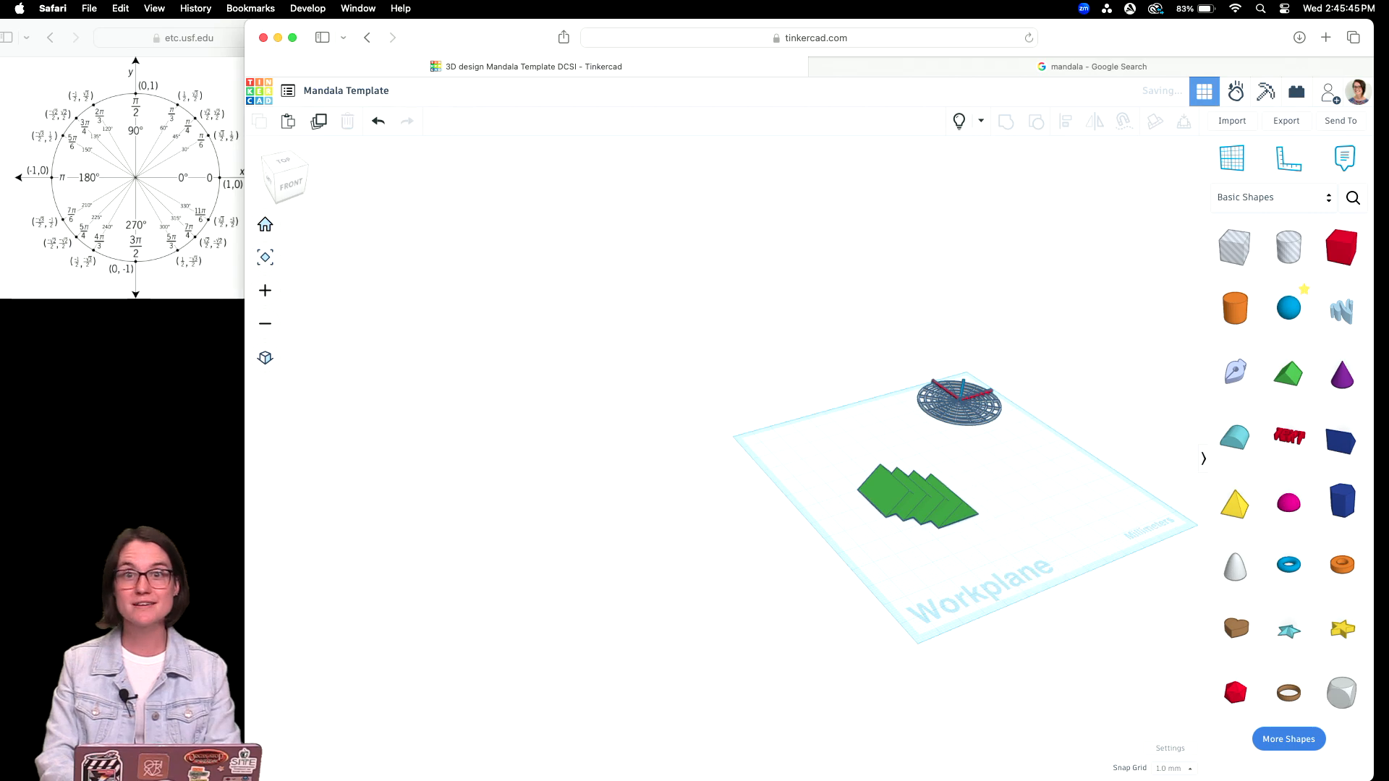
Duplicate the remaining roof and nudge the copy to the right so that it partly overlaps the original
left_click(893, 497)
scroll(940, 506, "up", 5)
right_click_drag(940, 510, 893, 598)
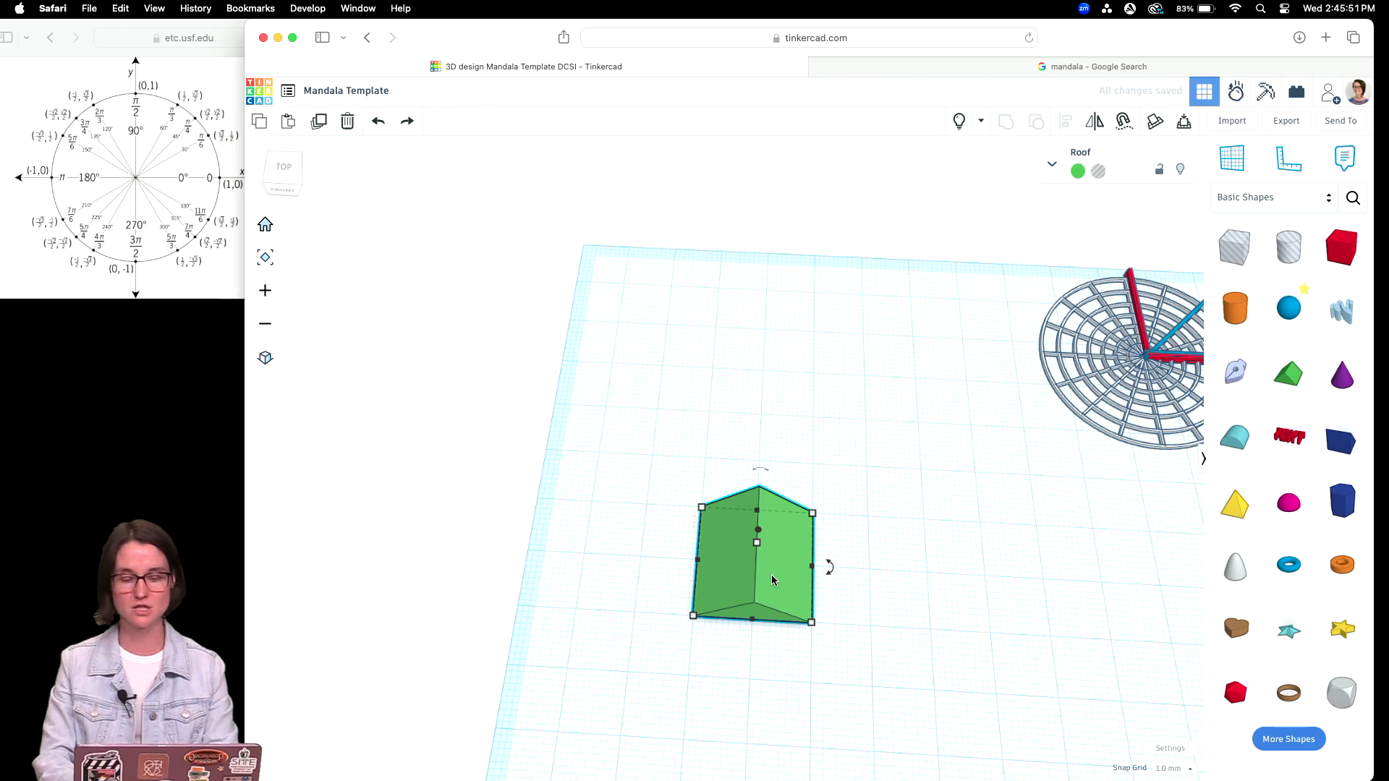
key("super+d")
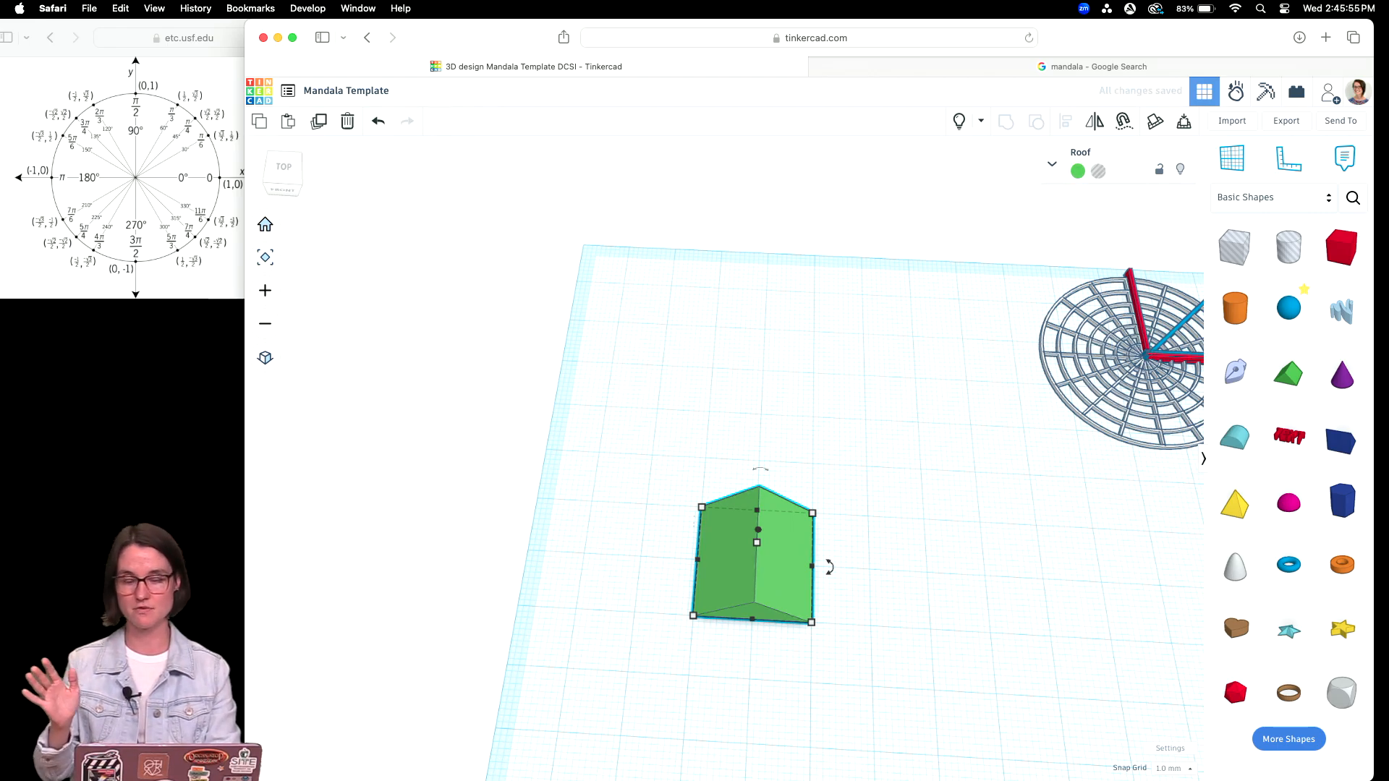
key("Right")
key("Right")
key("Right")
key("Right")
key("Right")
key("Right")
key("Right")
key("Right")
key("Right")
key("Right")
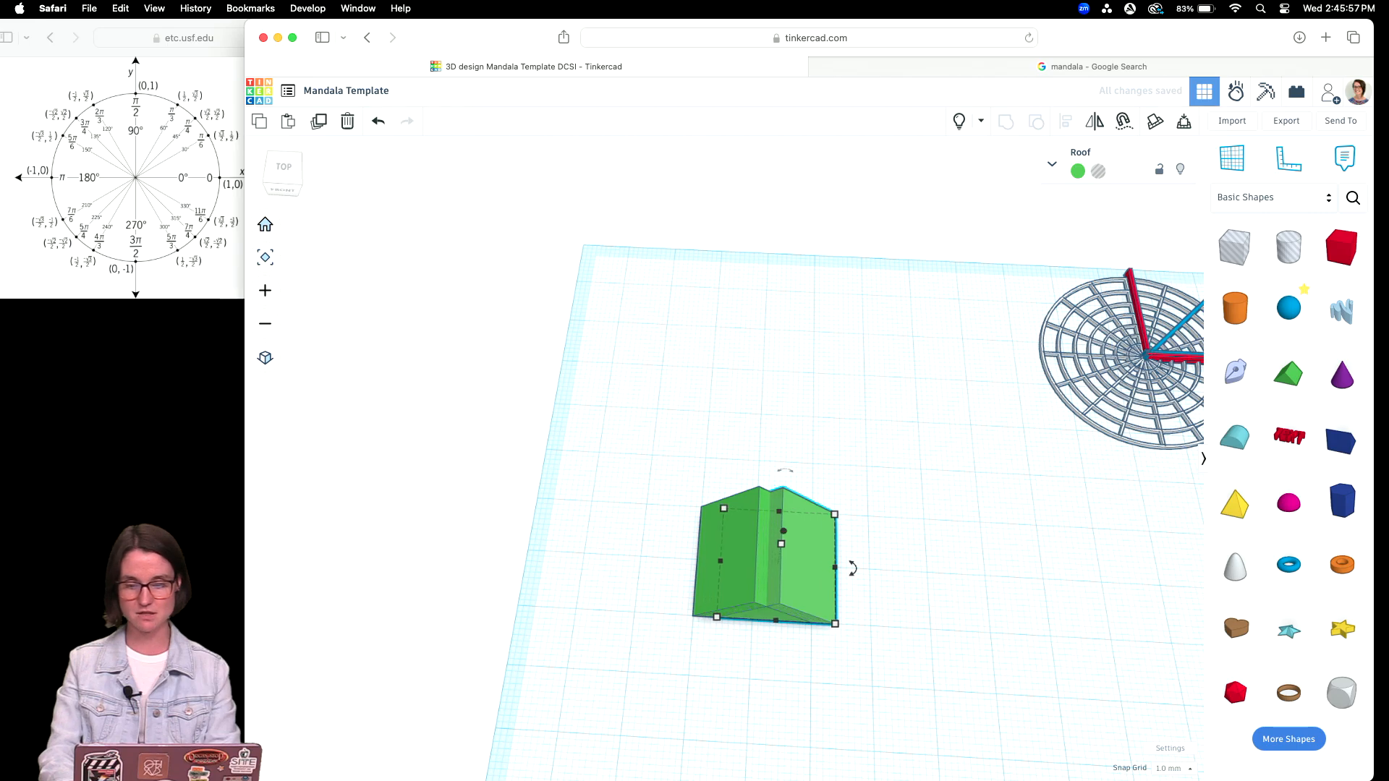
key("Right")
key("Right")
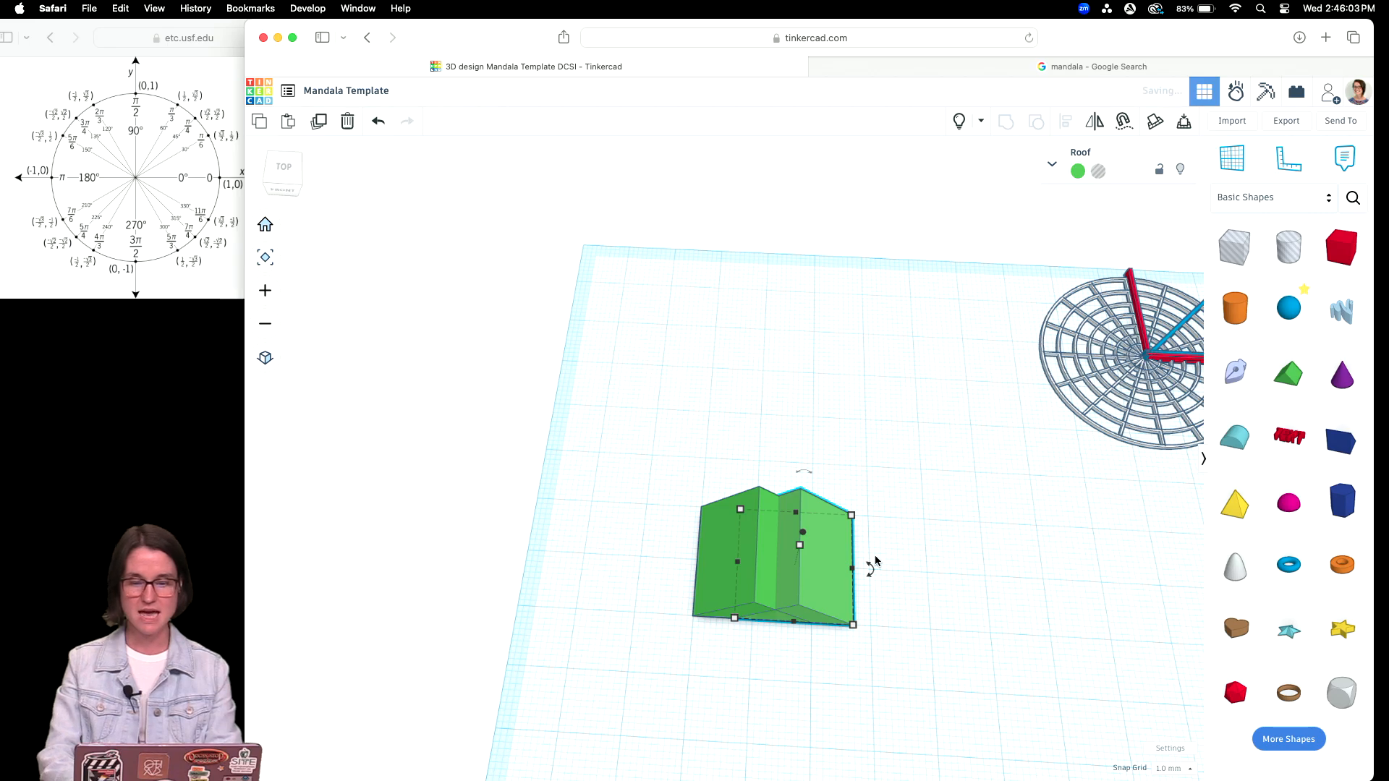
key("Right")
key("Right")
Rotate the overlapping roof copy 45° clockwise on the workplane
left_click_drag(871, 575, 872, 572)
scroll(872, 572, "up", 5)
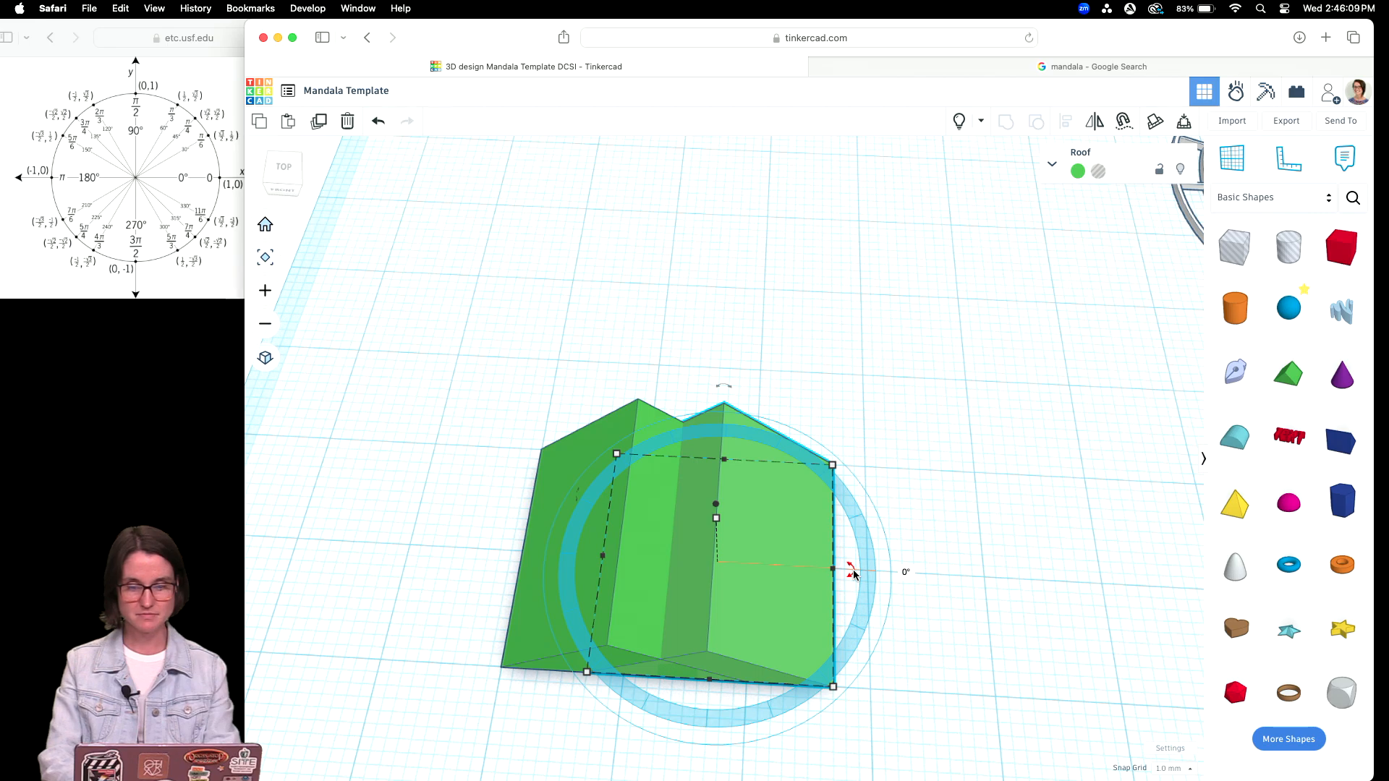
left_click_drag(854, 574, 847, 613)
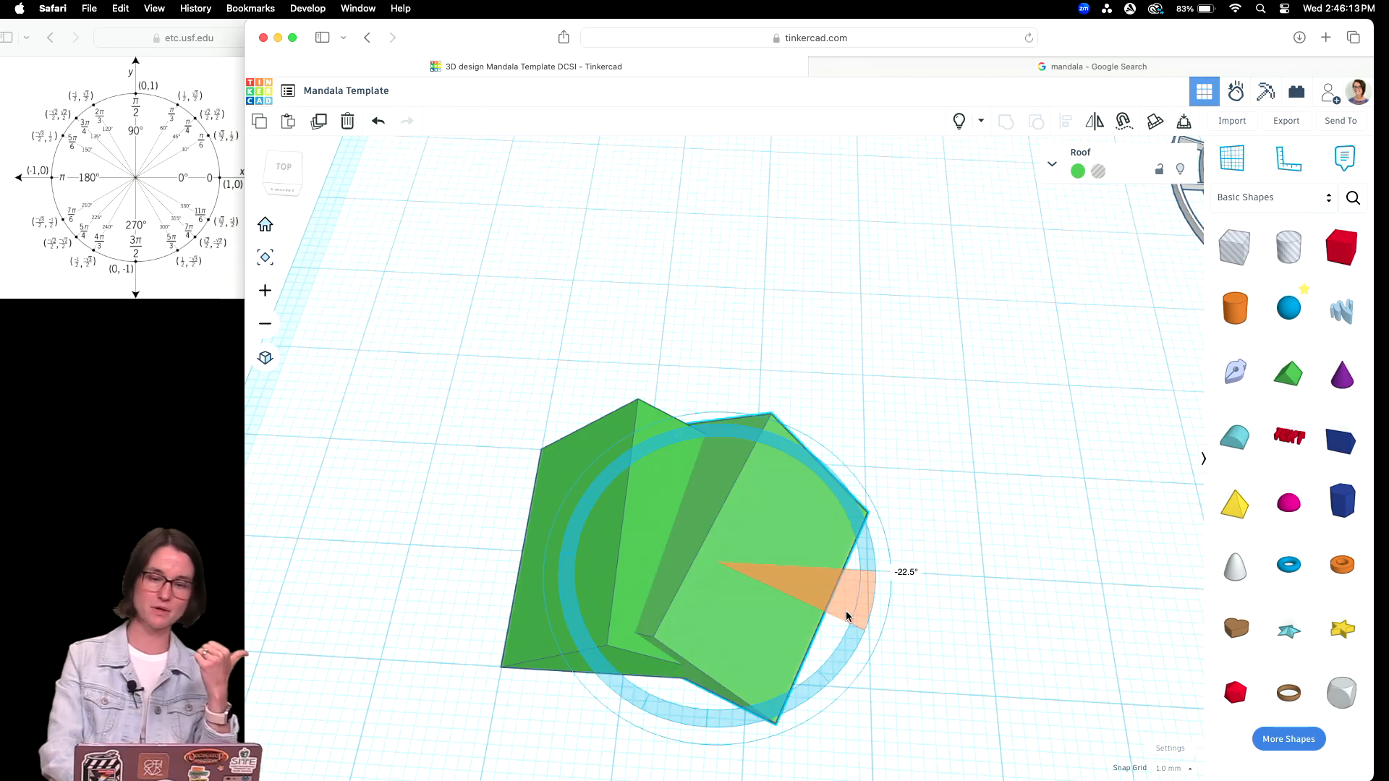
left_click_drag(848, 616, 795, 643)
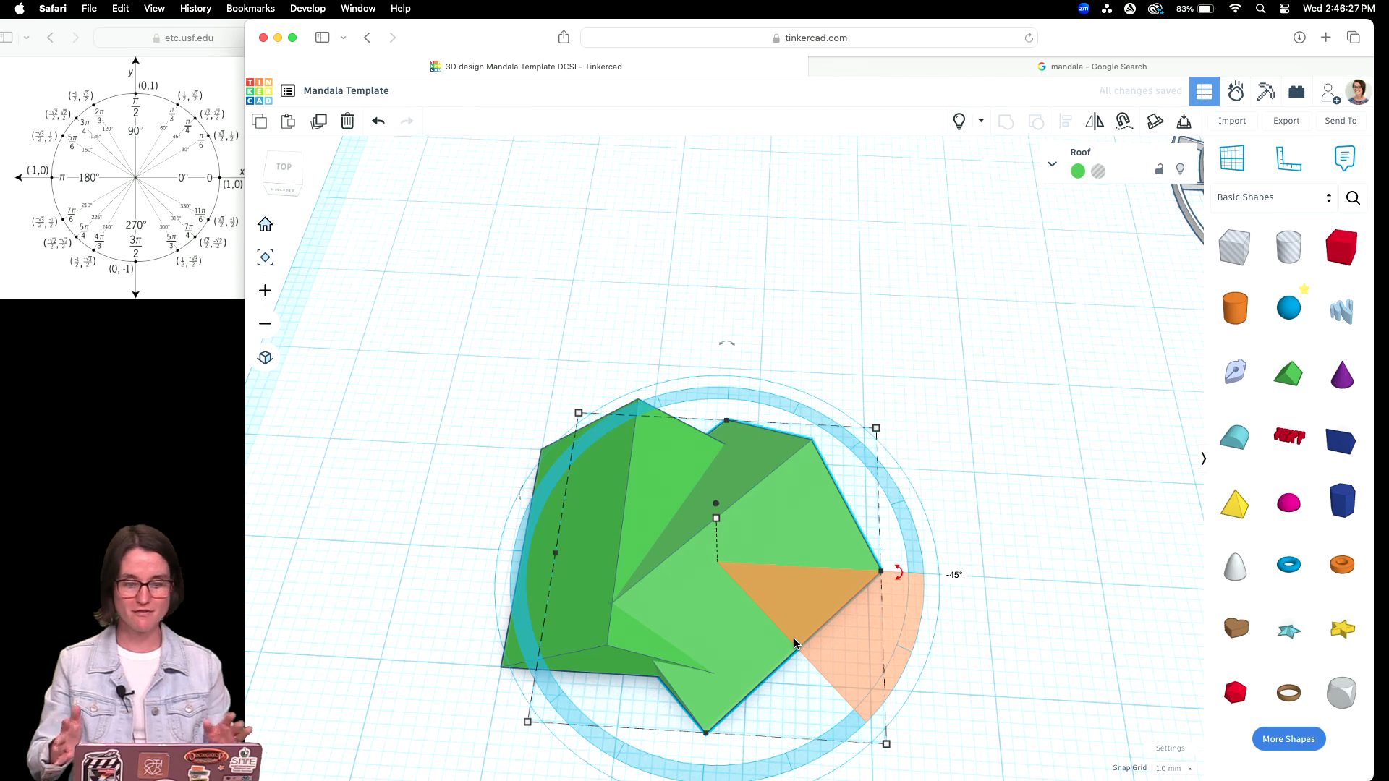
Repeat the offset and rotated duplication until the overlapping roofs close into a full ring
key("super+z")
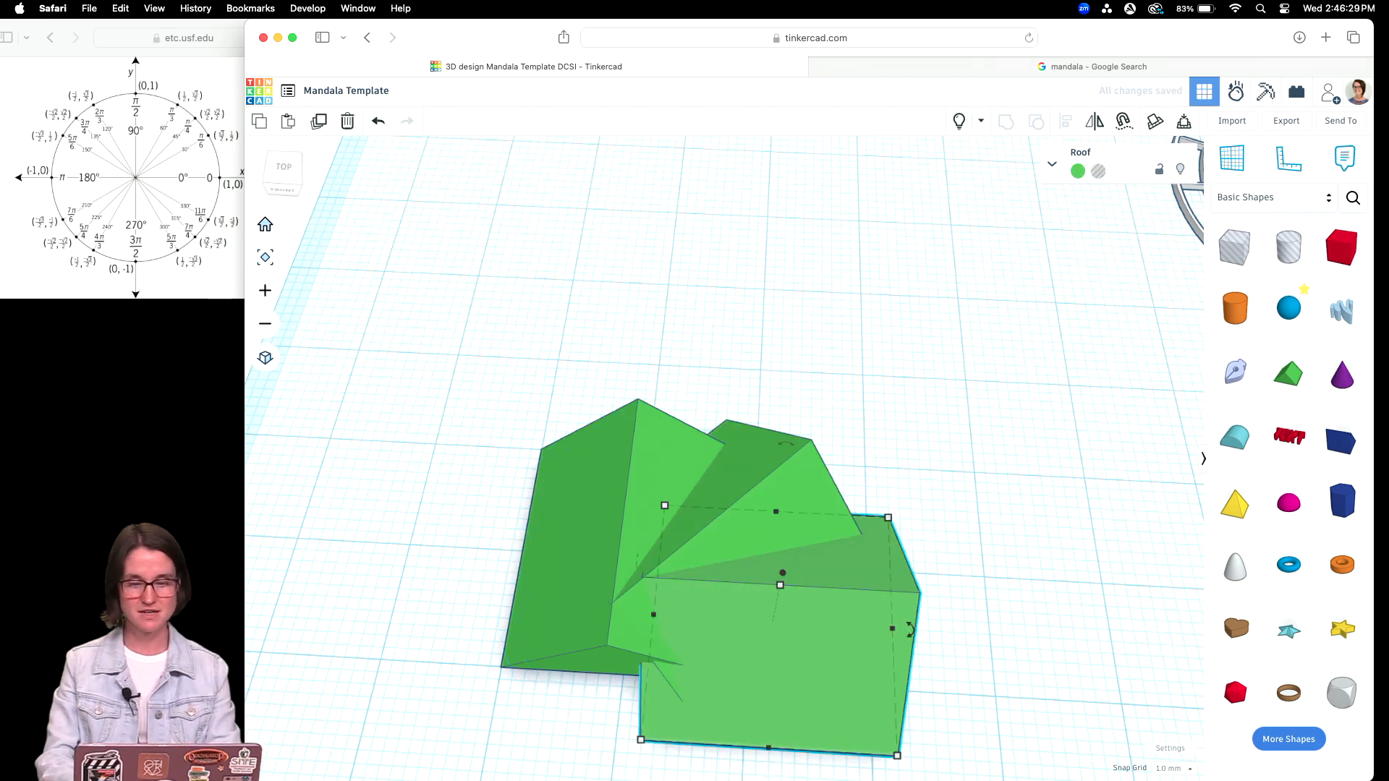
key("super+shift+z")
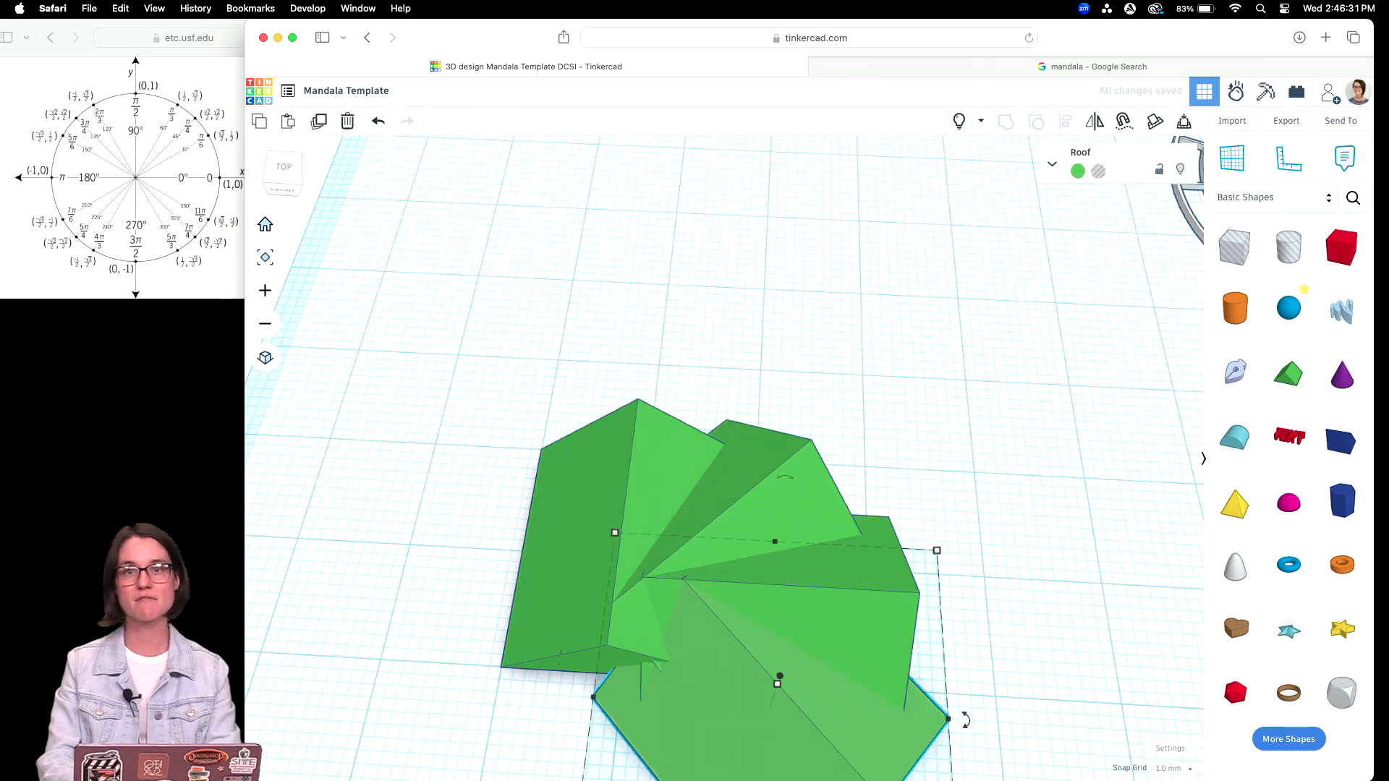
key("super+z")
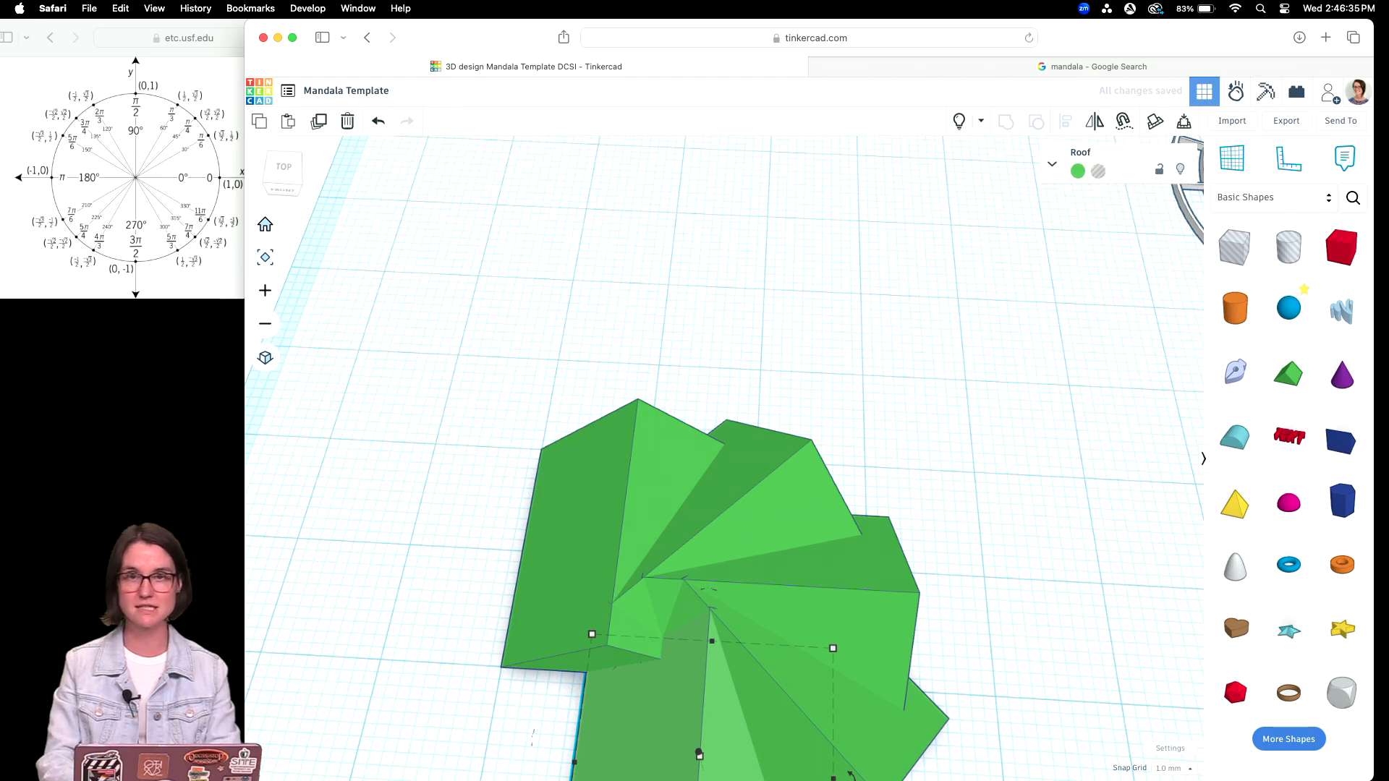
key("super+shift+z")
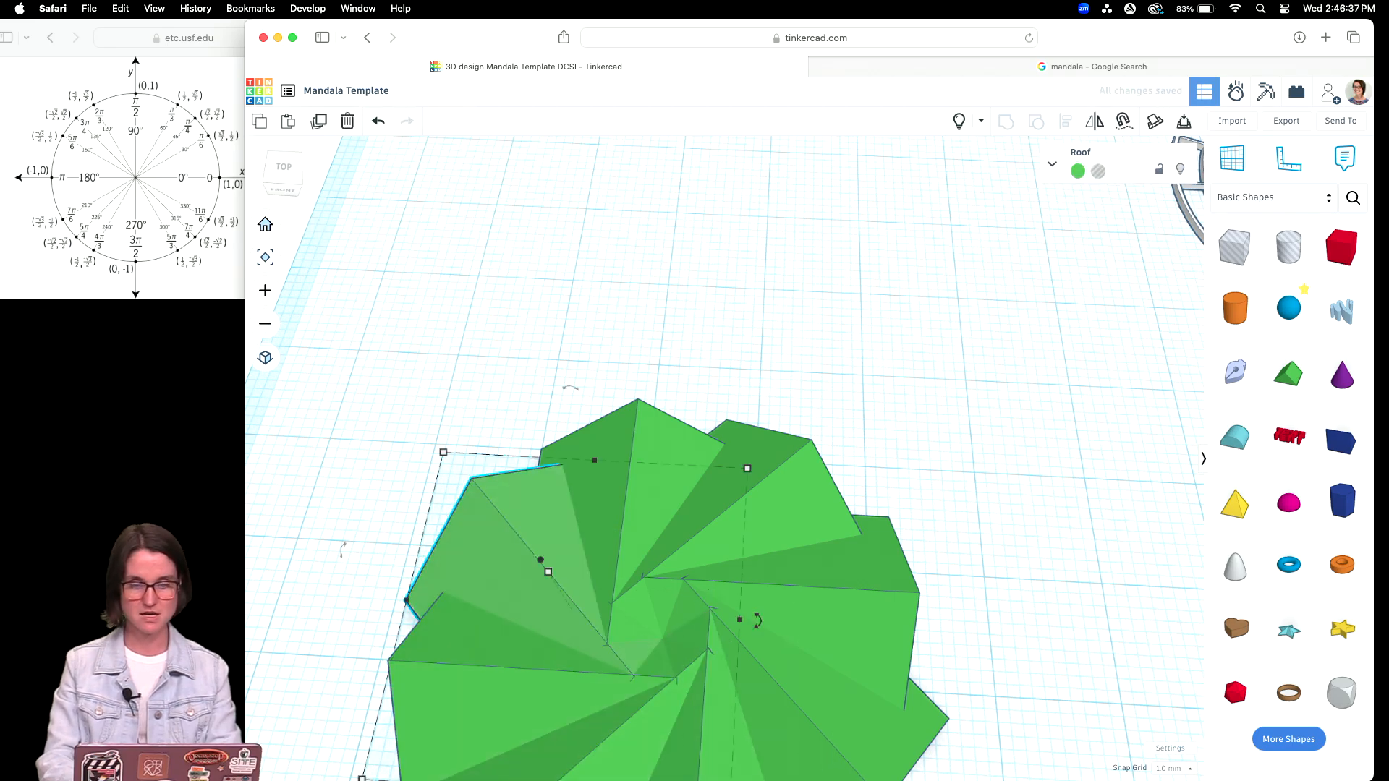
scroll(984, 641, "down", 5)
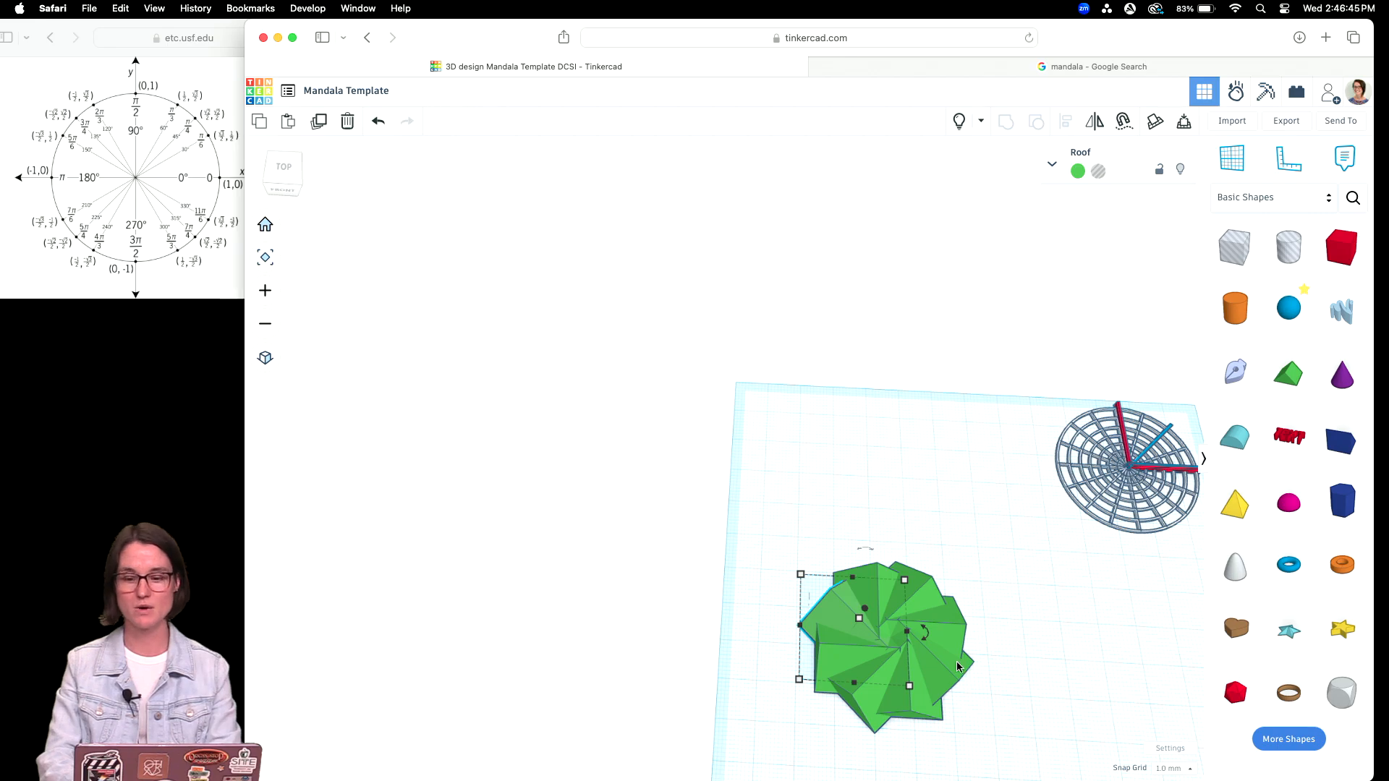
scroll(929, 682, "up", 5)
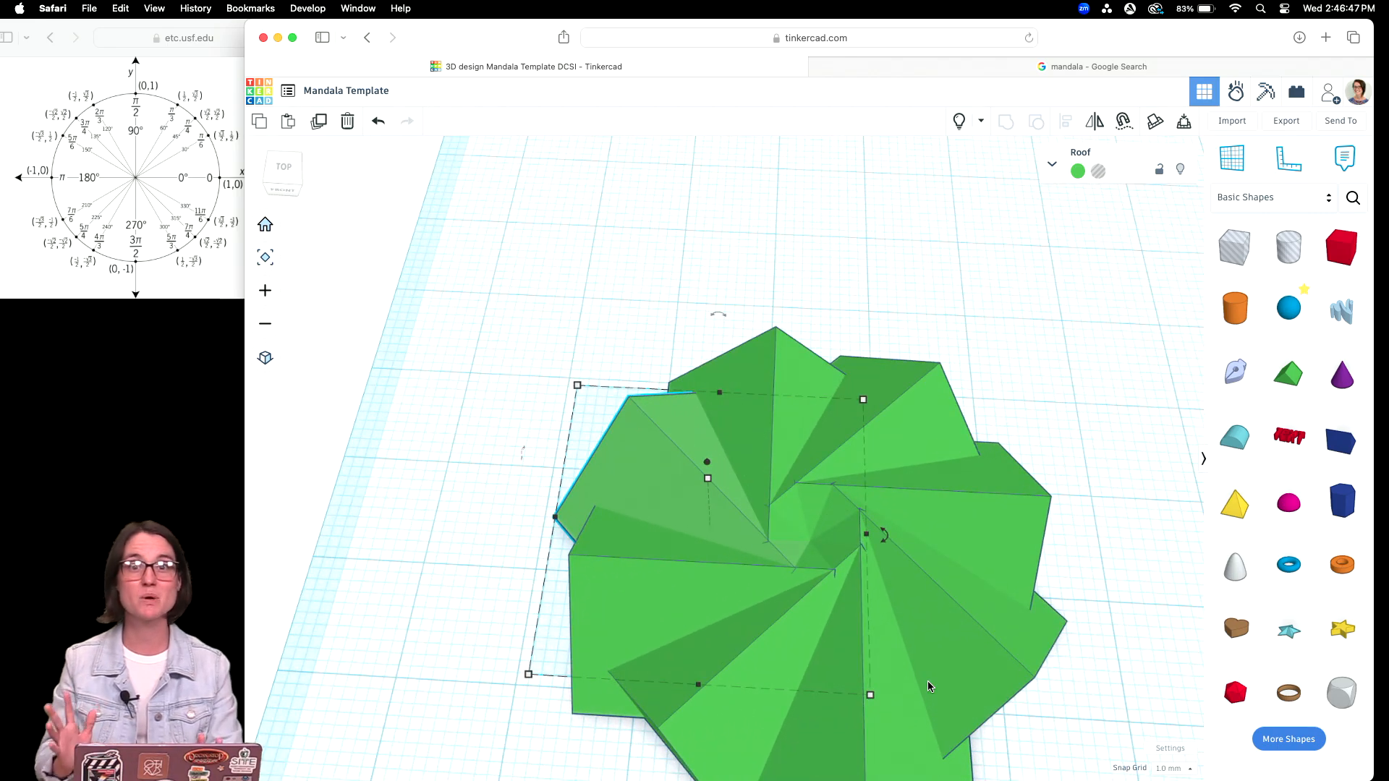
Undo the ring of rotated duplicates, leaving only the original roof
key("super+z")
key("super+z")
key("super+z")
key("super+z")
key("super+z")
key("super+z")
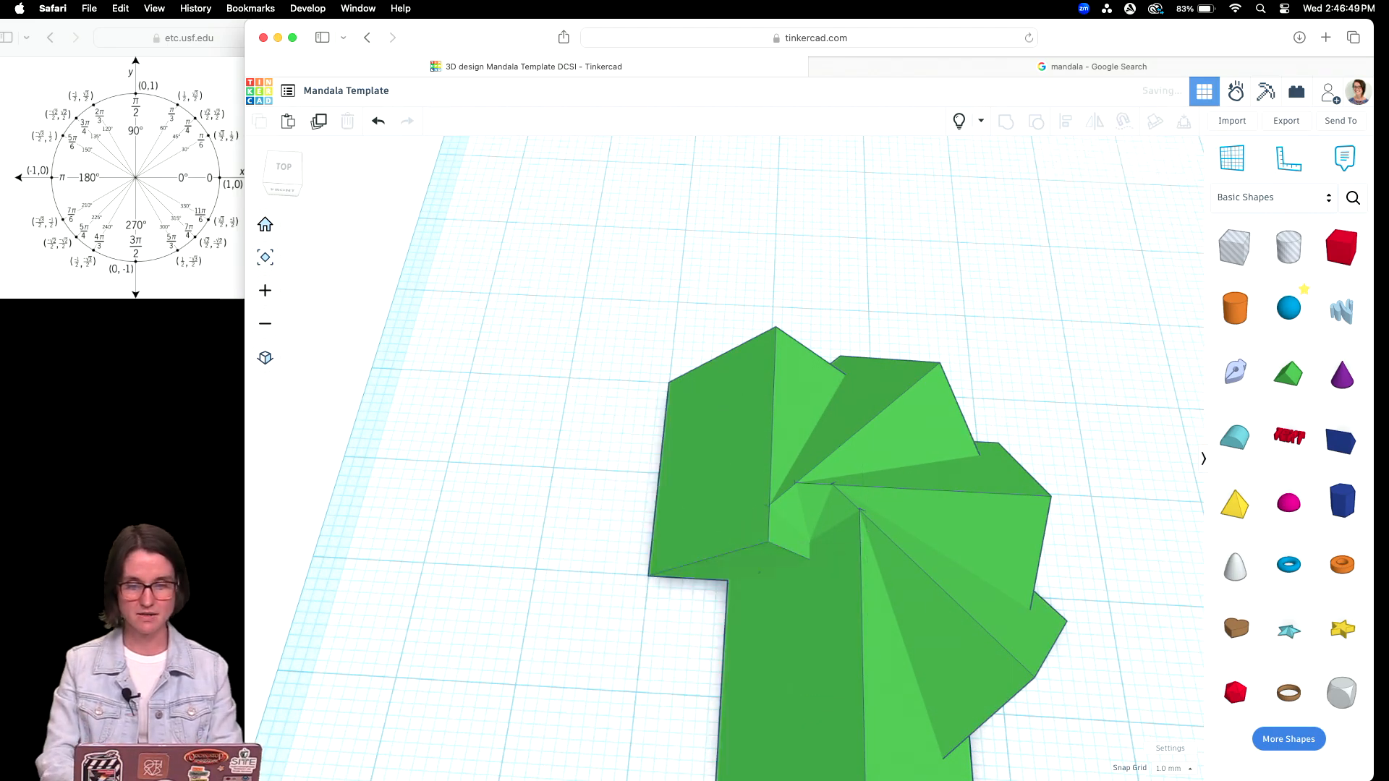
key("super+z")
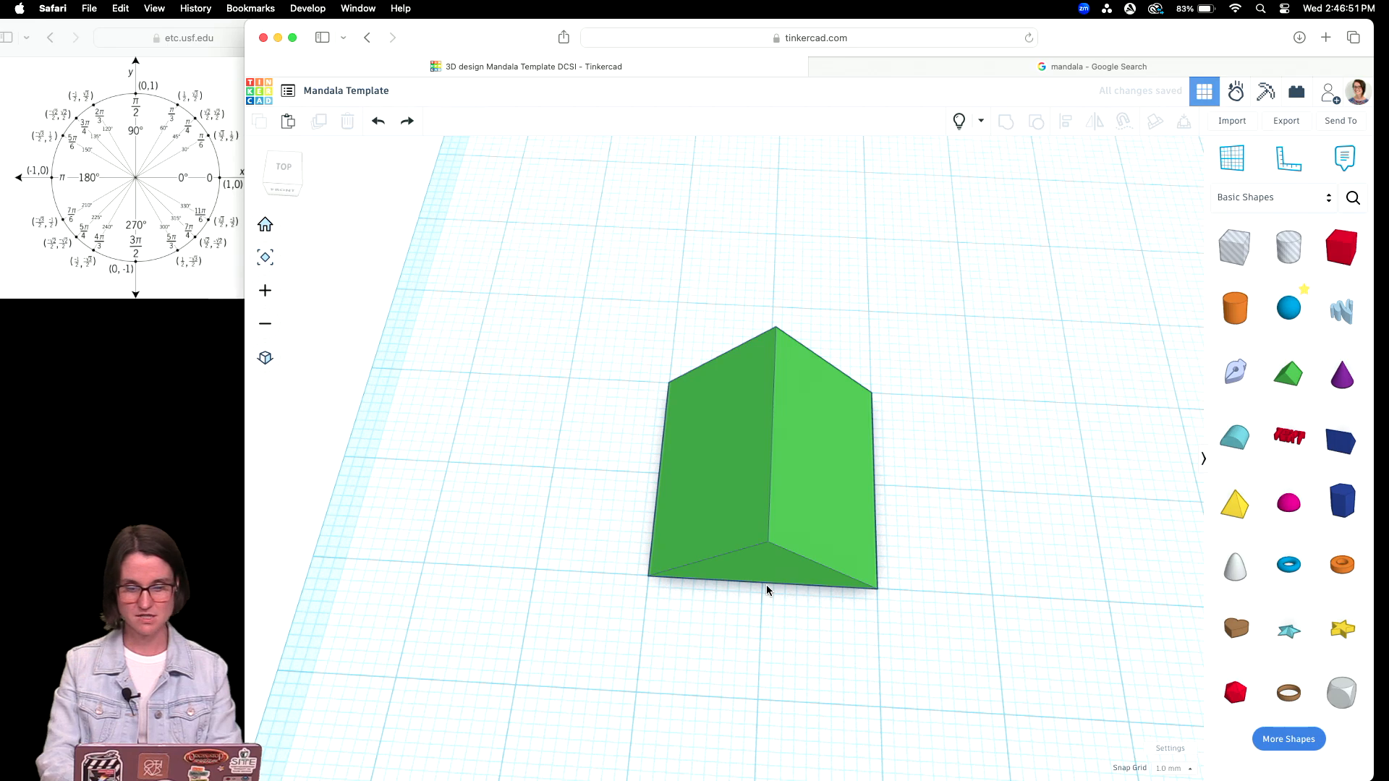
key("super+v")
key("super+z")
Duplicate the roof and nudge the copy 20 mm to the right so that it sits edge to edge with the original
left_click(848, 485)
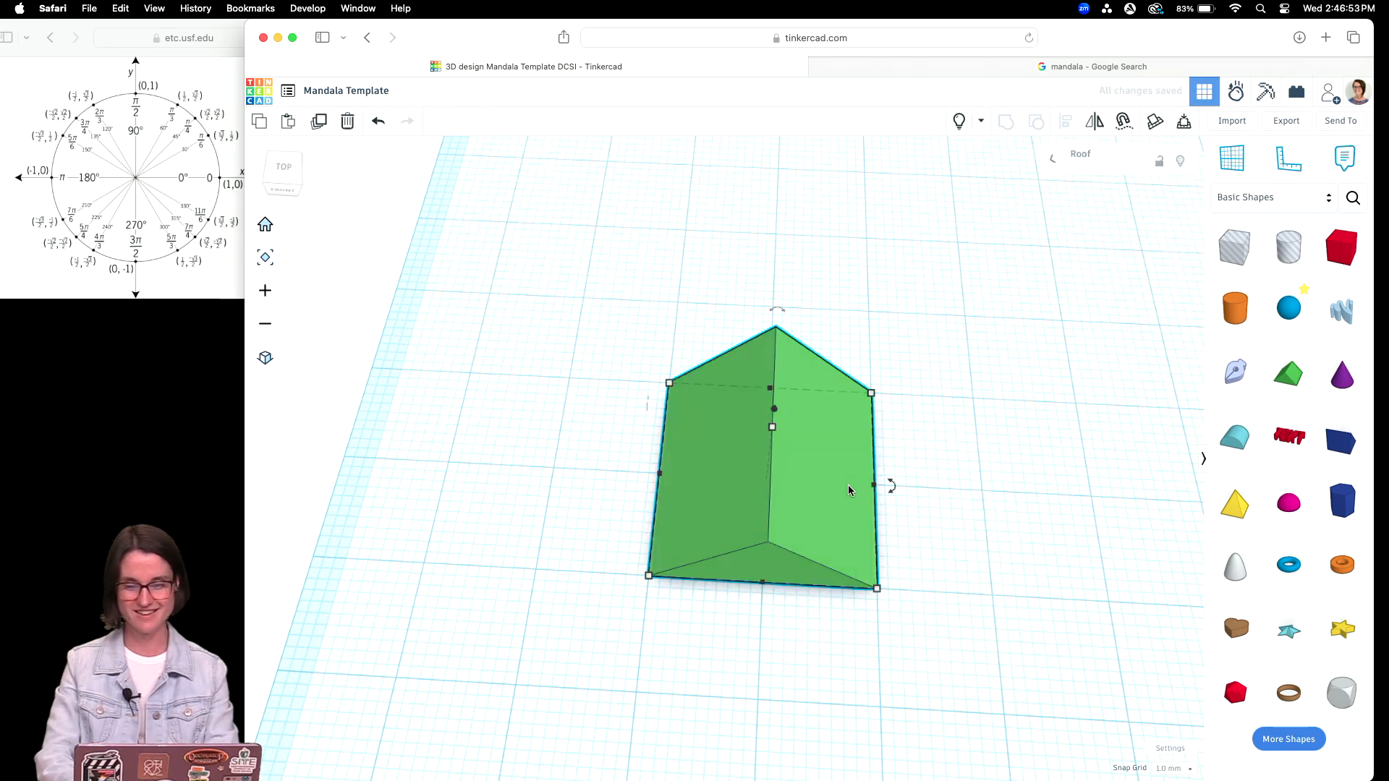
key("super+d")
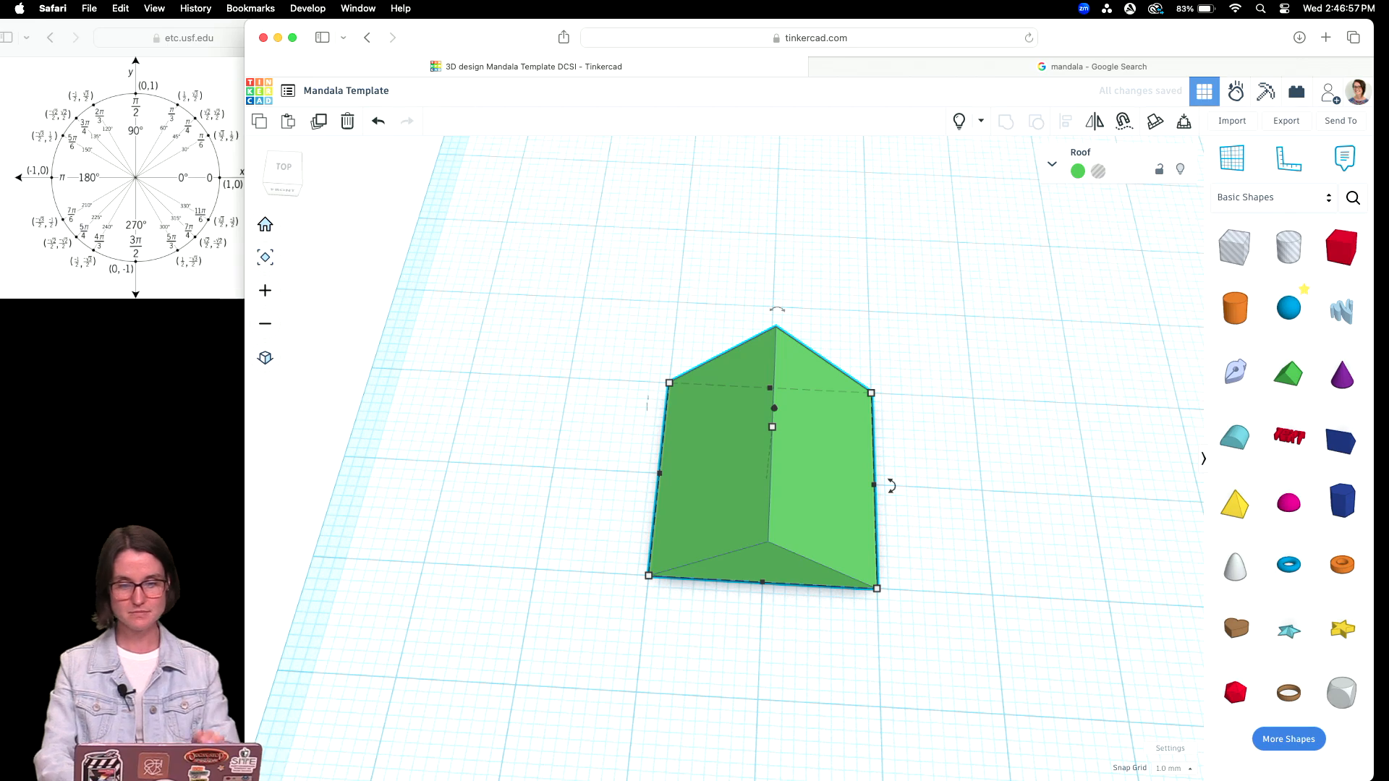
key("Right")
key("Right")
key("Right")
key("Right")
key("Right")
key("Right")
key("Right")
key("Right")
key("Right")
key("Right")
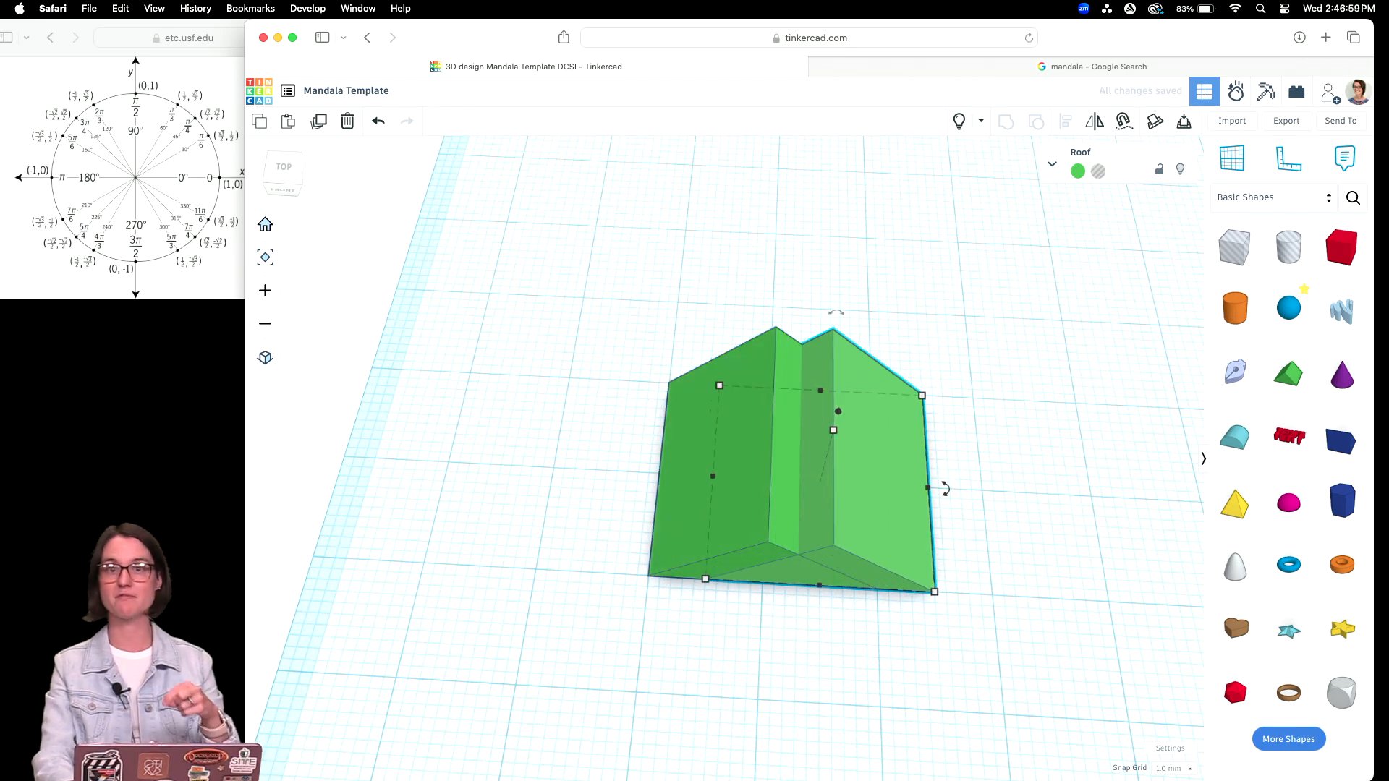
key("Right")
key("Right")
key("Right")
key("Right")
key("Right")
key("Right")
key("Right")
key("Right")
key("Right")
key("Right")
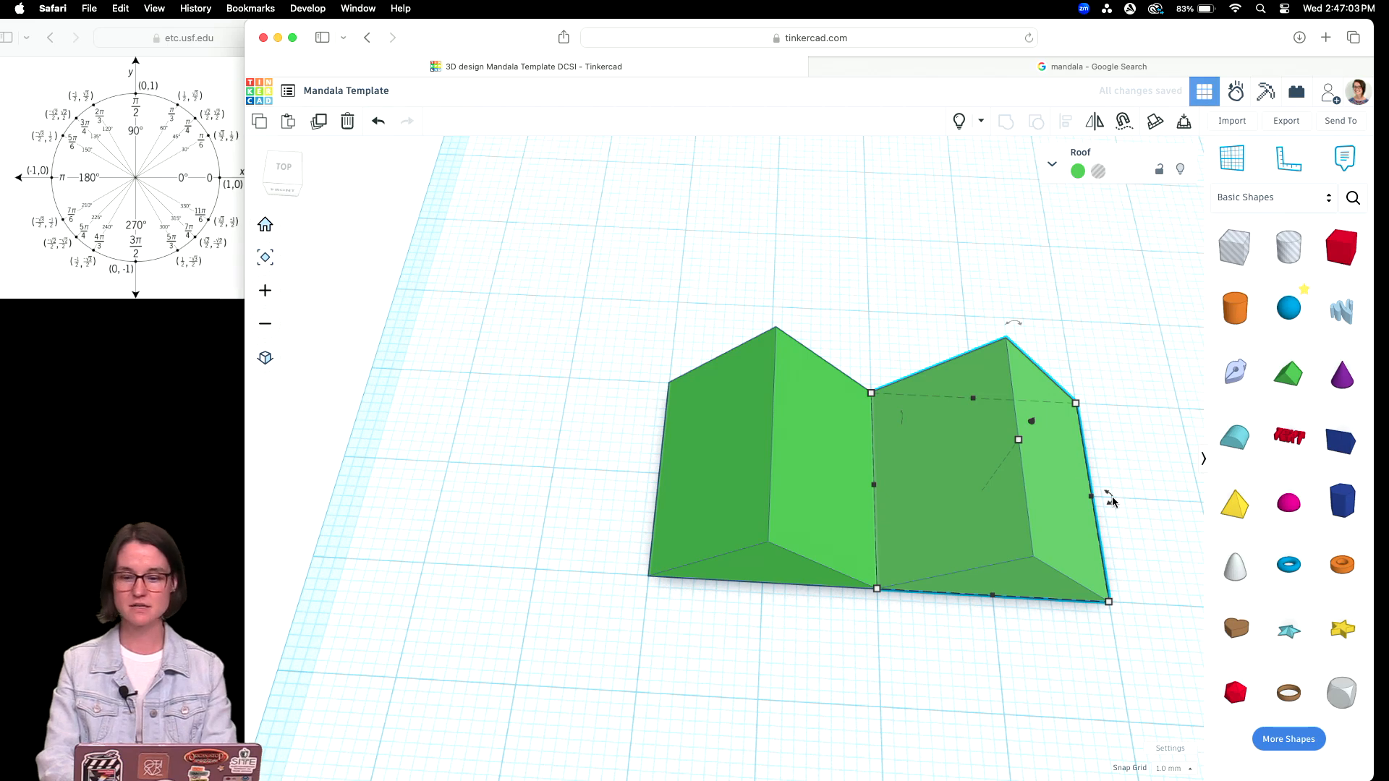
Rotate the adjacent copy about 45° clockwise and repeat the duplication to form a wide ring of roofs with an open centre
mouse_move(1111, 499)
left_click_drag(1112, 499, 1079, 565)
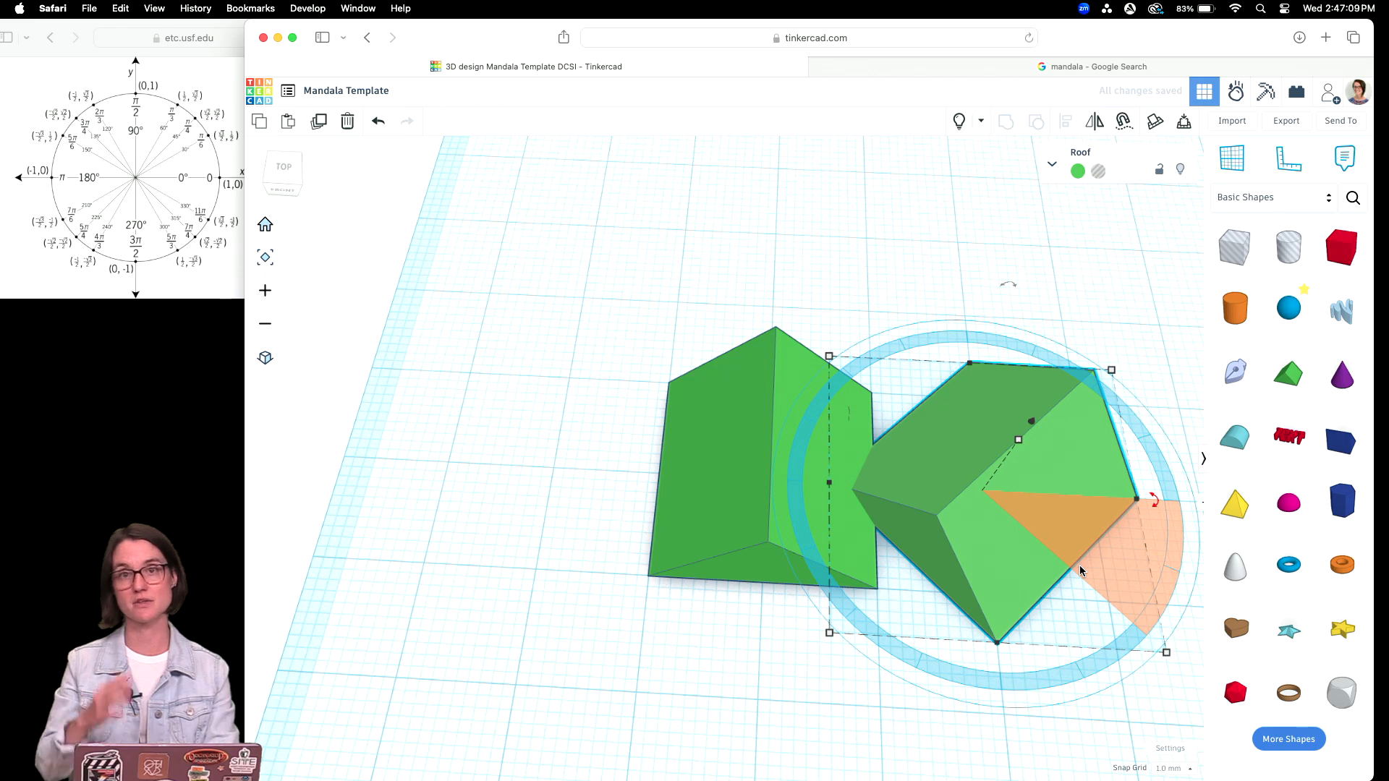
key("ctrl+v")
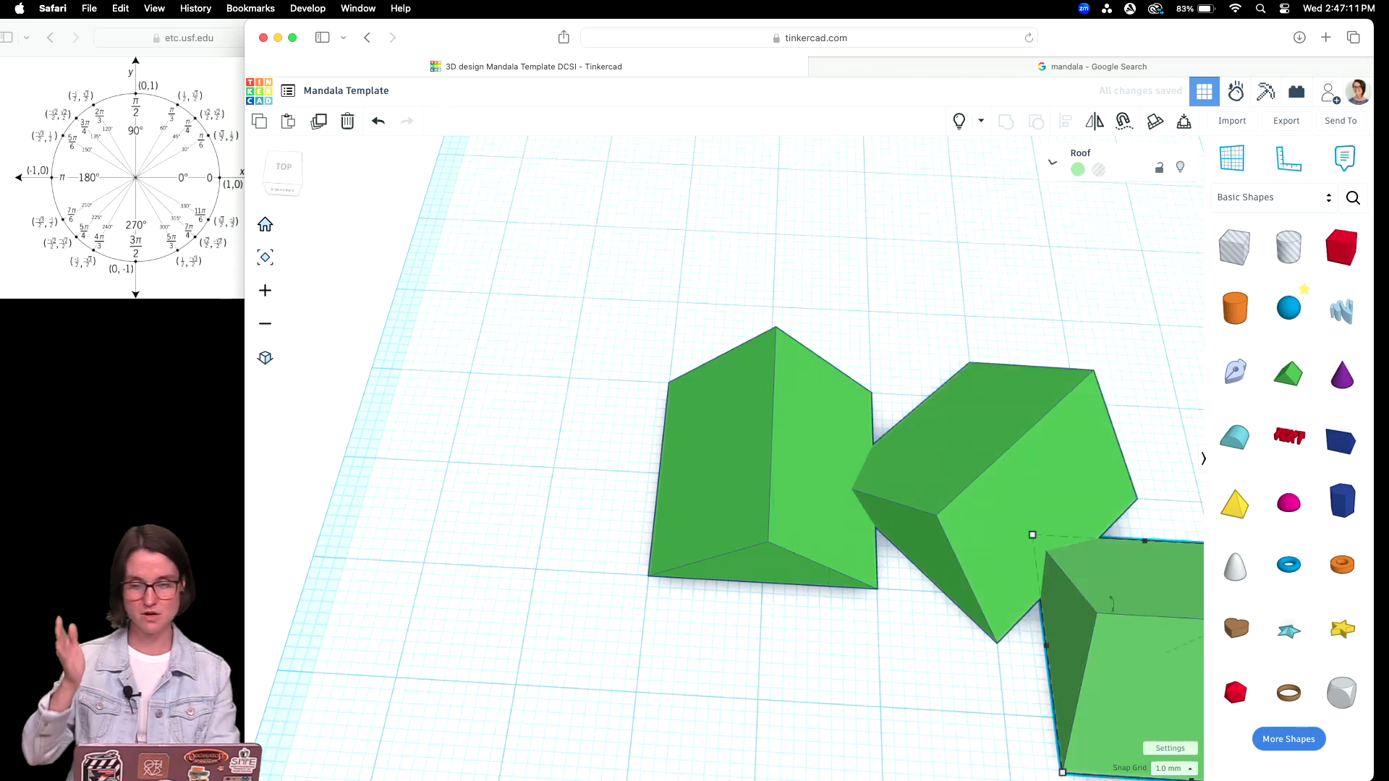
key("ctrl+v")
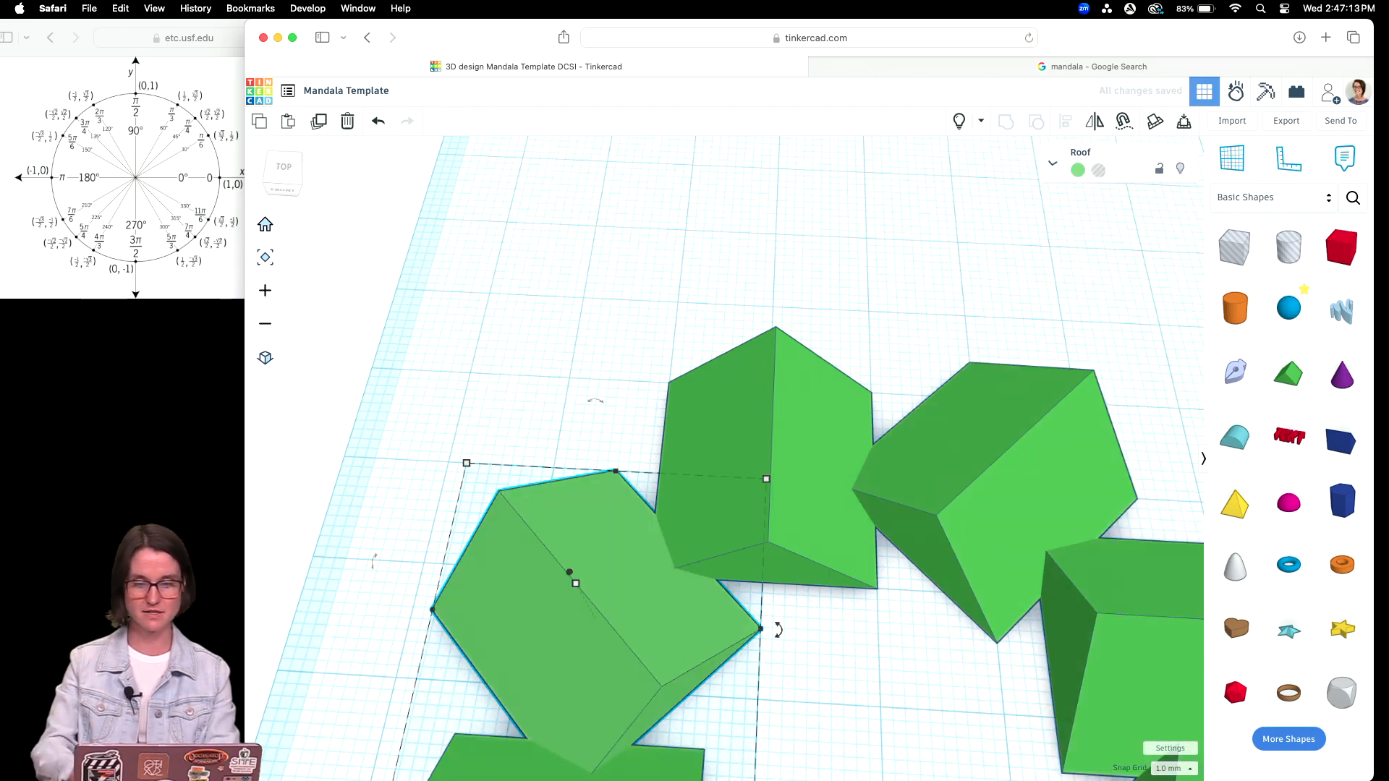
scroll(1176, 583, "down", 5)
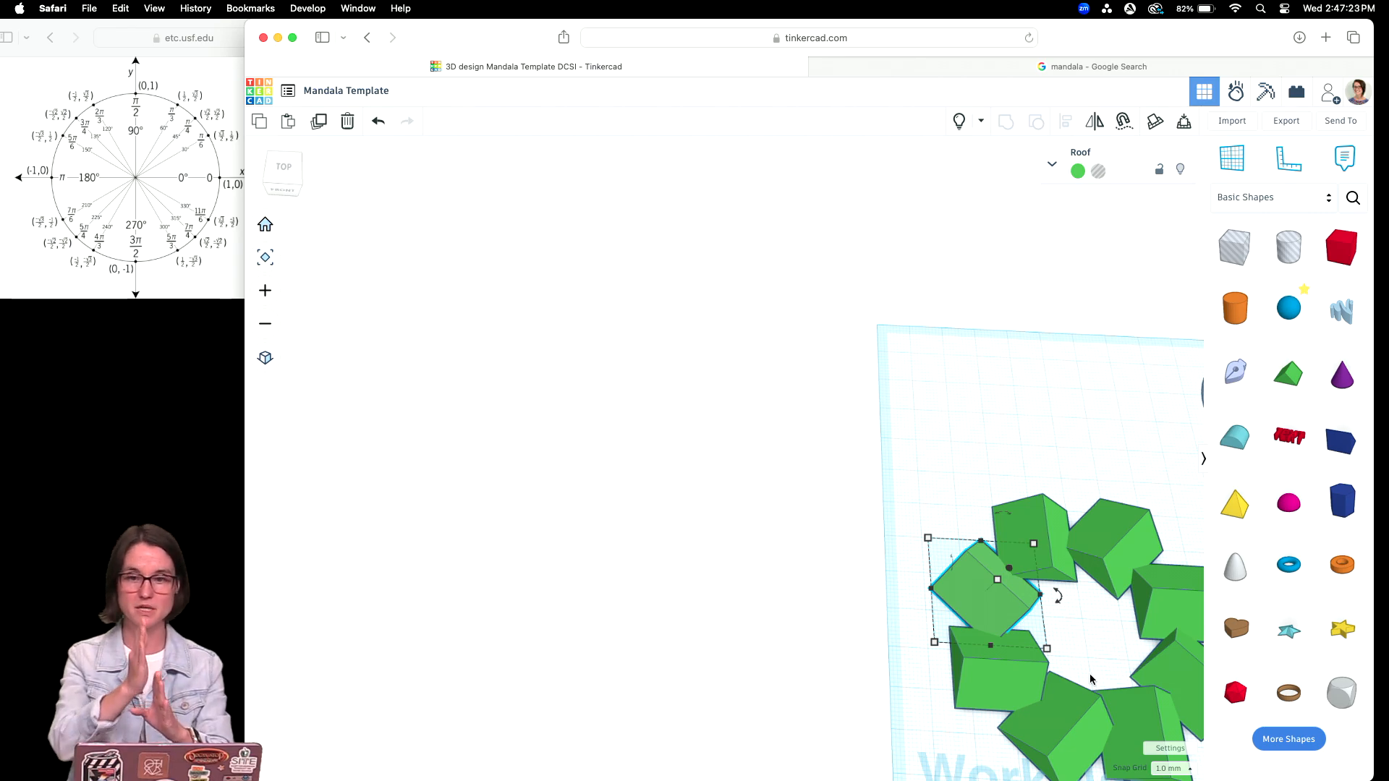
Undo the wide ring of roofs until only the original remains
key("super+z")
key("super+z")
key("super+z")
key("super+z")
key("super+z")
key("super+z")
key("super+z")
key("super+z")
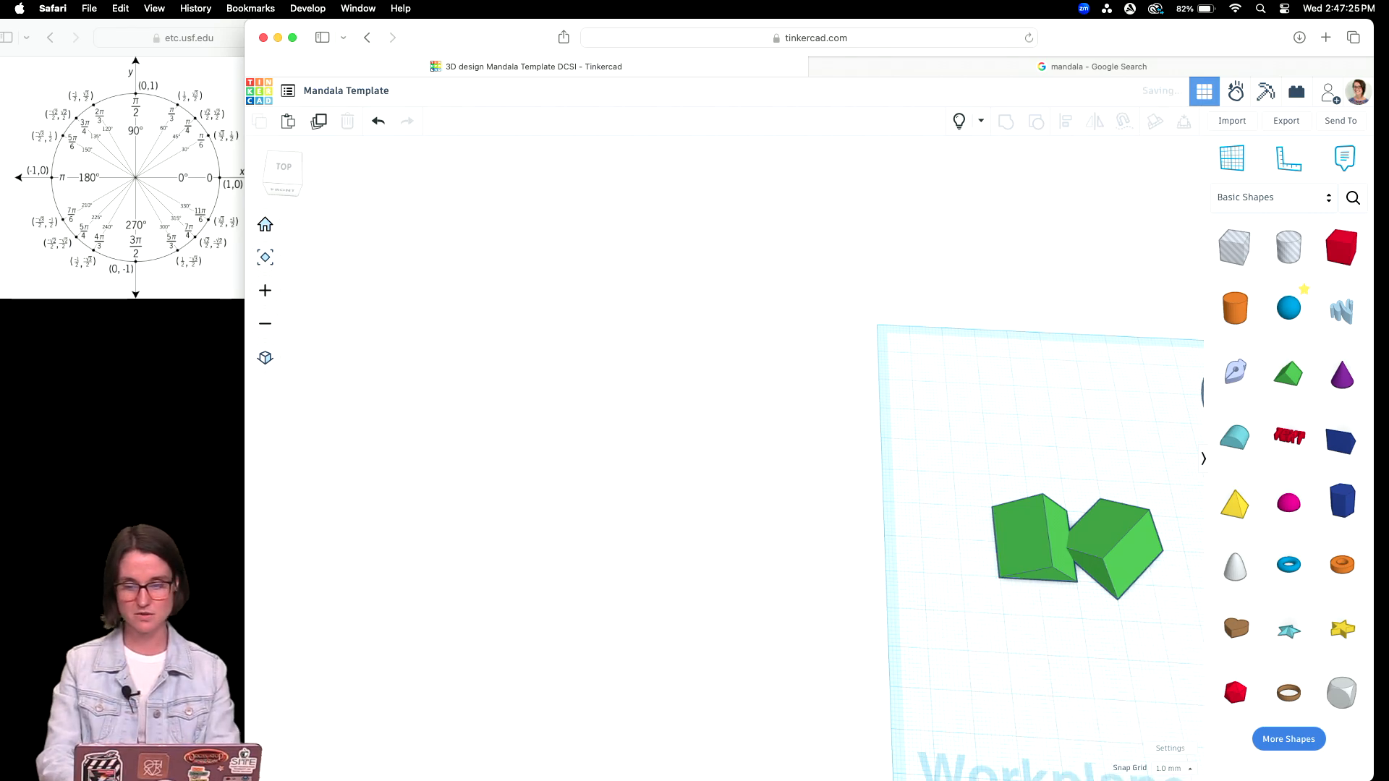
key("super+z")
left_click(1056, 556)
scroll(1080, 612, "up", 5)
left_click(1131, 370)
Duplicate the roof and nudge the copy 2 mm to the right
left_click(946, 423)
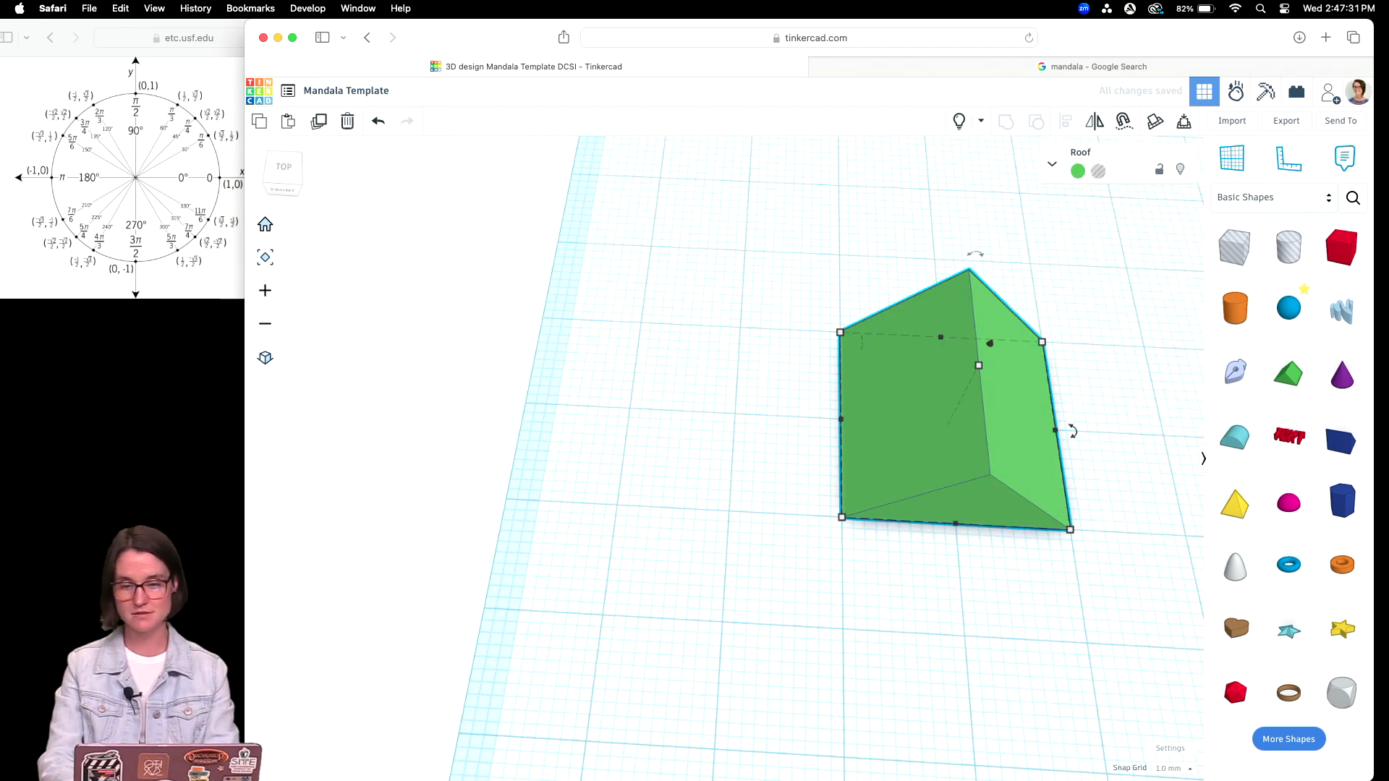
key("super+d")
key("Right")
key("Right")
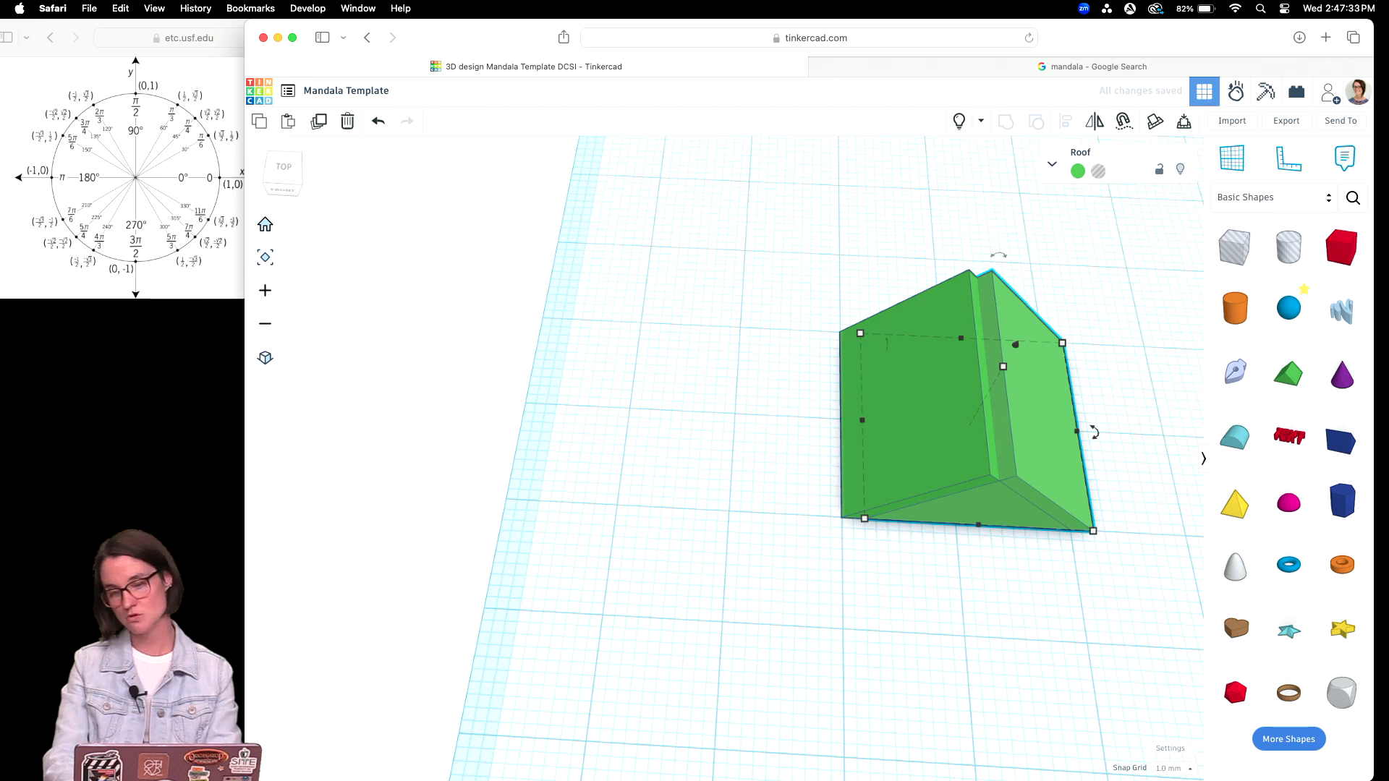
Rotate the slightly shifted copy clockwise and repeat the duplication to build a tight cluster of roofs overlapping at the centre
left_click_drag(1092, 431, 1066, 524)
key("super+d")
key("super+d")
key("super+d")
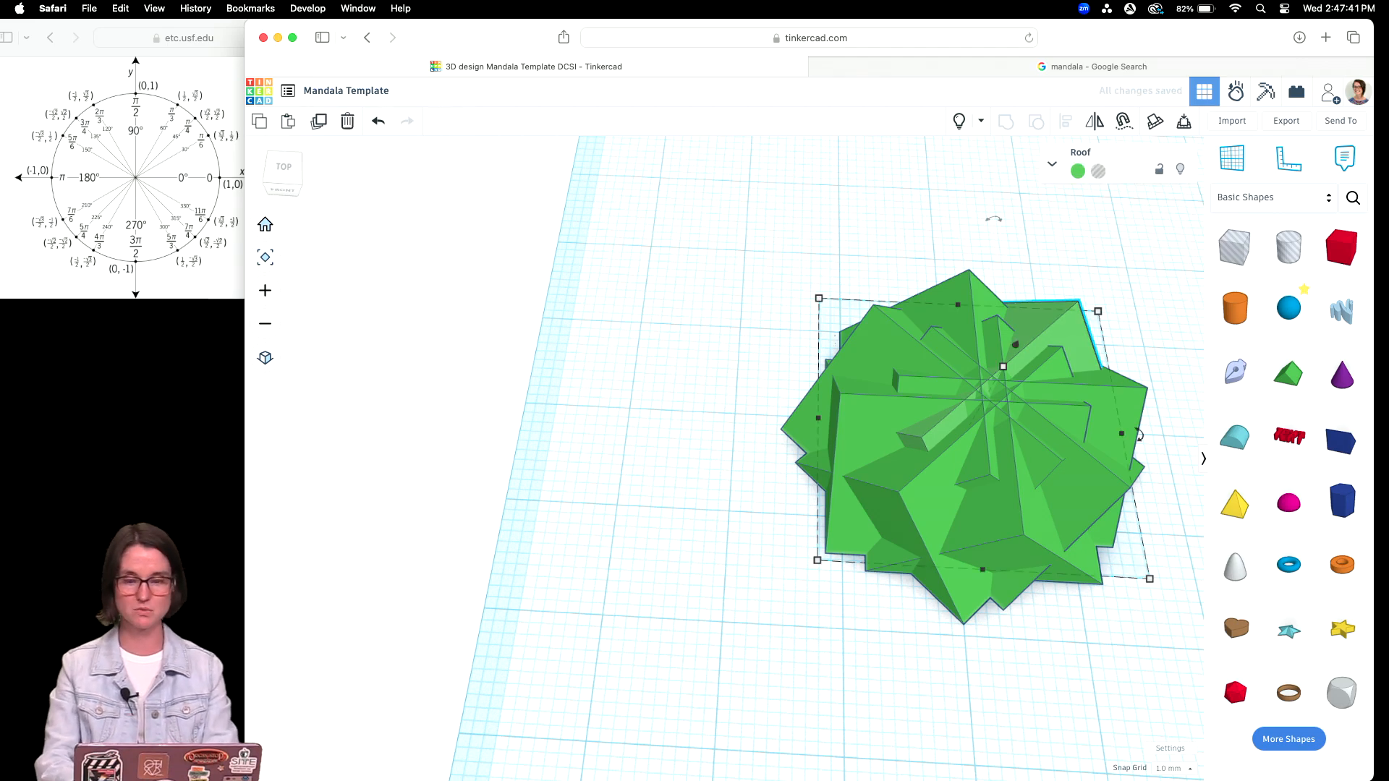
Undo the tight cluster of duplicates and select the remaining original roof
key("super+z")
key("super+z")
key("super+z")
key("super+z")
key("super+z")
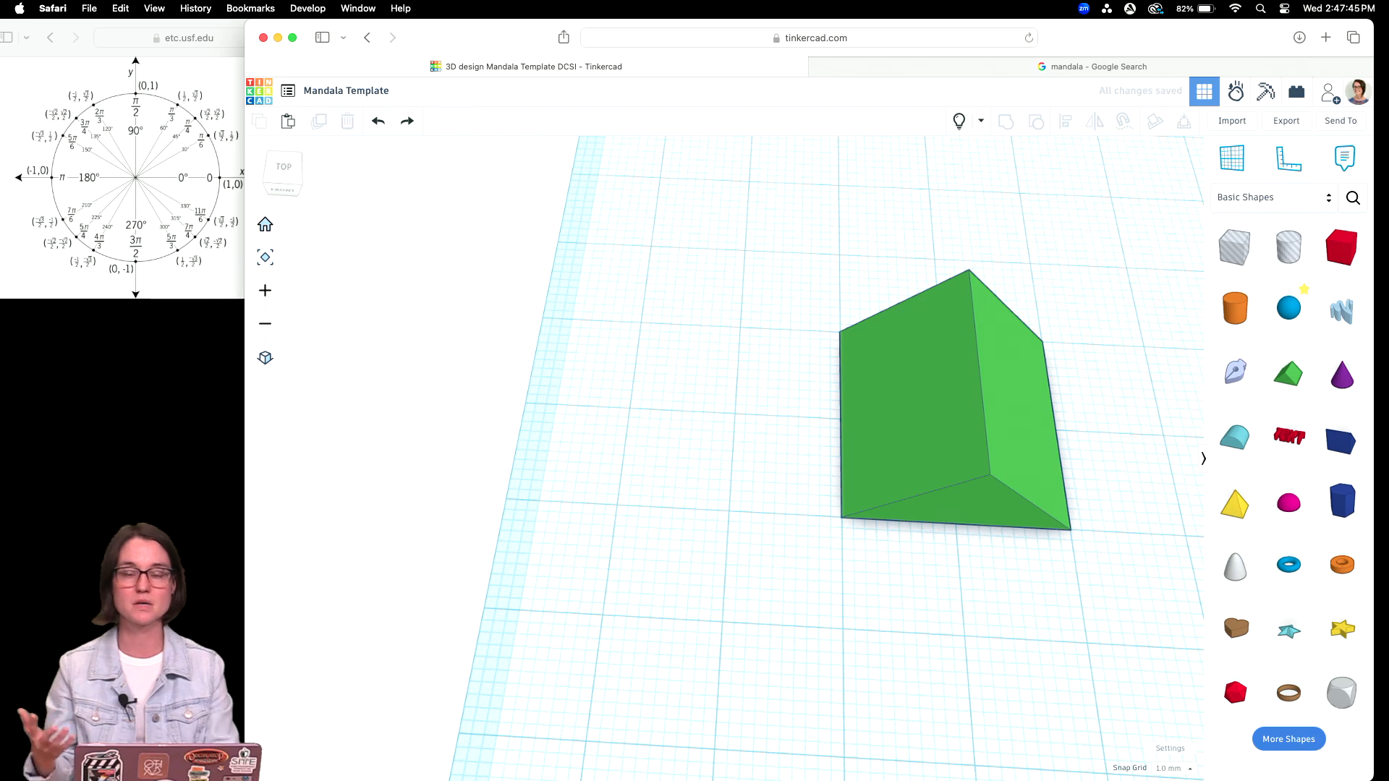
left_click(1004, 498)
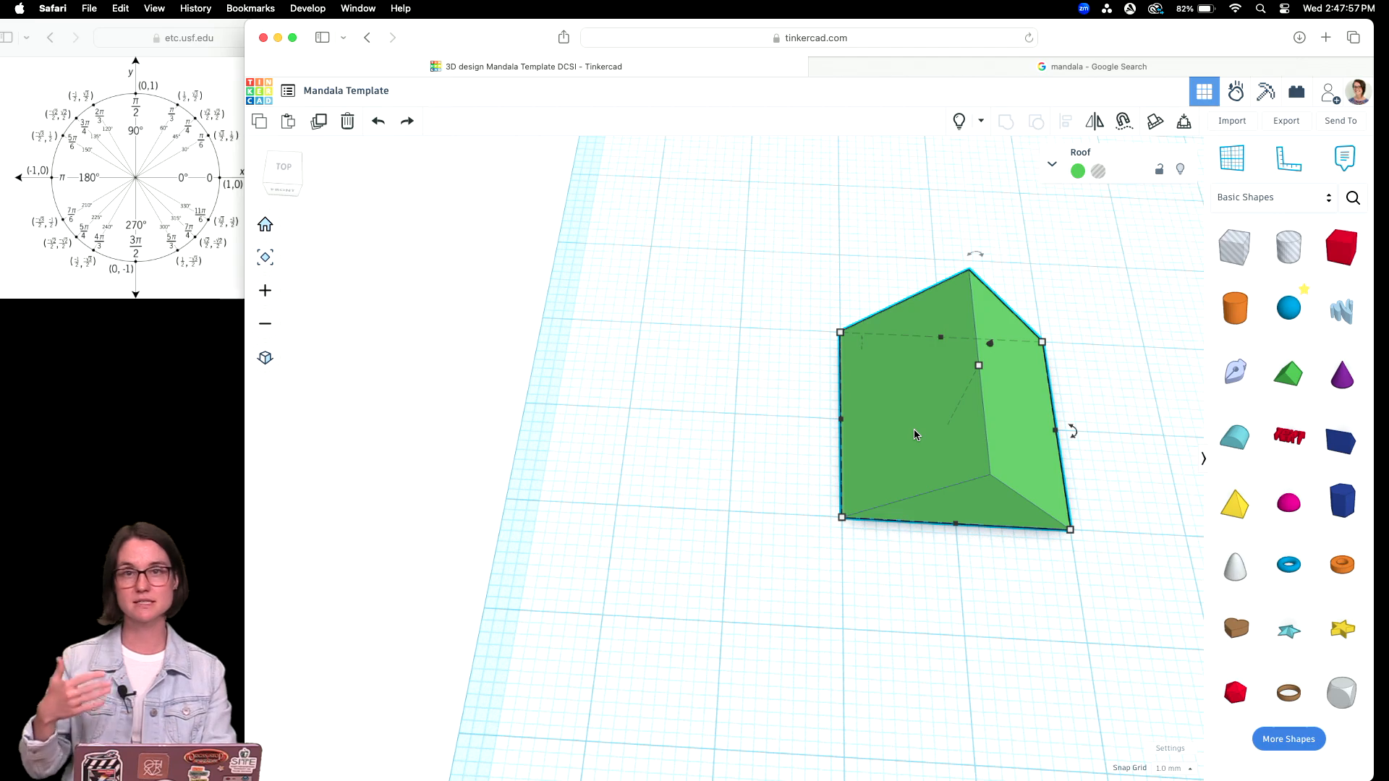
Examine the circular mandala template and its red and blue angle guides from above
scroll(1137, 384, "down", 5)
right_click_drag(1151, 338, 1215, 425)
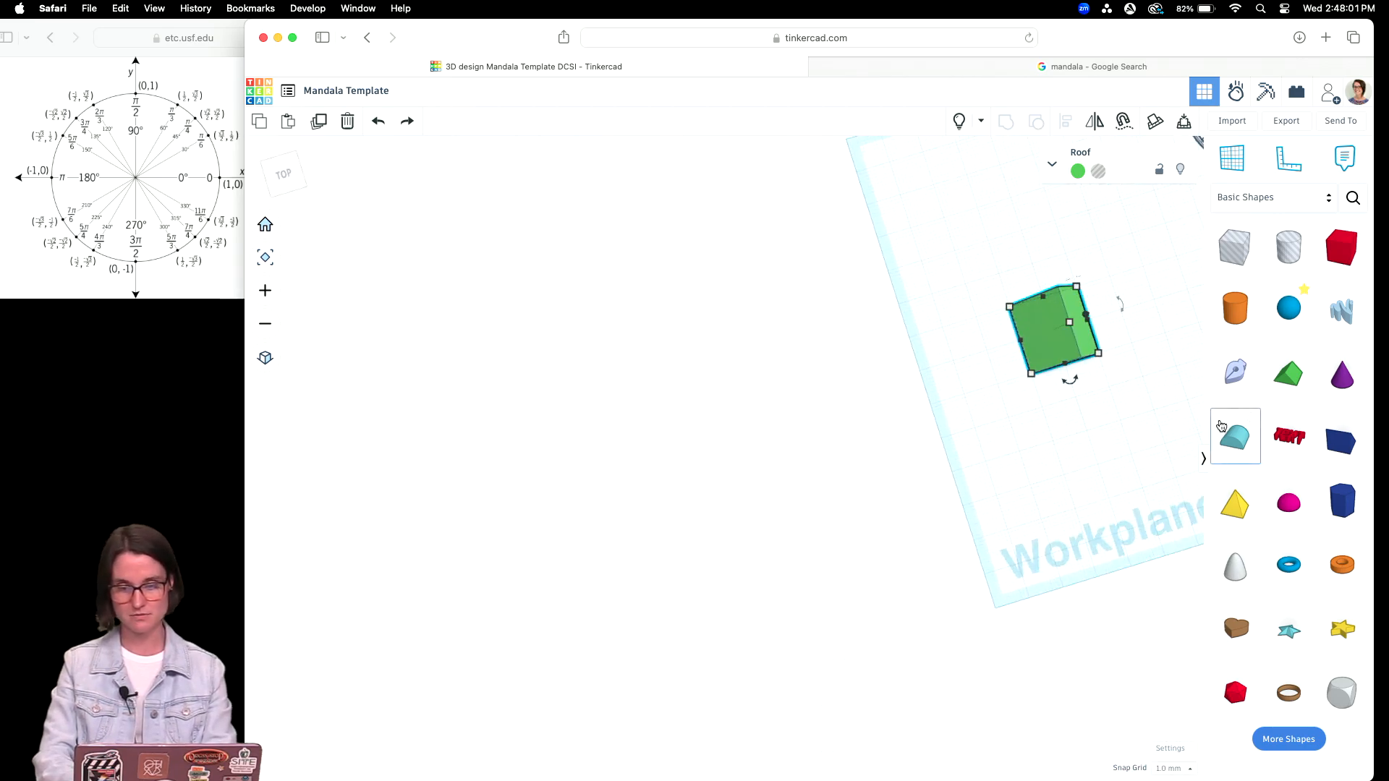
left_click(265, 225)
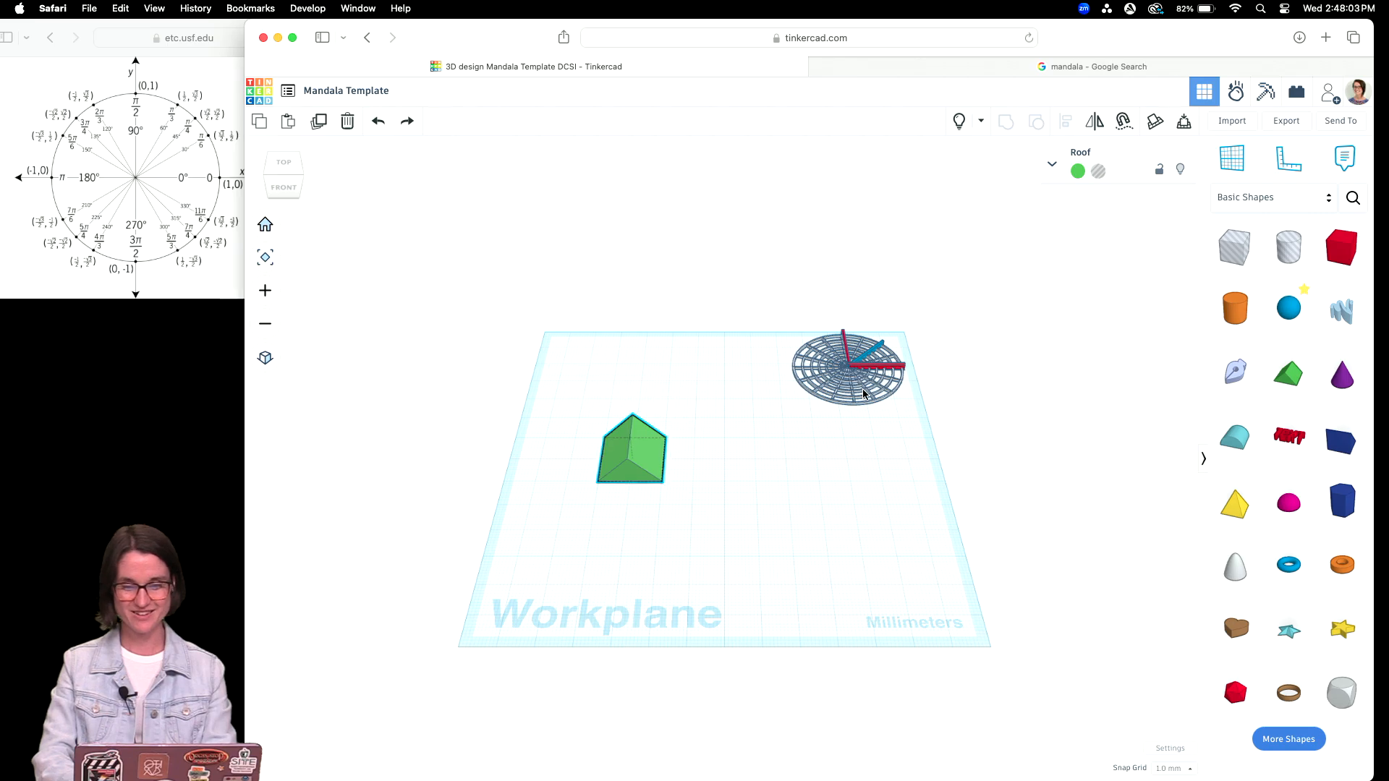
left_click(894, 387)
scroll(992, 389, "up", 5)
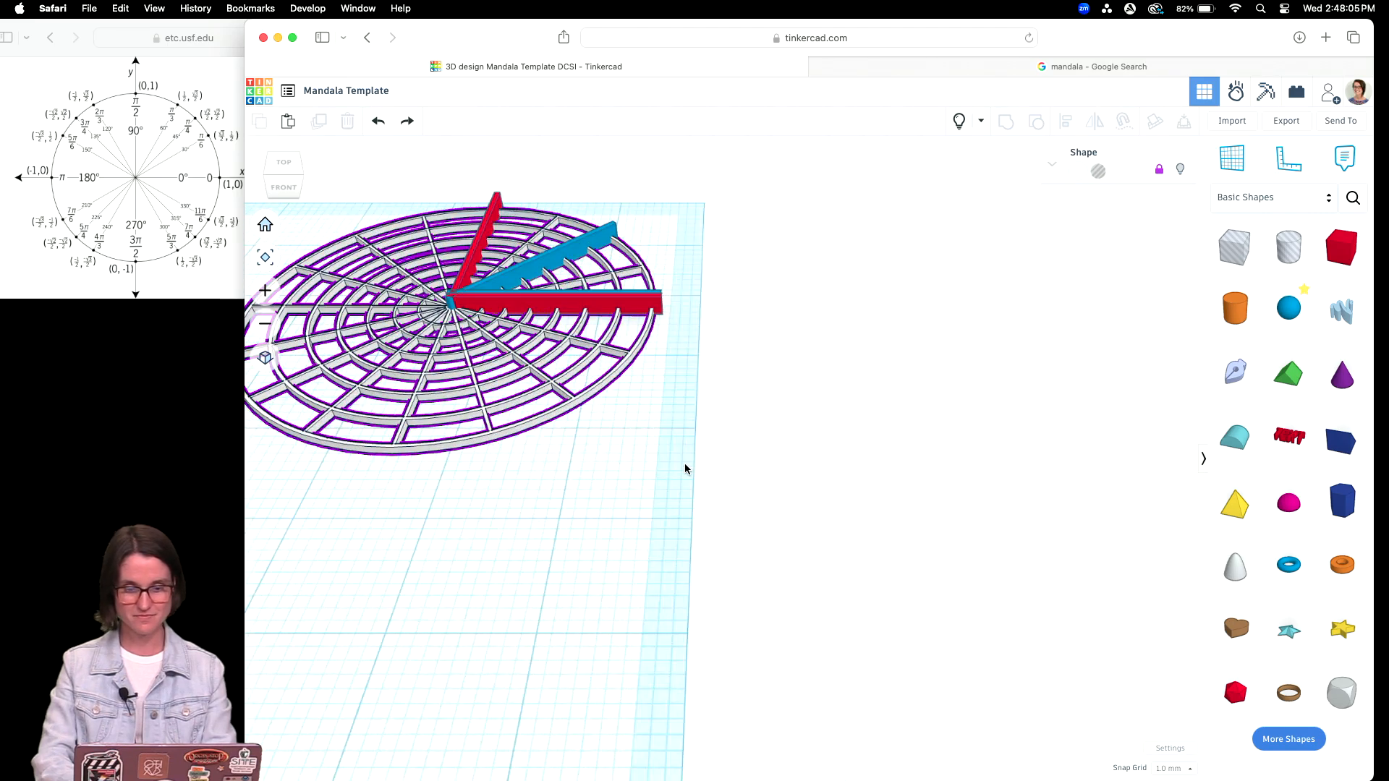
left_click_drag(579, 503, 628, 554)
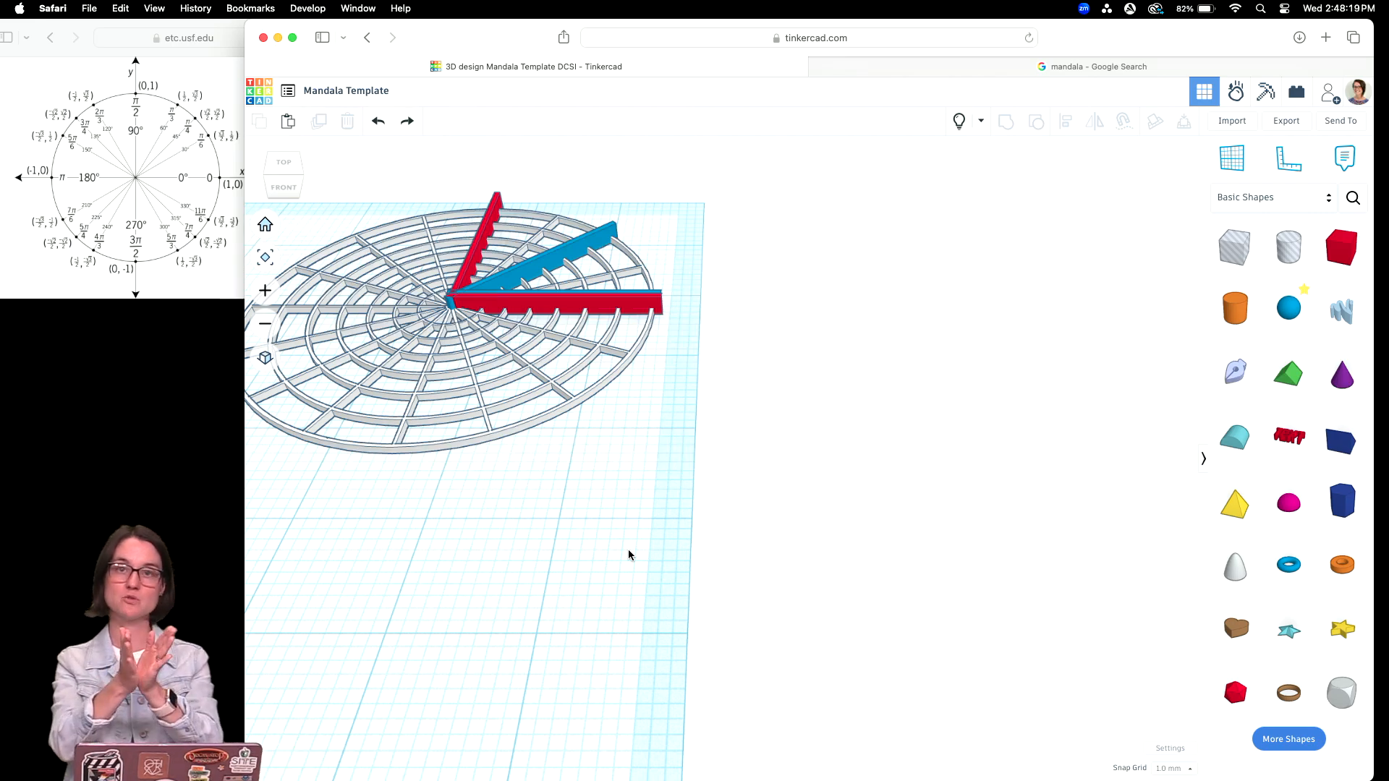
right_click_drag(628, 555, 600, 592)
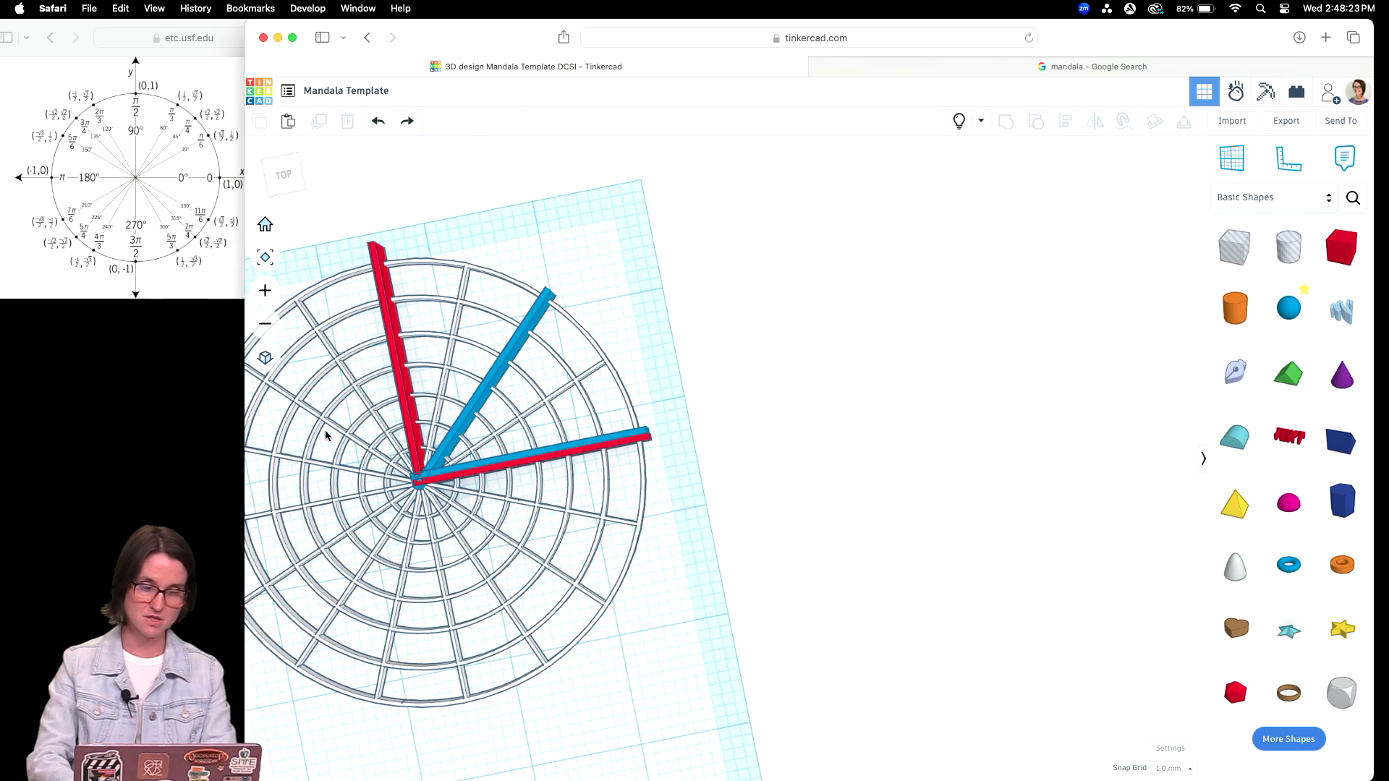
Duplicate the roof and nudge the copy a few millimetres to the right so that it partly overlaps the original
left_click(265, 224)
left_click(630, 420)
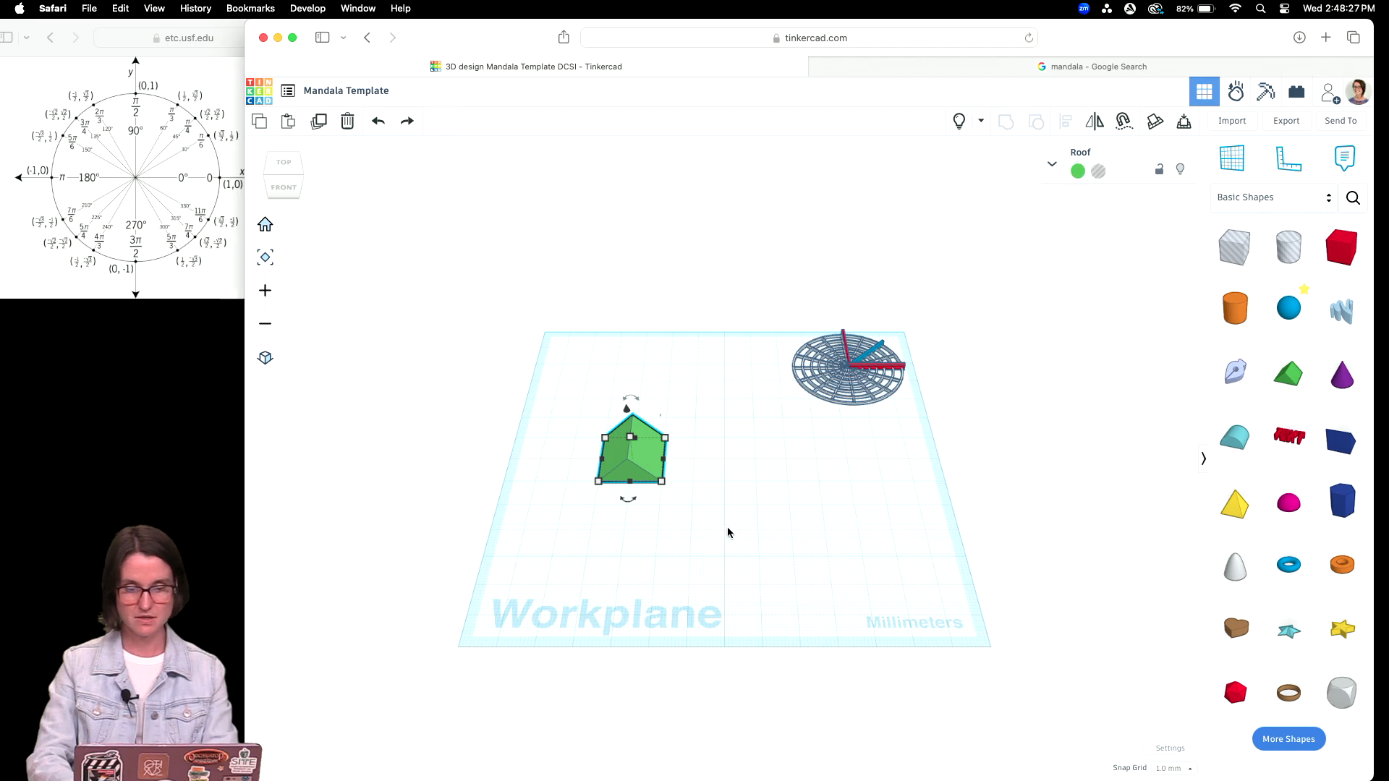
key("f")
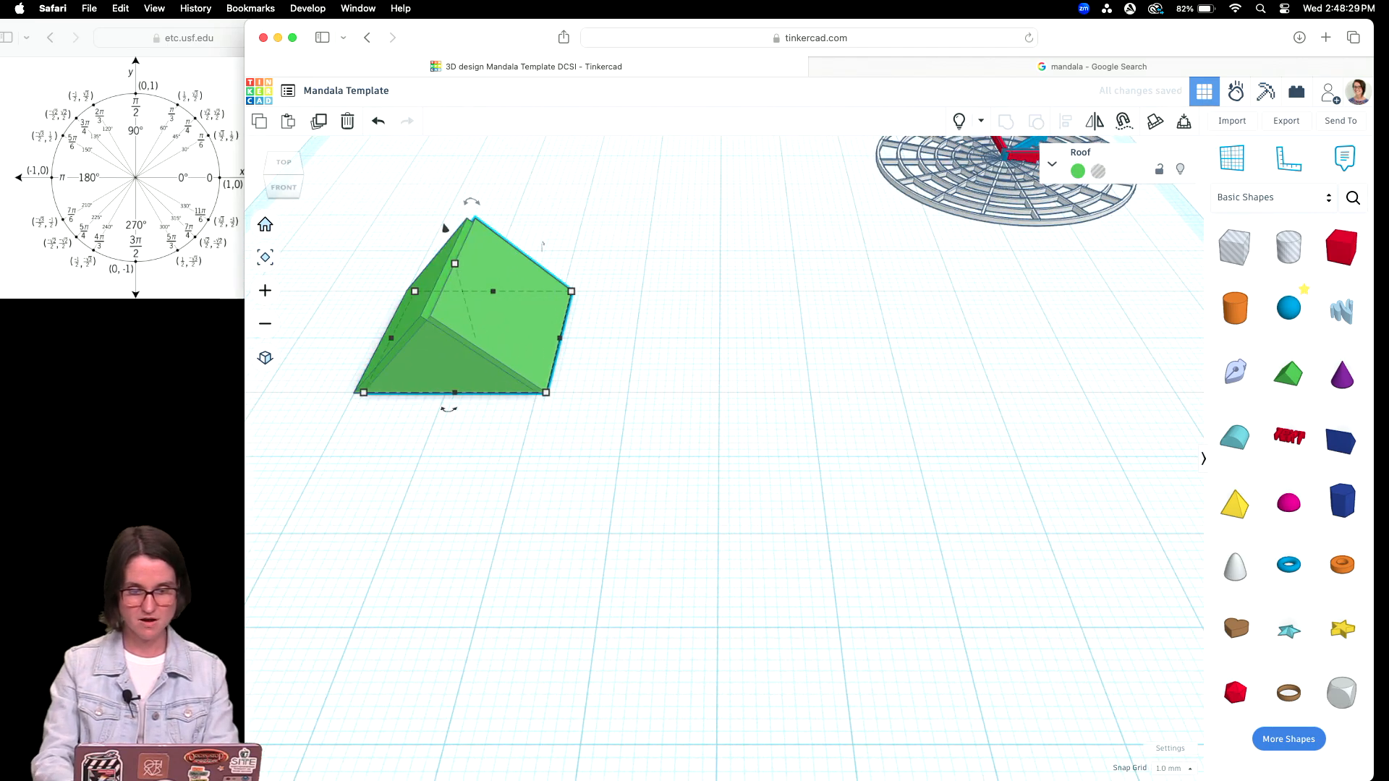
key("Right")
key("Right")
key("Right")
key("Right")
key("Right")
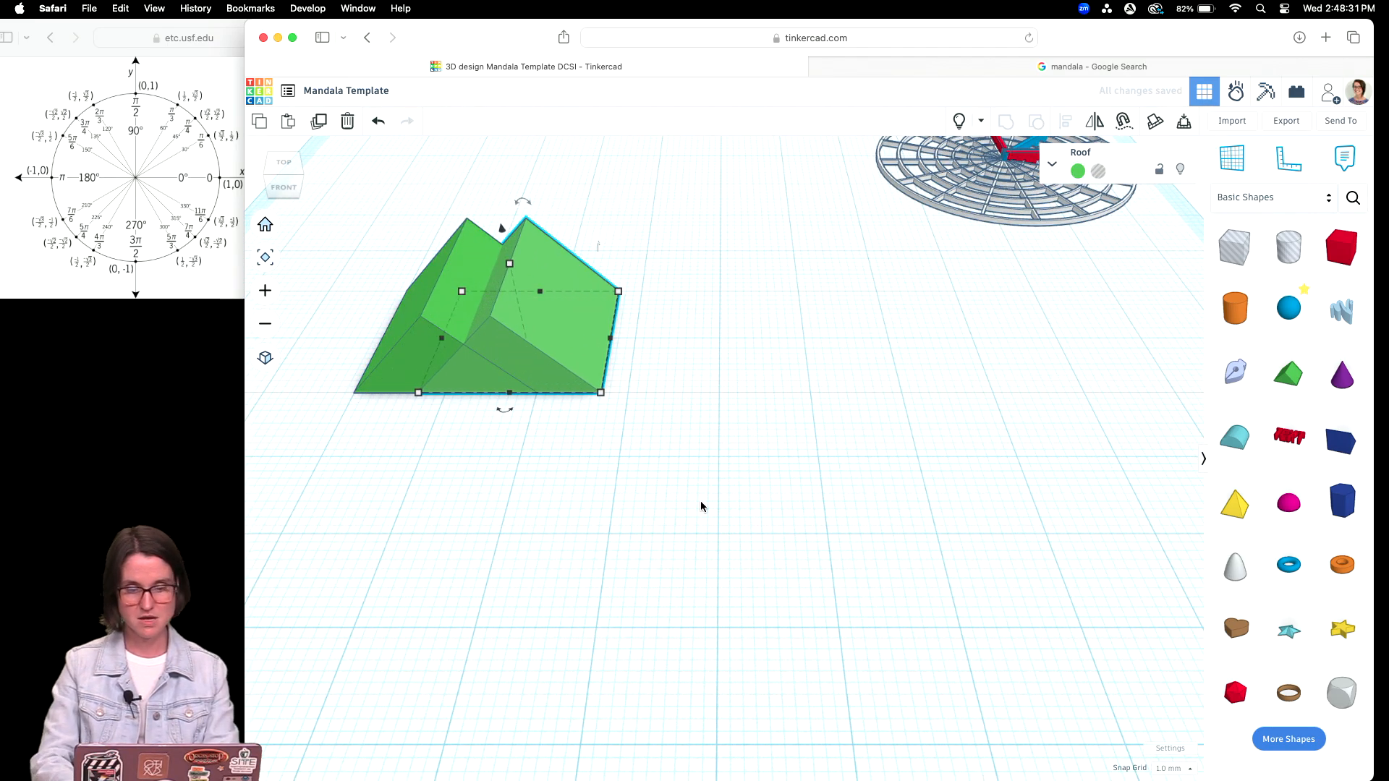
Rotate the shifted roof copy by 22.5° and repeat the duplication until the overlapping roofs close into a full ring
left_click_drag(508, 418, 465, 414)
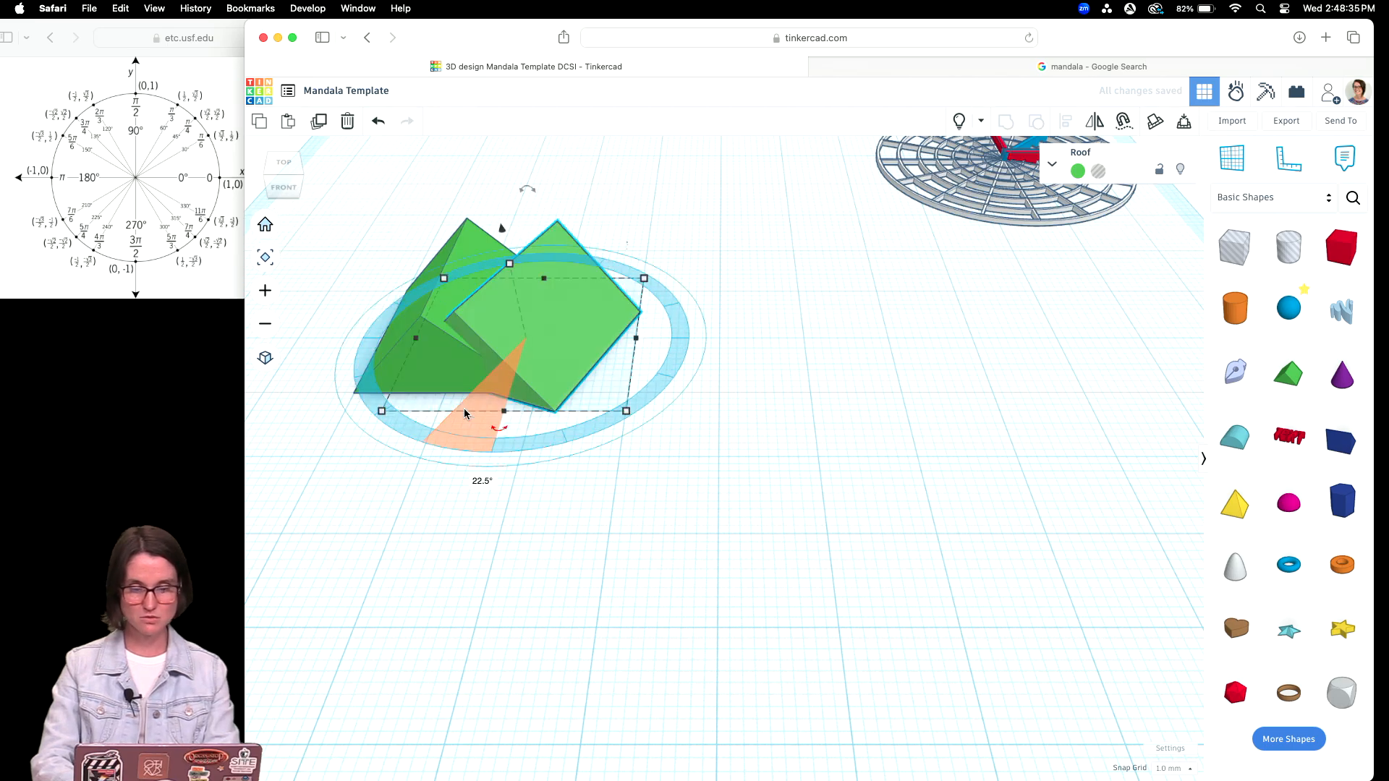
key("ctrl+d")
key("ctrl+d")
key("ctrl+d")
key("ctrl+d")
key("ctrl+d")
key("ctrl+d")
key("ctrl+d")
key("ctrl+d")
key("ctrl+d")
key("ctrl+d")
key("ctrl+d")
key("ctrl+d")
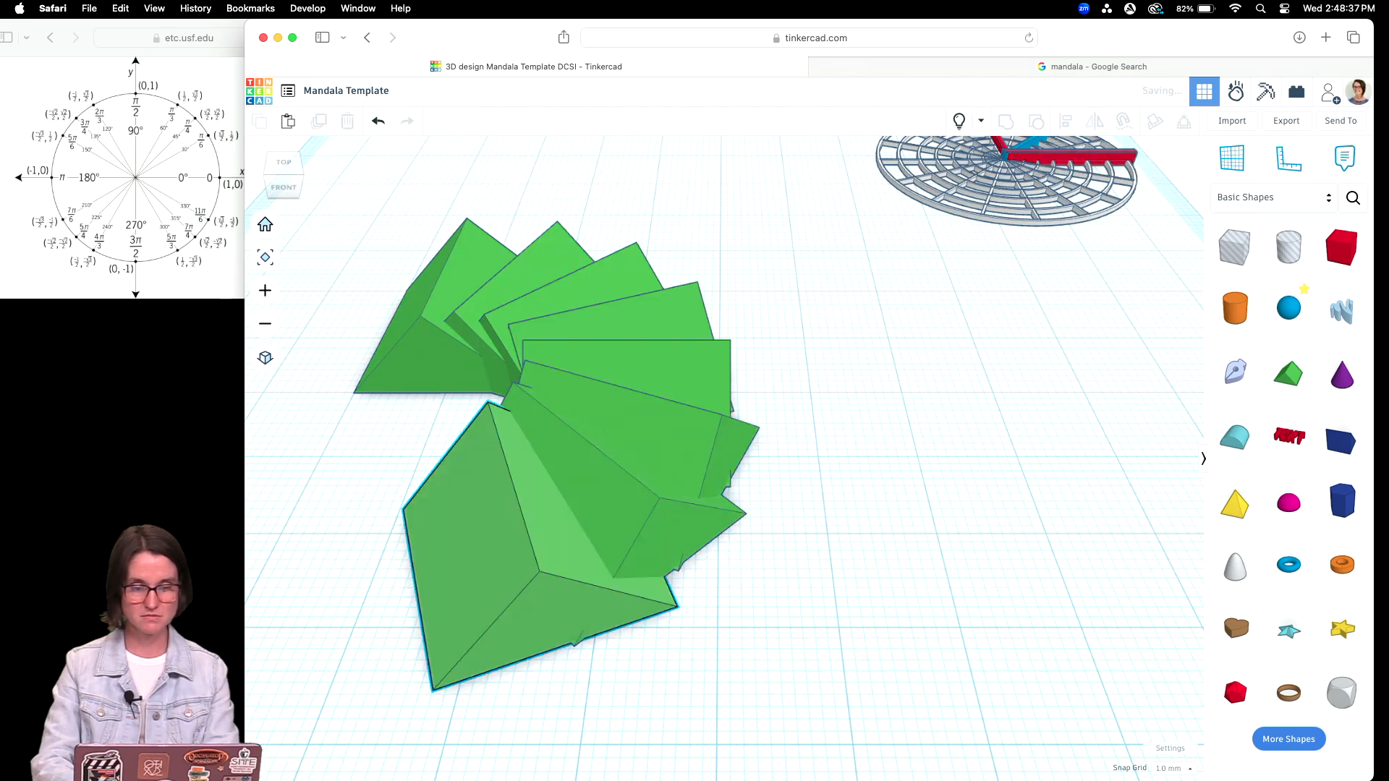
key("ctrl+d")
key("ctrl+d")
key("ctrl+d")
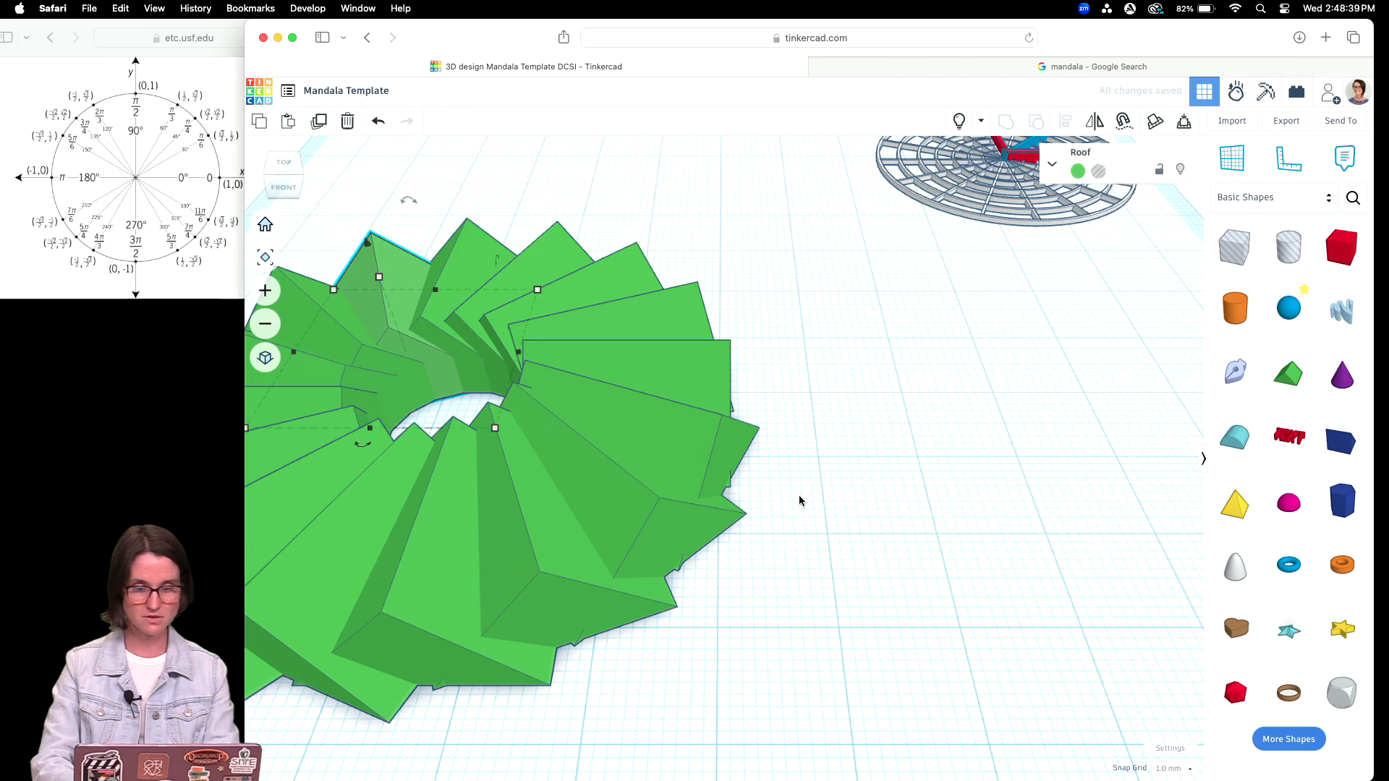
right_click_drag(839, 506, 852, 641)
scroll(852, 640, "down", 5)
scroll(852, 641, "up", 8)
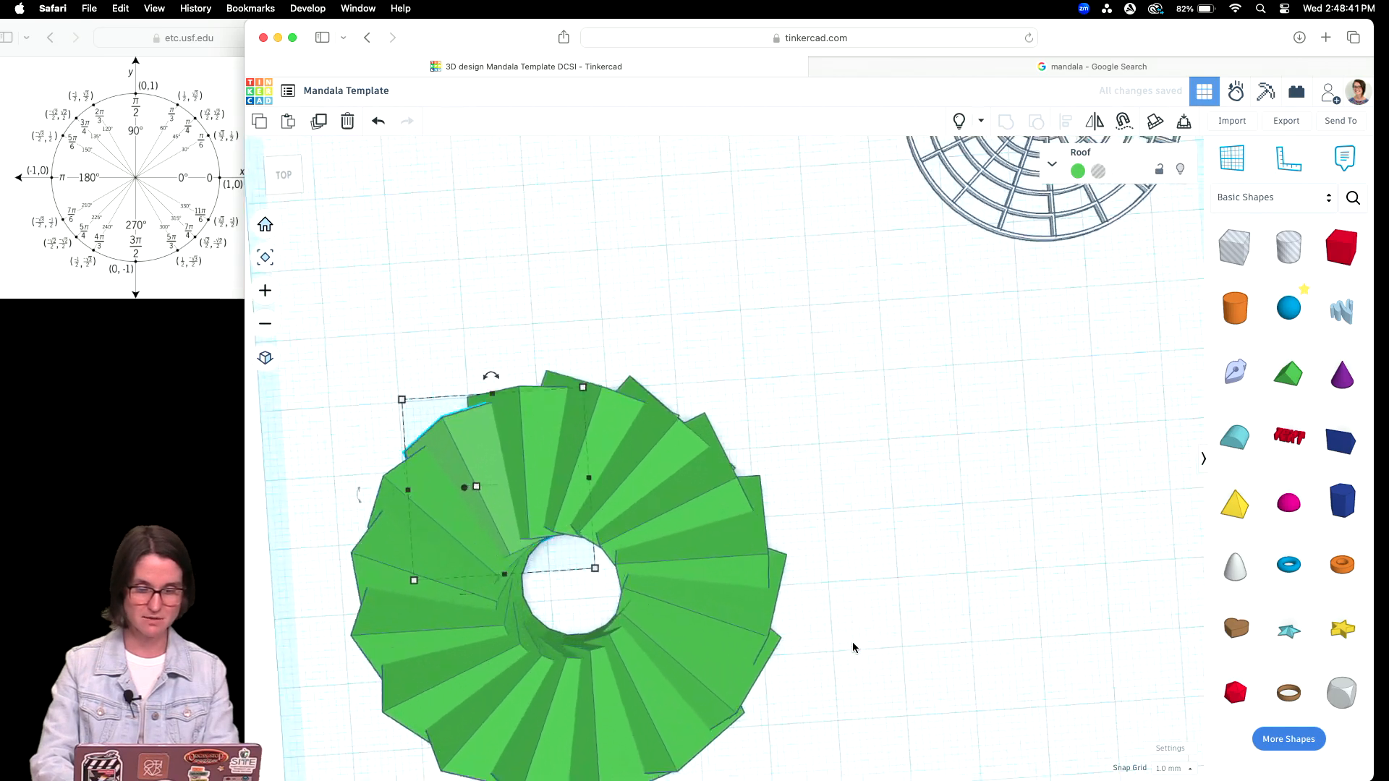
Undo the ring of duplicates back to the single original roof and select that roof
key("ctrl+z")
key("ctrl+z")
key("ctrl+z")
key("ctrl+z")
key("ctrl+z")
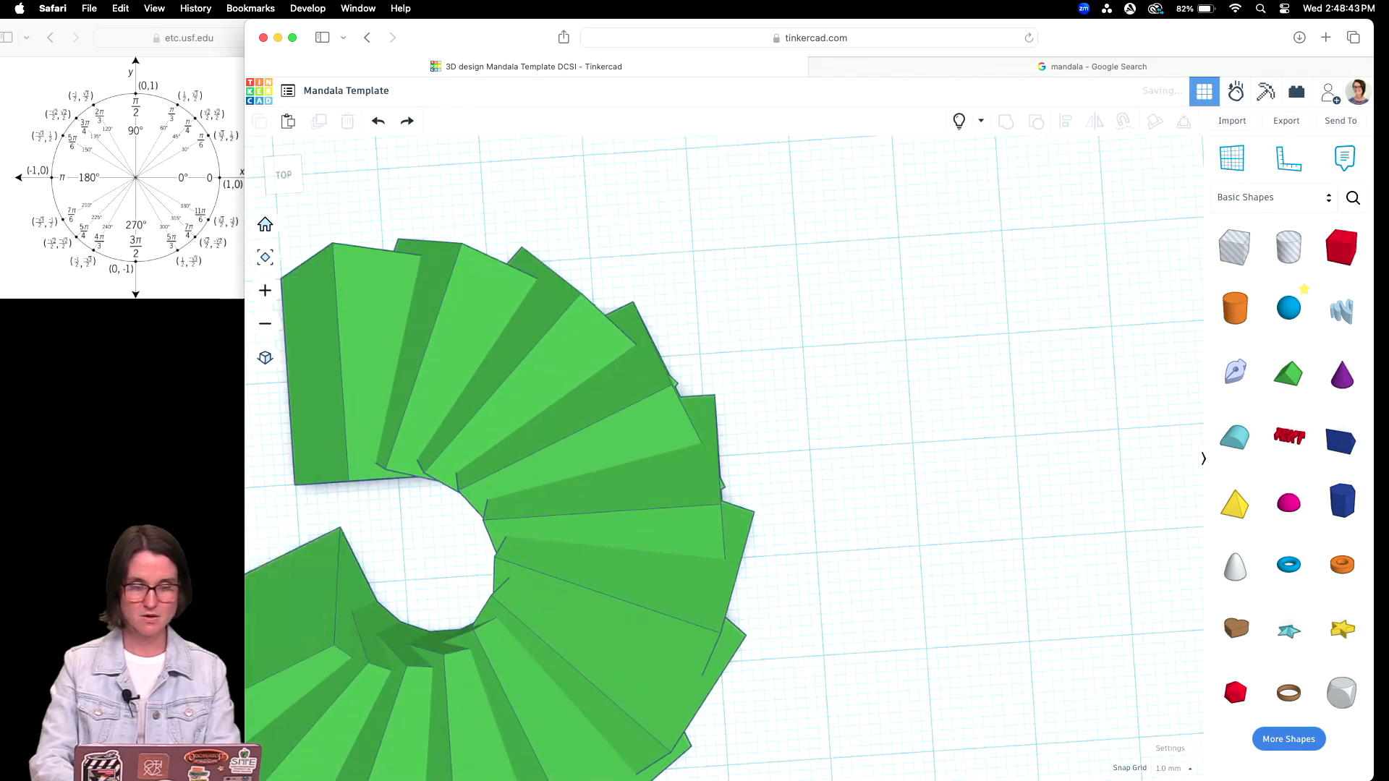
key("ctrl+z")
key("ctrl+z")
key("ctrl+z")
key("ctrl+z")
key("ctrl+z")
key("ctrl+z")
key("ctrl+z")
key("ctrl+z")
key("ctrl+z")
key("ctrl+z")
key("ctrl+z")
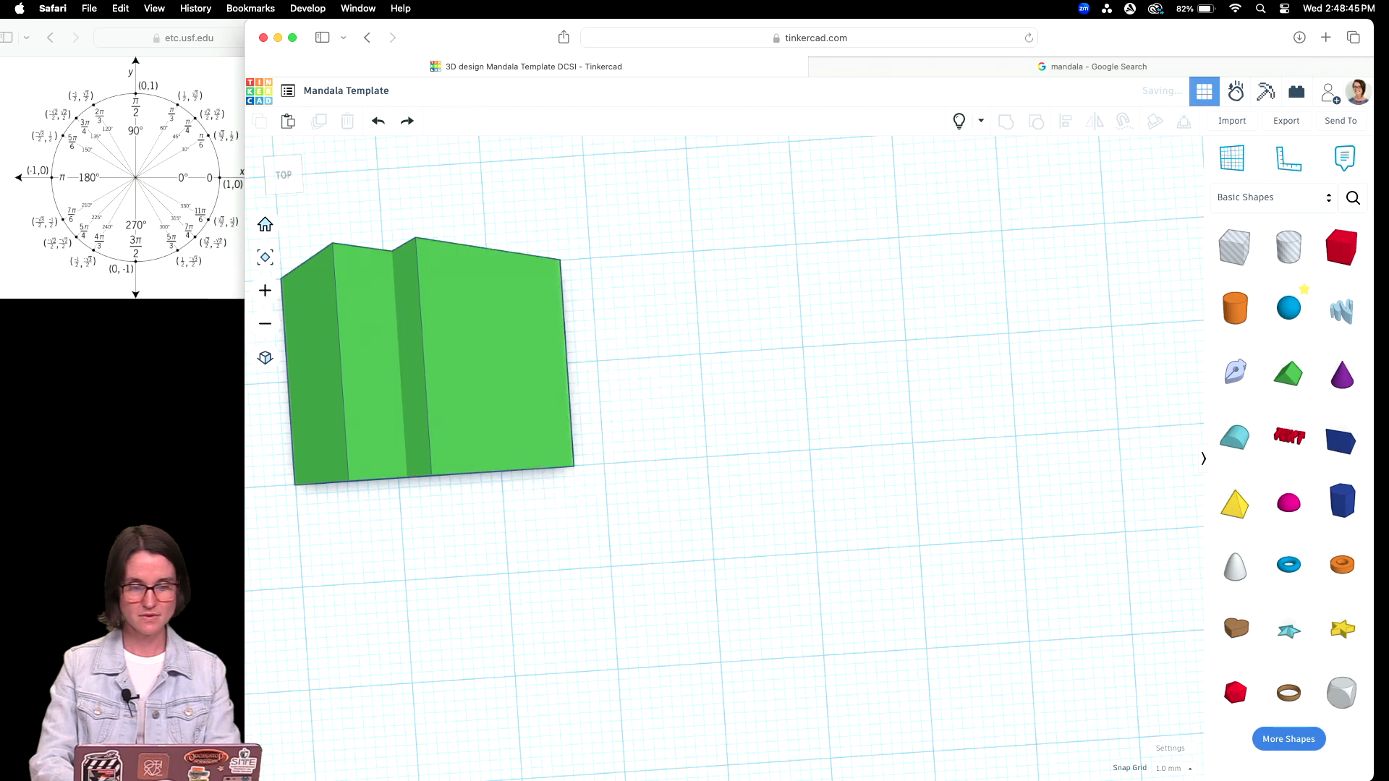
right_click_drag(570, 418, 618, 345)
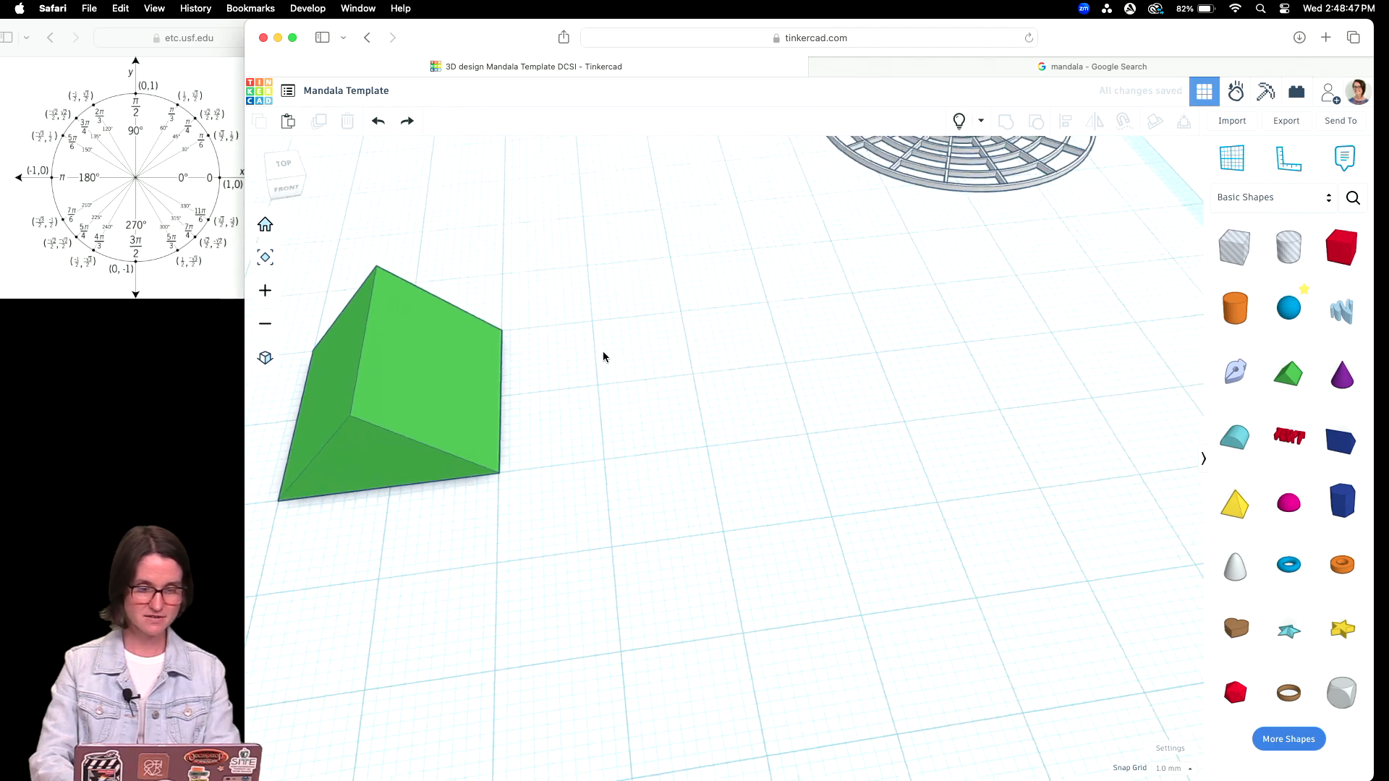
left_click(403, 380)
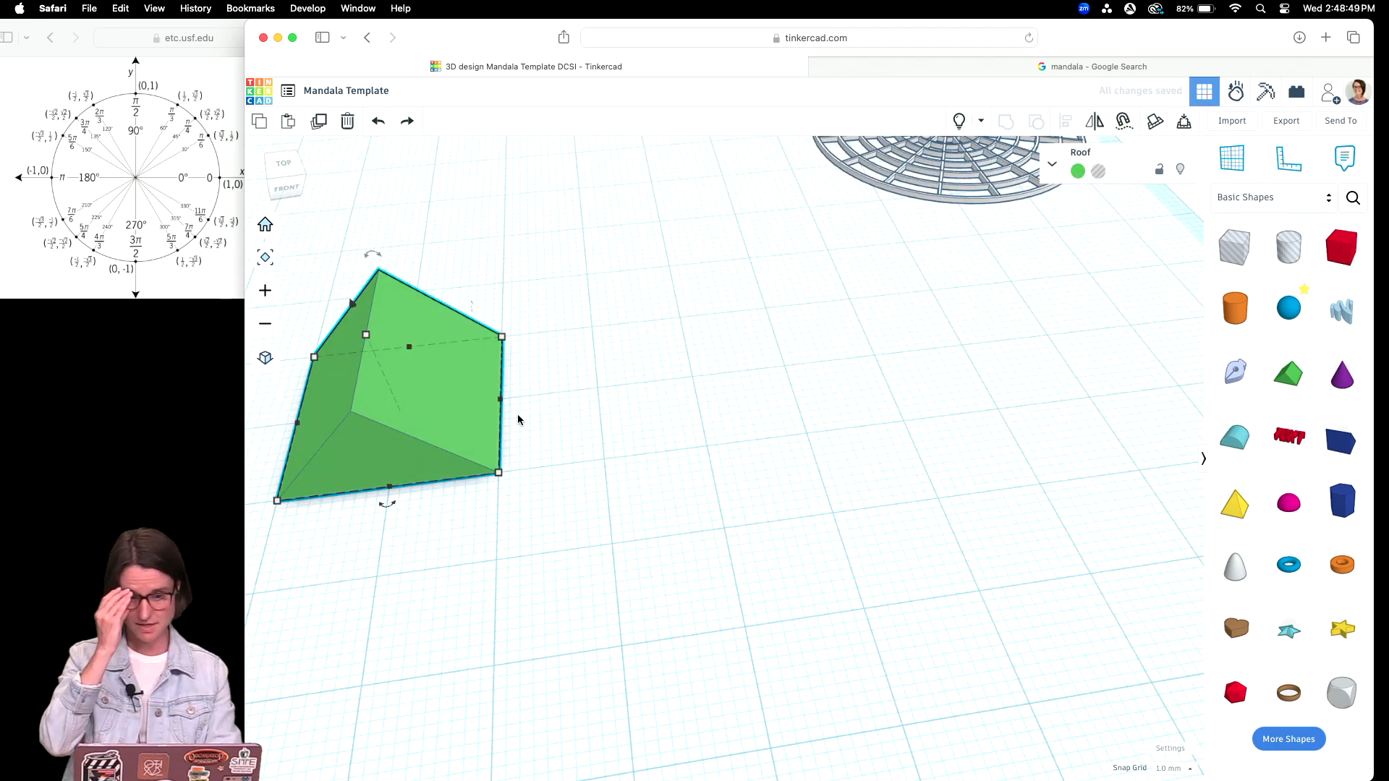
Place a duplicate of the roof edge to edge beside the original and rotate the copy by 22.5°
left_click(453, 400)
left_click_drag(352, 302, 467, 290, "alt")
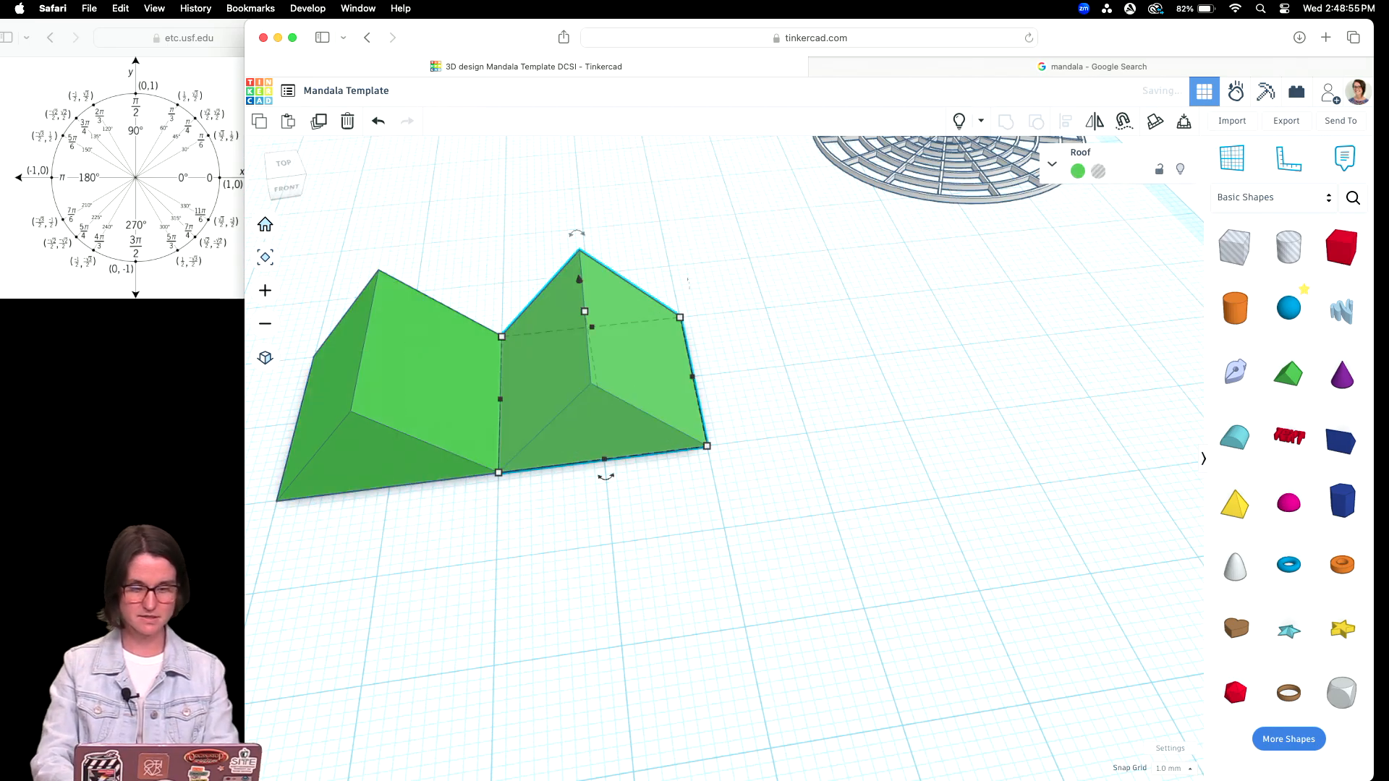
left_click_drag(609, 475, 553, 479)
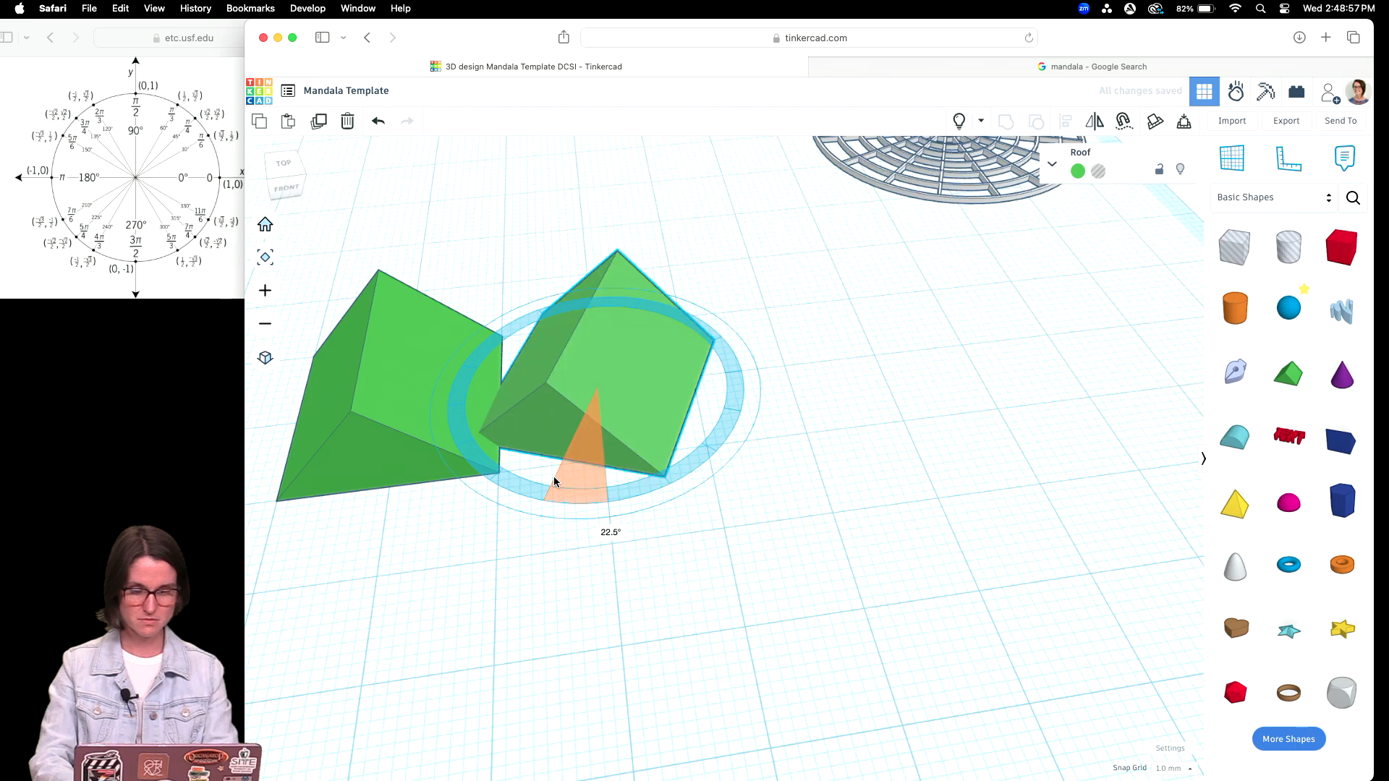
Repeat the duplication of the adjoining rotated roof until the copies form a wide, open ring
key("super+d")
key("super+d")
key("super+d")
key("super+d")
key("super+d")
scroll(775, 487, "down", 10)
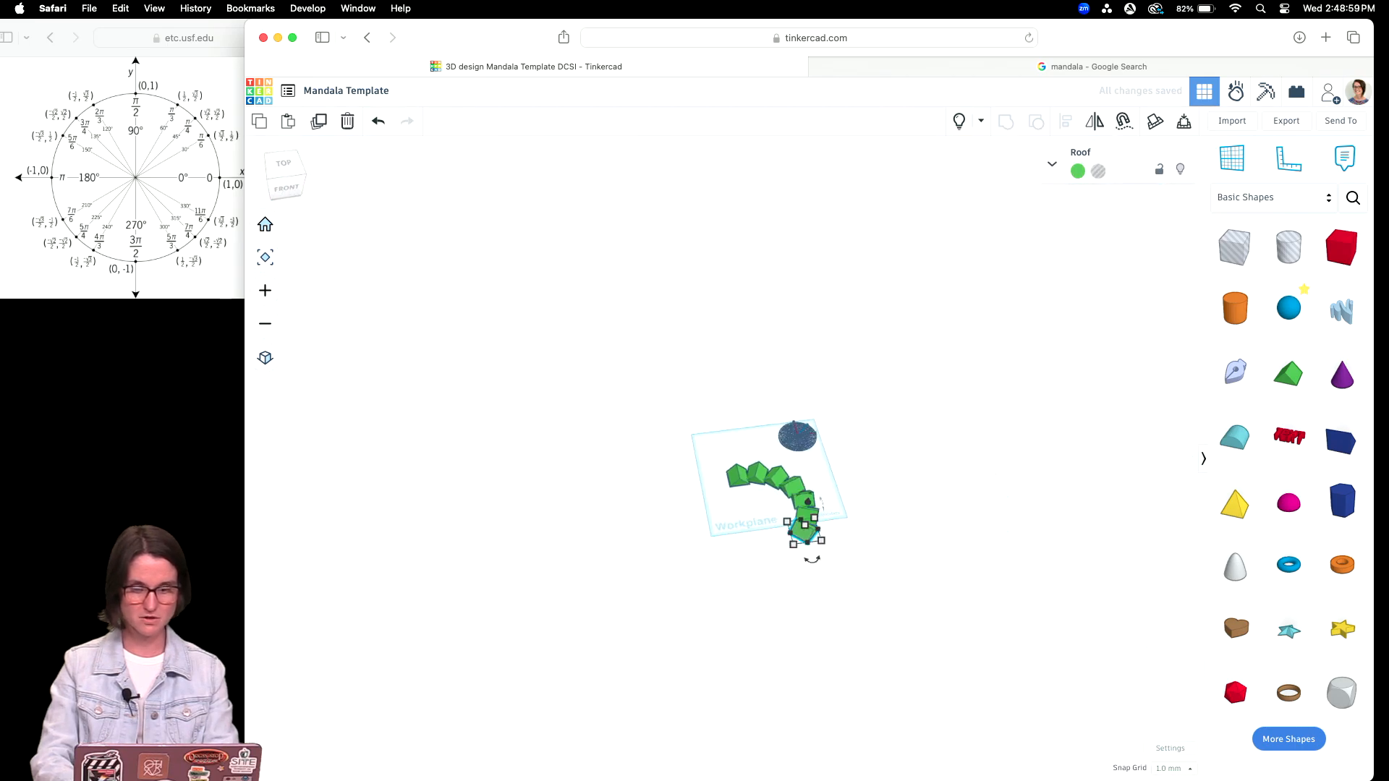
key("super+d")
key("super+d")
key("super+d")
key("super+d")
key("super+d")
key("super+d")
key("super+d")
key("super+d")
key("super+d")
key("super+d")
key("super+d")
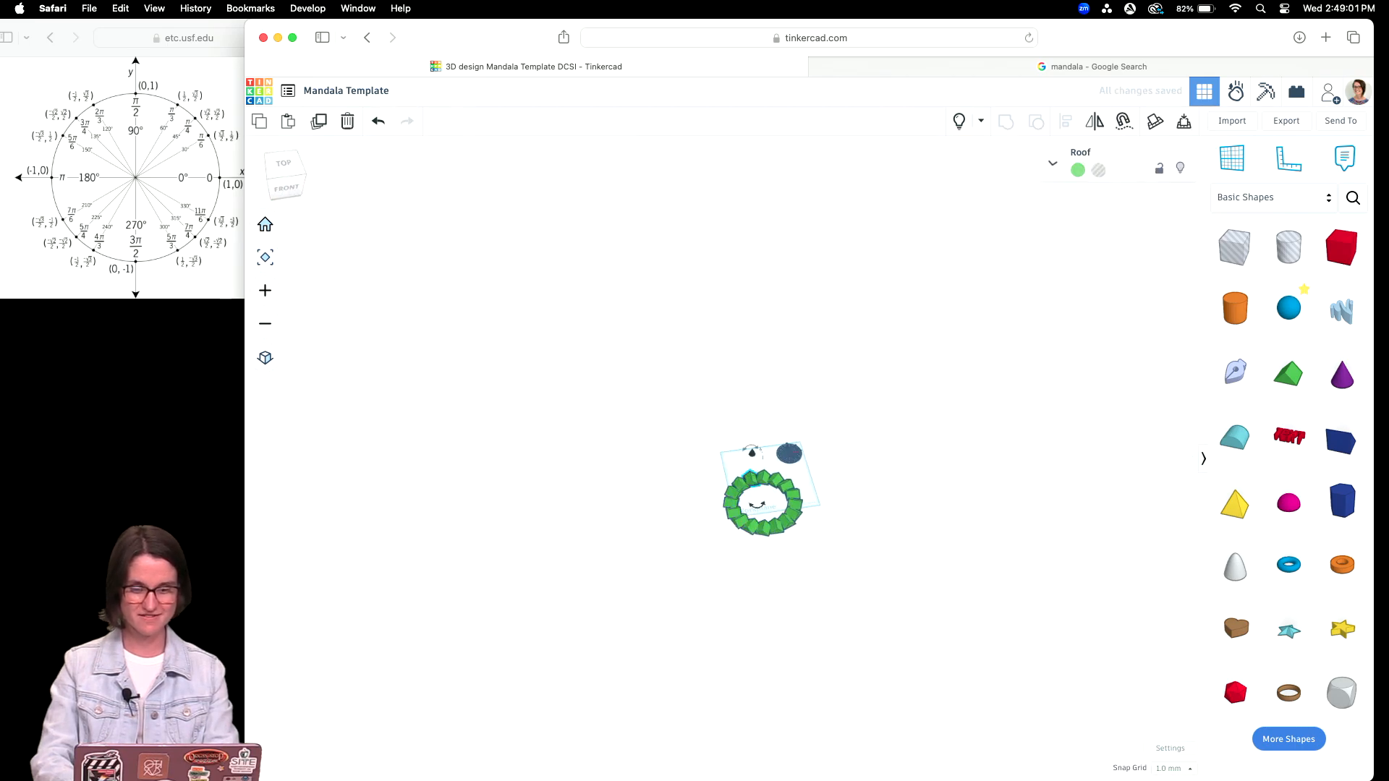
scroll(811, 522, "up", 10)
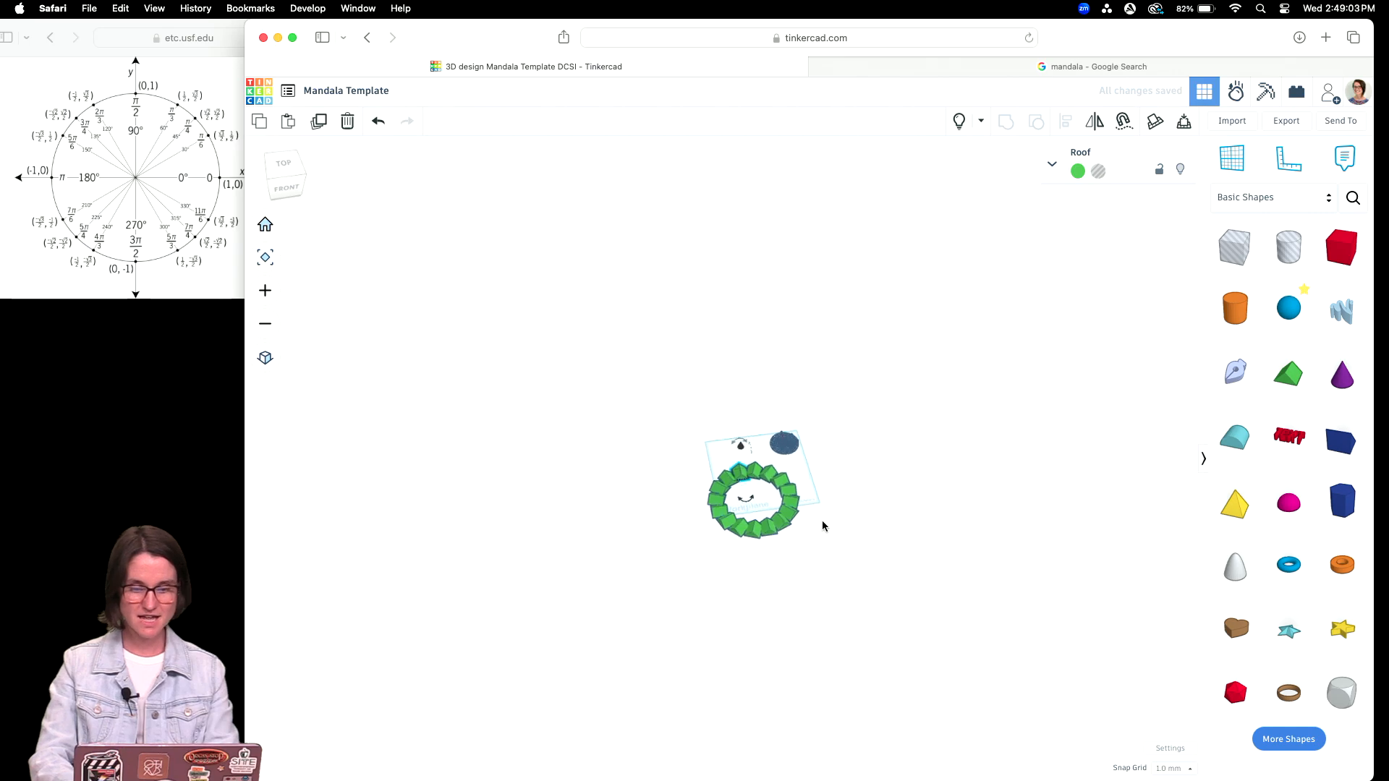
Delete every roof of the wide ring while keeping the mandala template
left_click_drag(513, 400, 813, 607)
key("Delete")
right_click_drag(741, 405, 639, 512)
scroll(639, 499, "up", 3)
scroll(639, 497, "up", 2)
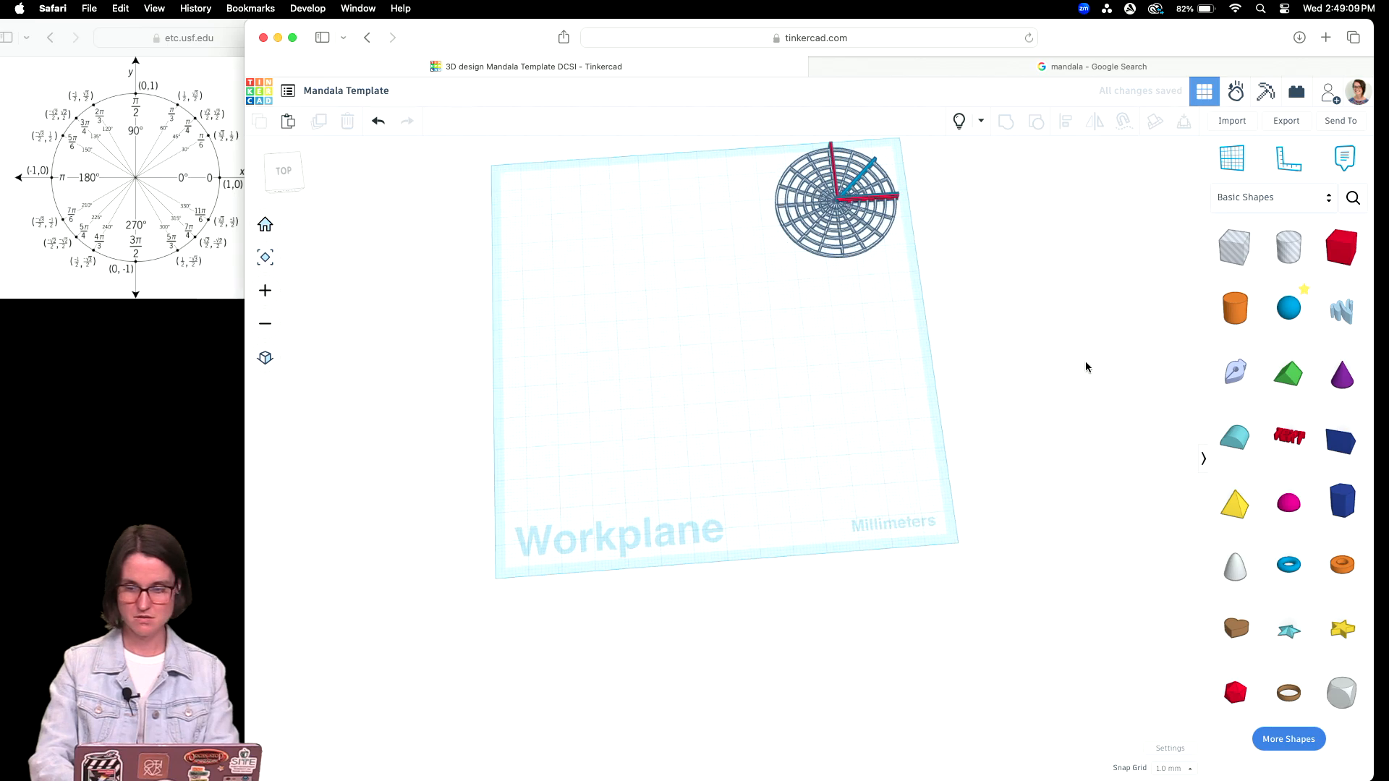
Place a new Roof shape in the upper-left area of the workplane
left_click_drag(1288, 372, 635, 324)
scroll(652, 398, "up", 5)
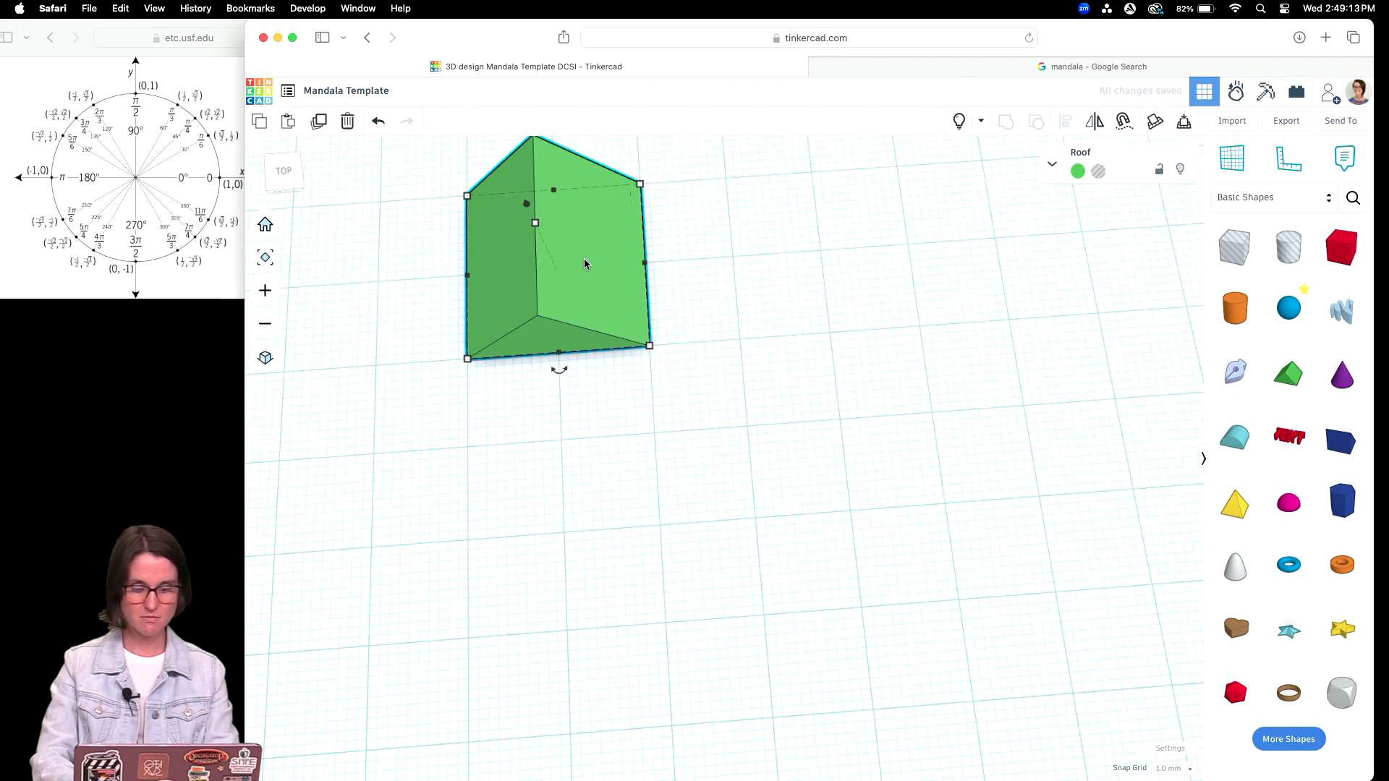
scroll(790, 308, "down", 3)
scroll(790, 307, "up", 2)
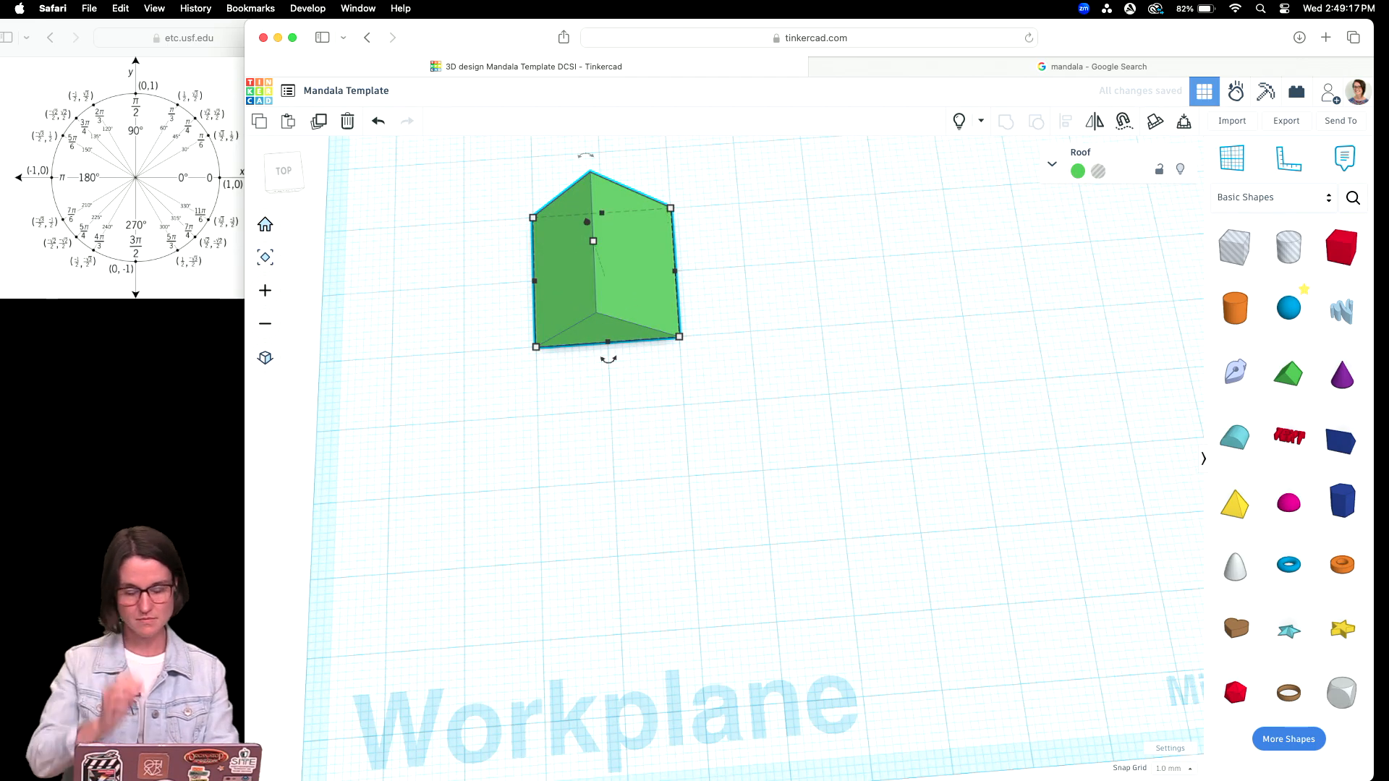
Make a duplicate of the new roof, rotated counterclockwise and shifted about 12 mm to the right of the original
left_click_drag(614, 360, 610, 362)
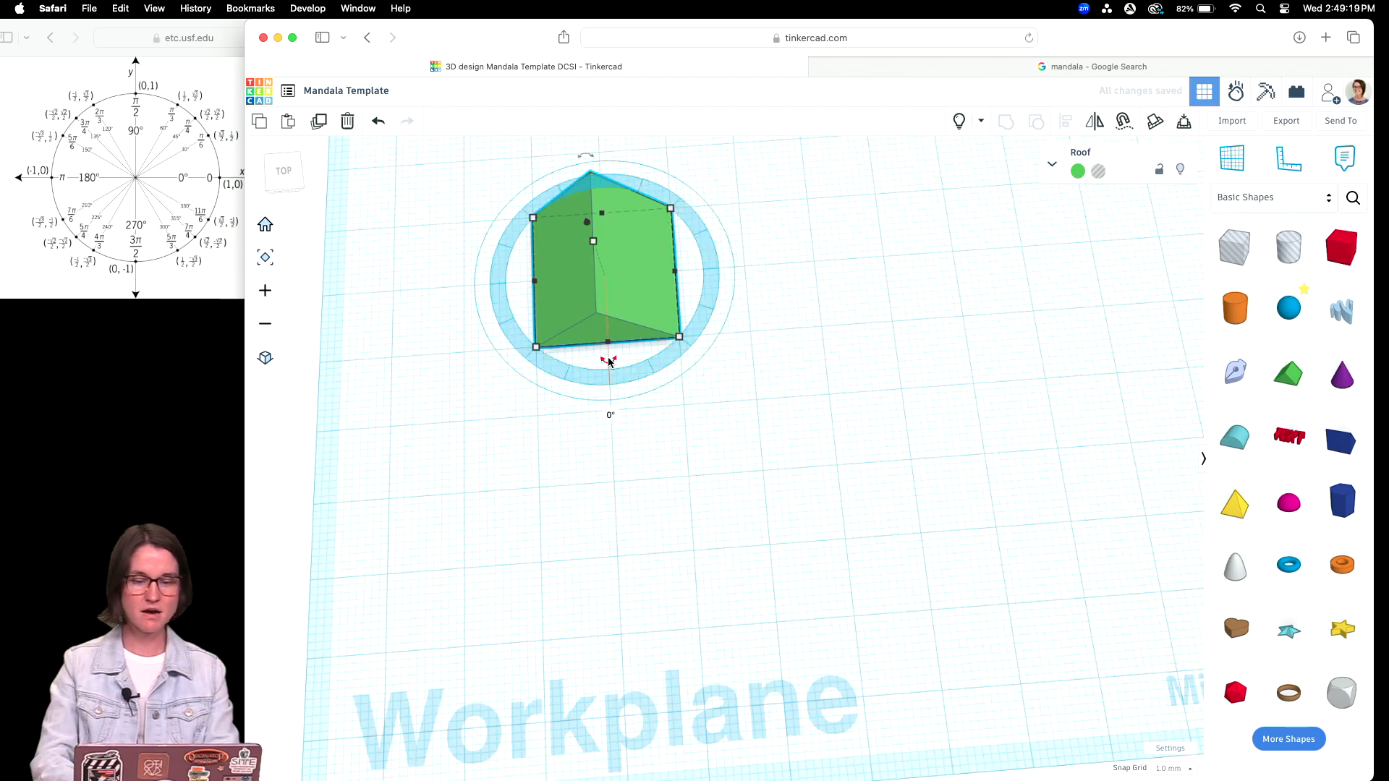
left_click_drag(609, 363, 646, 354)
key("Right")
key("Right")
key("Right")
key("Right")
key("Right")
key("Right")
key("Right")
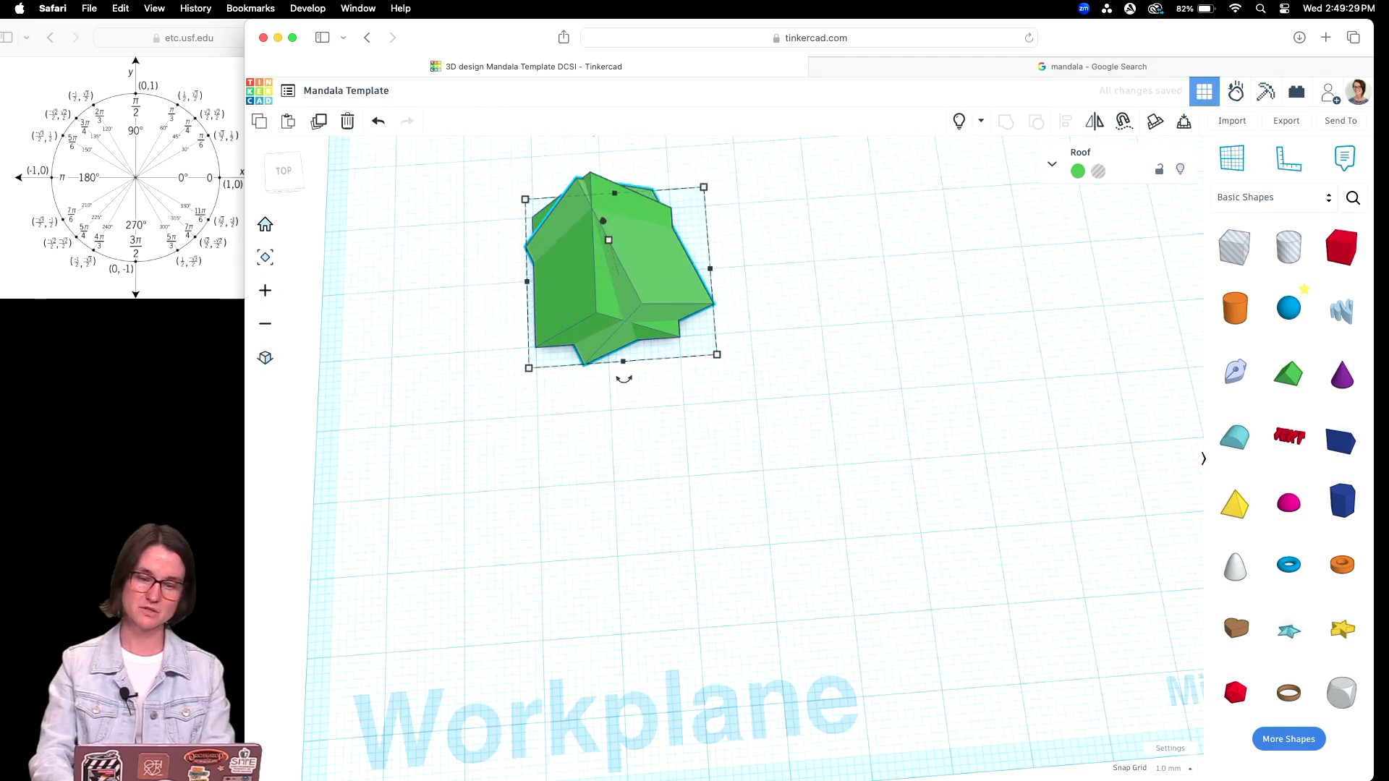
key("Right")
key("Right")
key("Right")
key("Right")
key("Right")
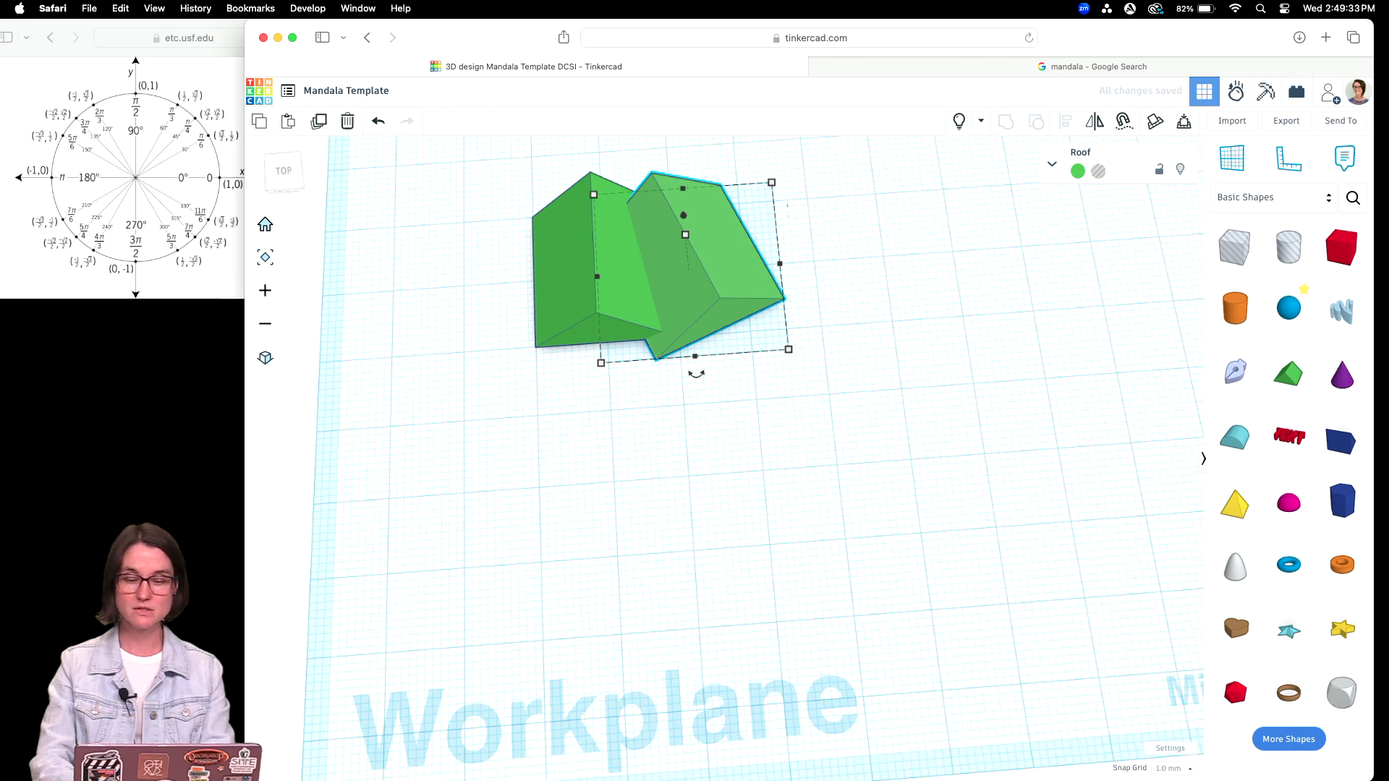
Repeat the duplication of the counterclockwise-rotated roof until the overlapping copies close into a ring with an open centre
scroll(804, 445, "down", 3)
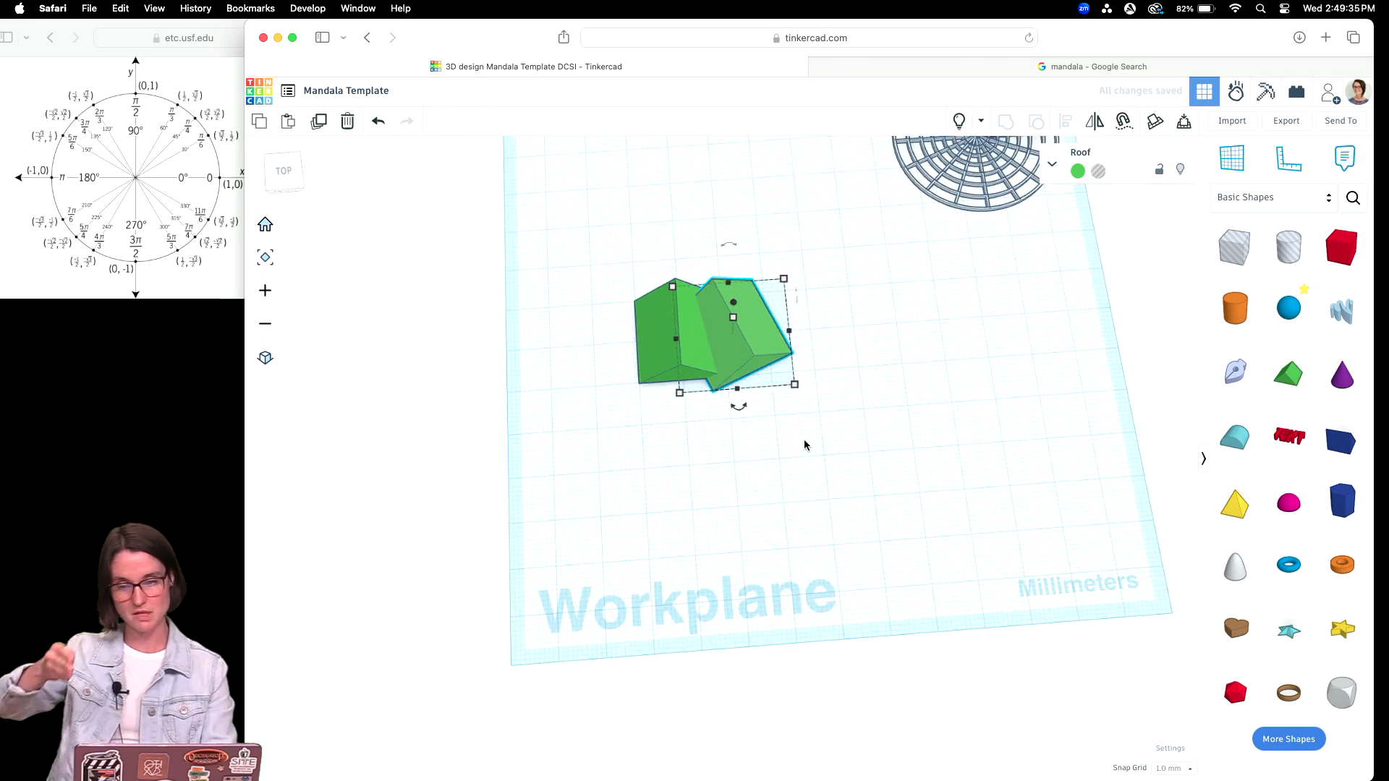
key("super+d")
key("super+d")
key("super+d")
key("super+d")
key("super+d")
key("super+d")
key("super+d")
key("super+d")
key("super+d")
key("super+d")
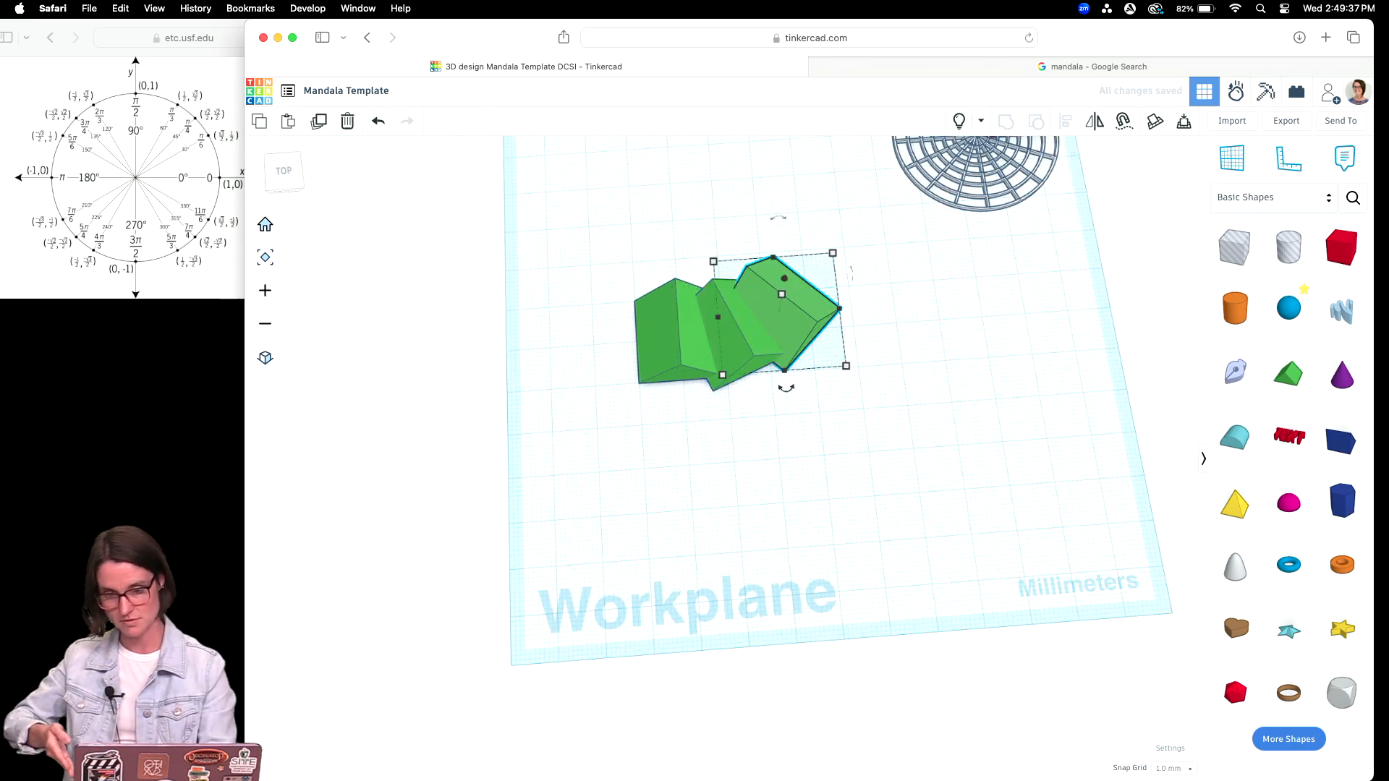
key("super+d")
key("super+d")
key("super+d")
key("super+d")
key("super+d")
key("super+d")
key("super+d")
key("super+d")
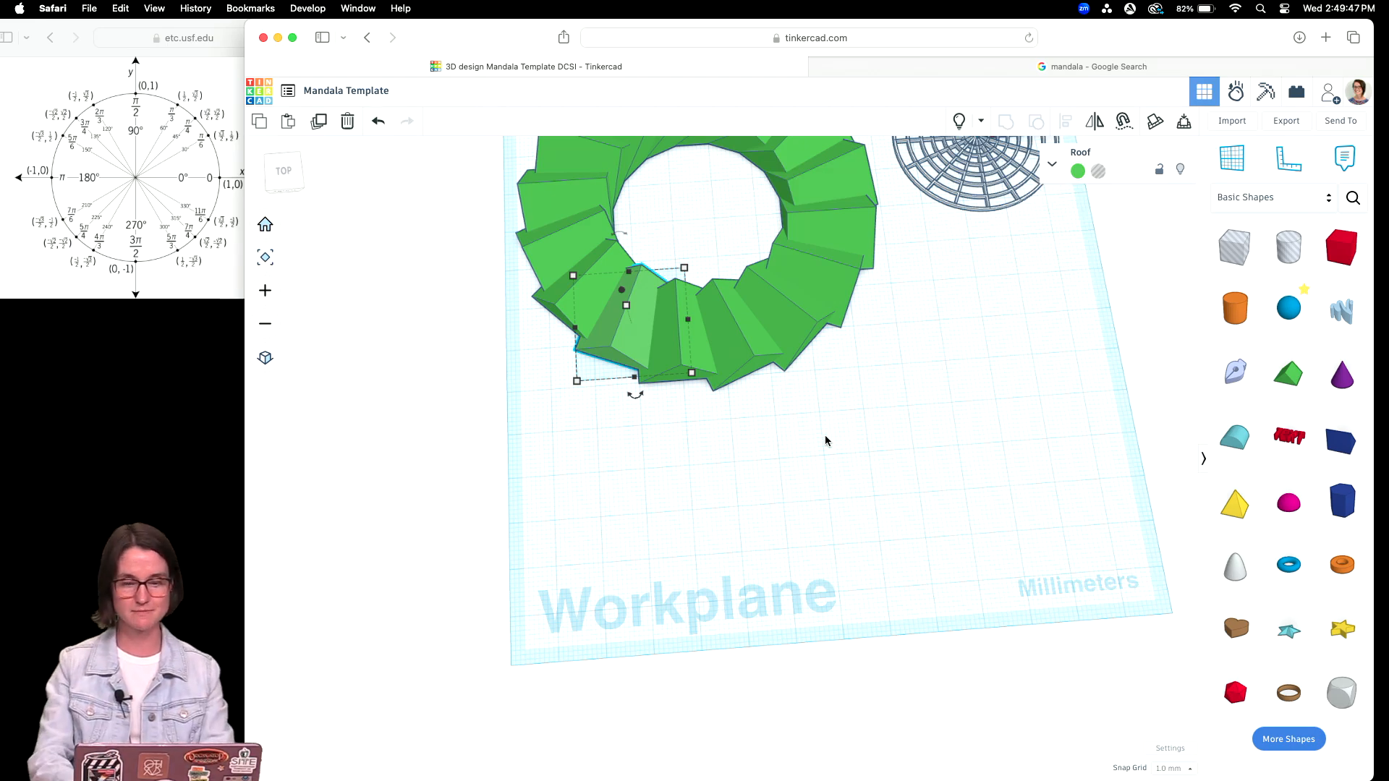
Delete the complete ring of counterclockwise-rotated roofs
scroll(825, 440, "down", 5)
left_click_drag(586, 172, 842, 427)
key("Delete")
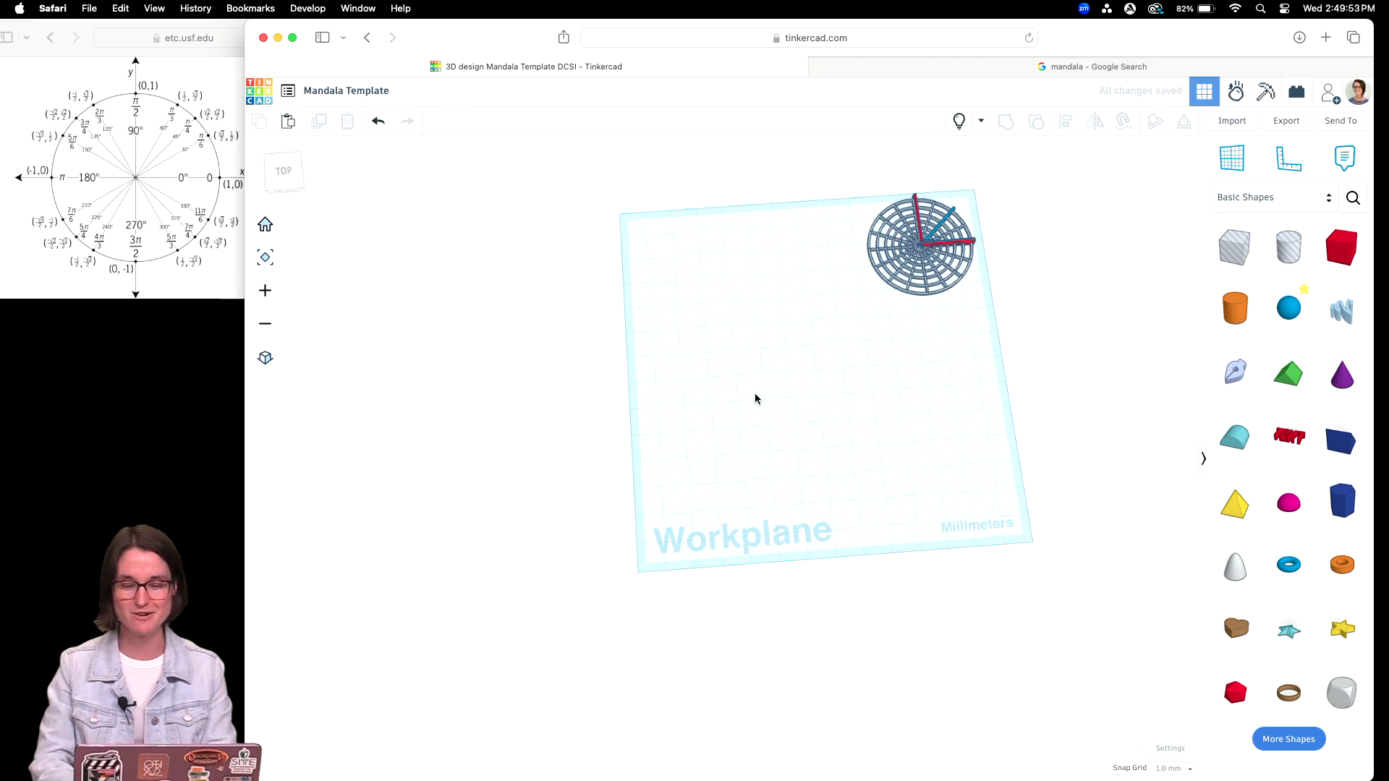
Place overlapping Roof, pink Half Sphere and Tube shapes on the workplane and scale the three together to 11.76 × 19 mm
scroll(778, 391, "up", 5)
left_click_drag(1288, 374, 672, 260)
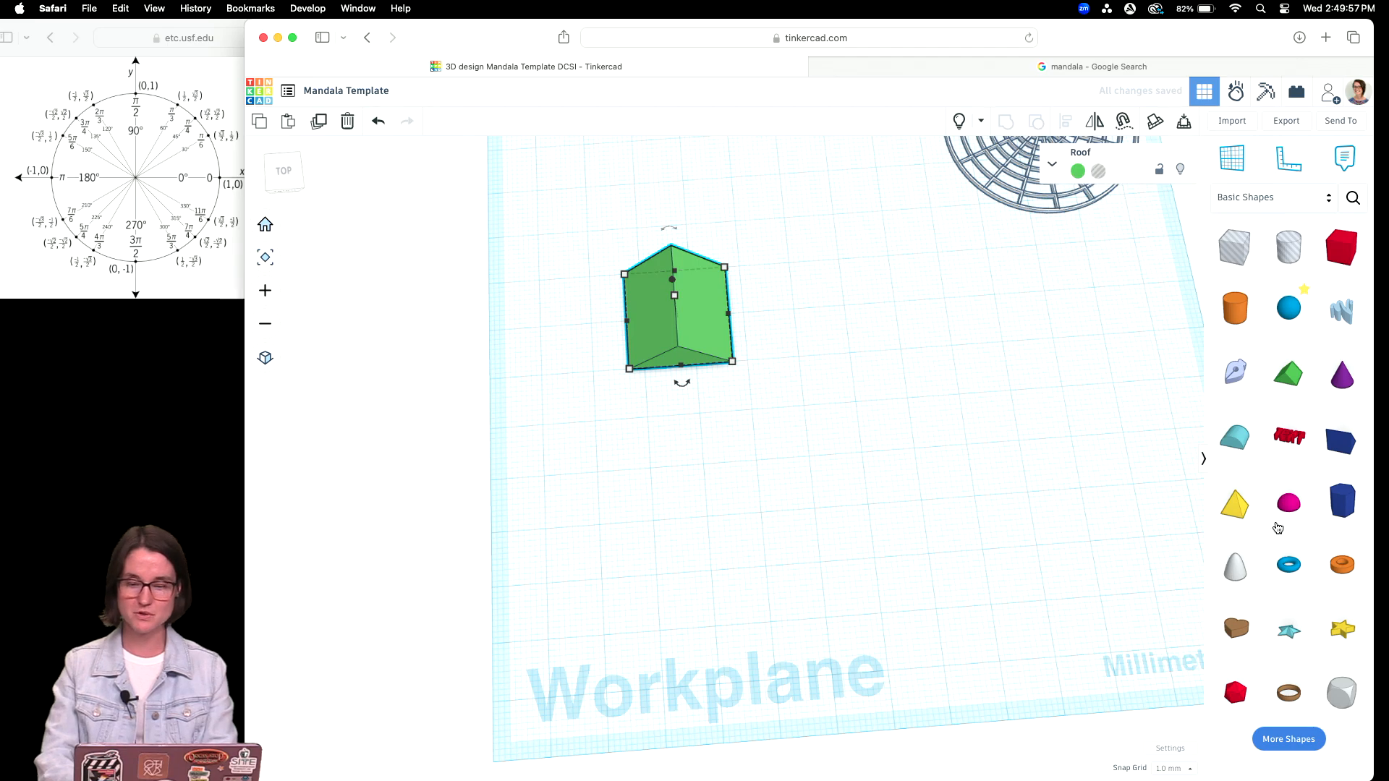
left_click_drag(1292, 513, 712, 368)
left_click_drag(1342, 564, 683, 426)
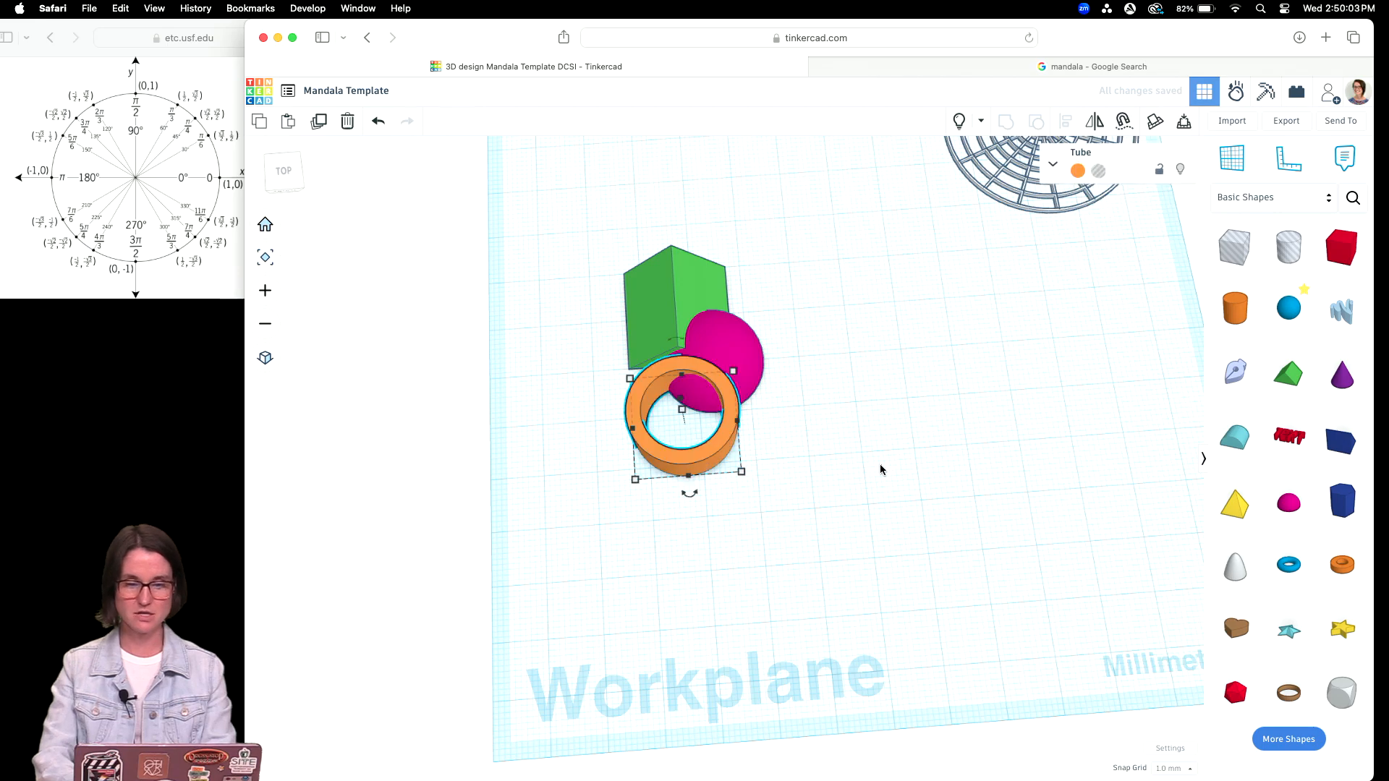
left_click_drag(578, 219, 689, 359)
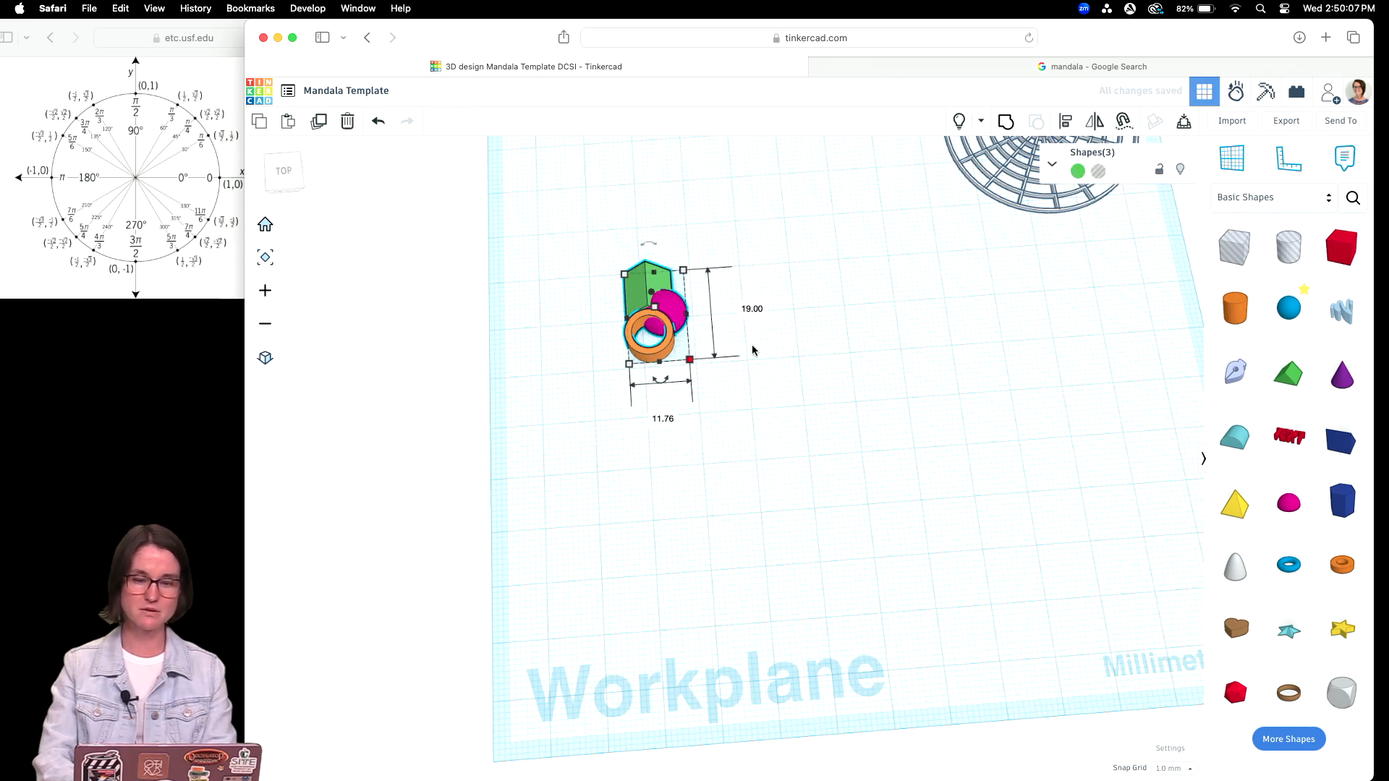
scroll(720, 319, "up", 3)
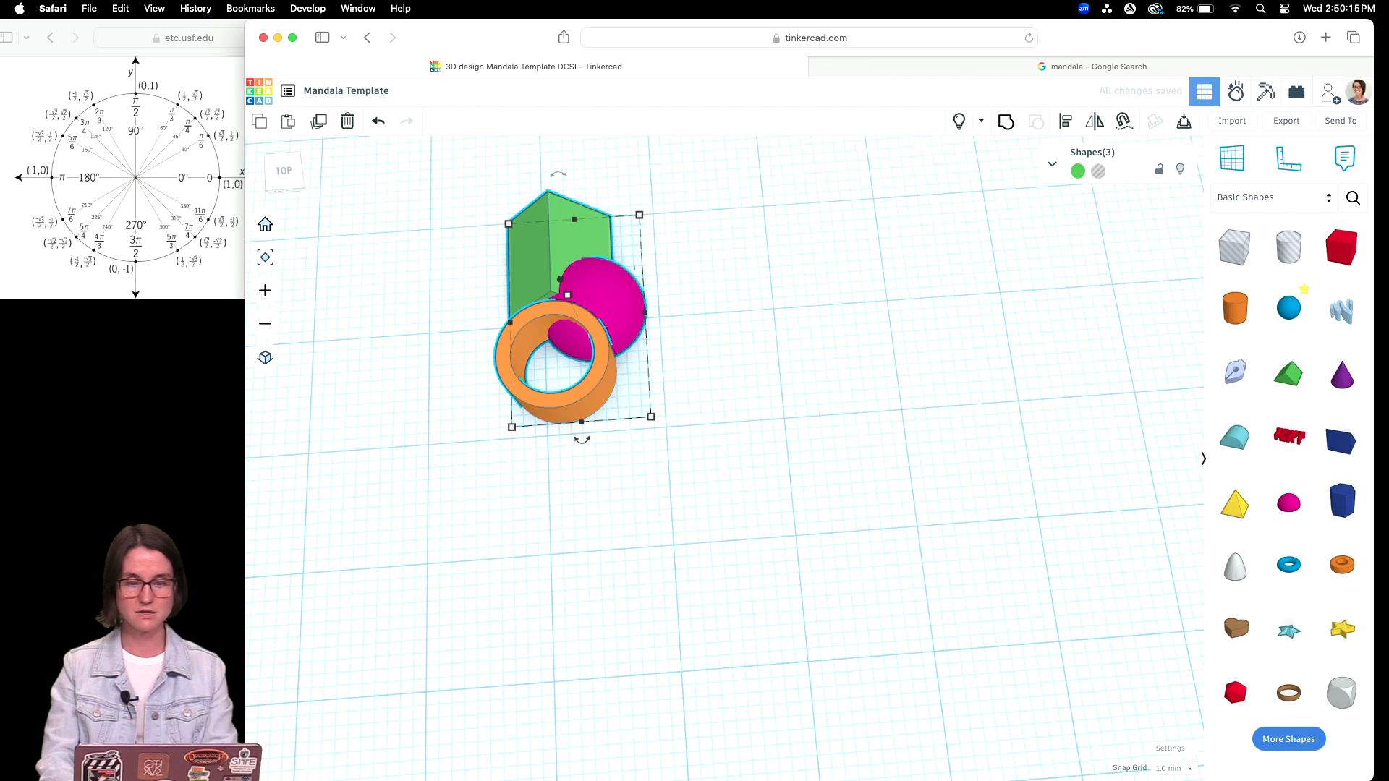
Duplicate the three selected shapes, shift the copy a few millimetres to the right and rotate it by -22.5°
key("super+d")
key("Right")
key("Right")
key("Right")
key("Right")
key("Right")
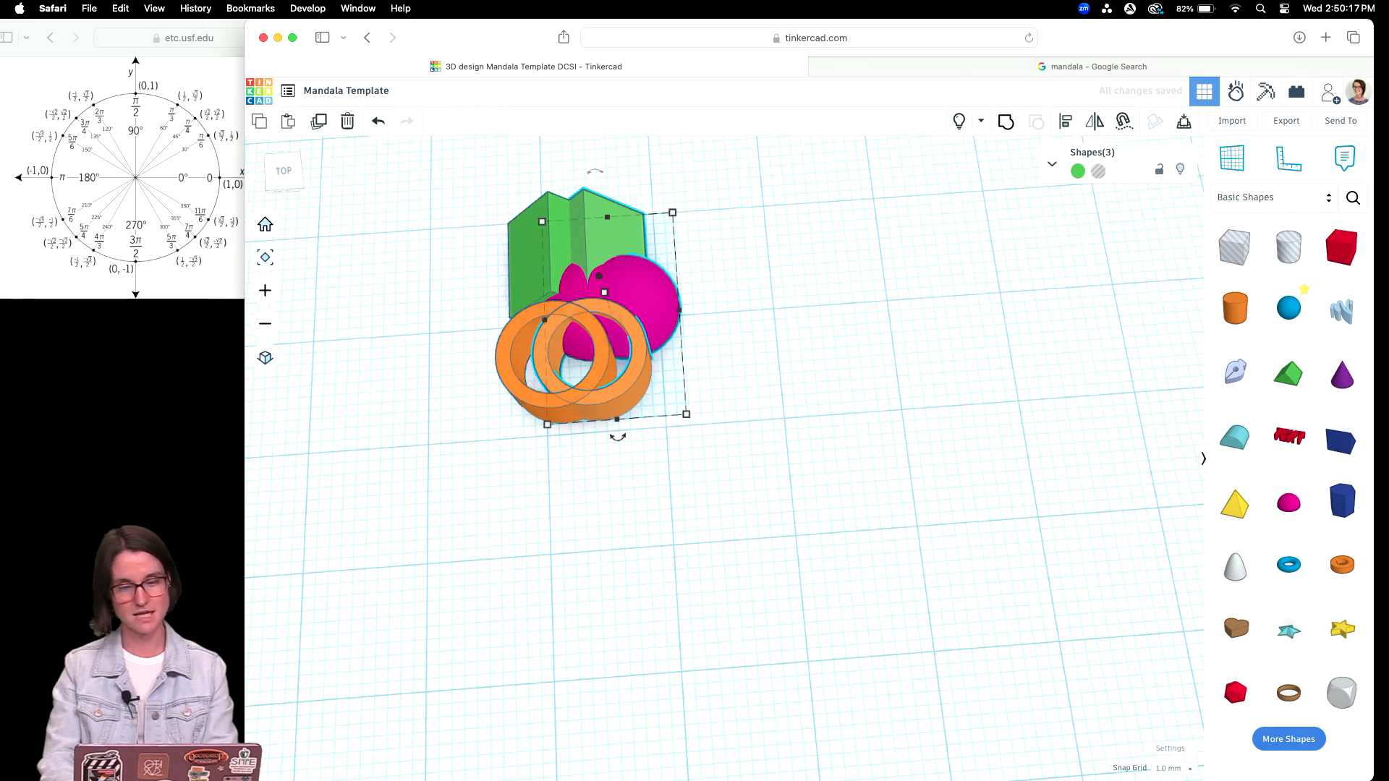
left_click_drag(629, 434, 674, 423)
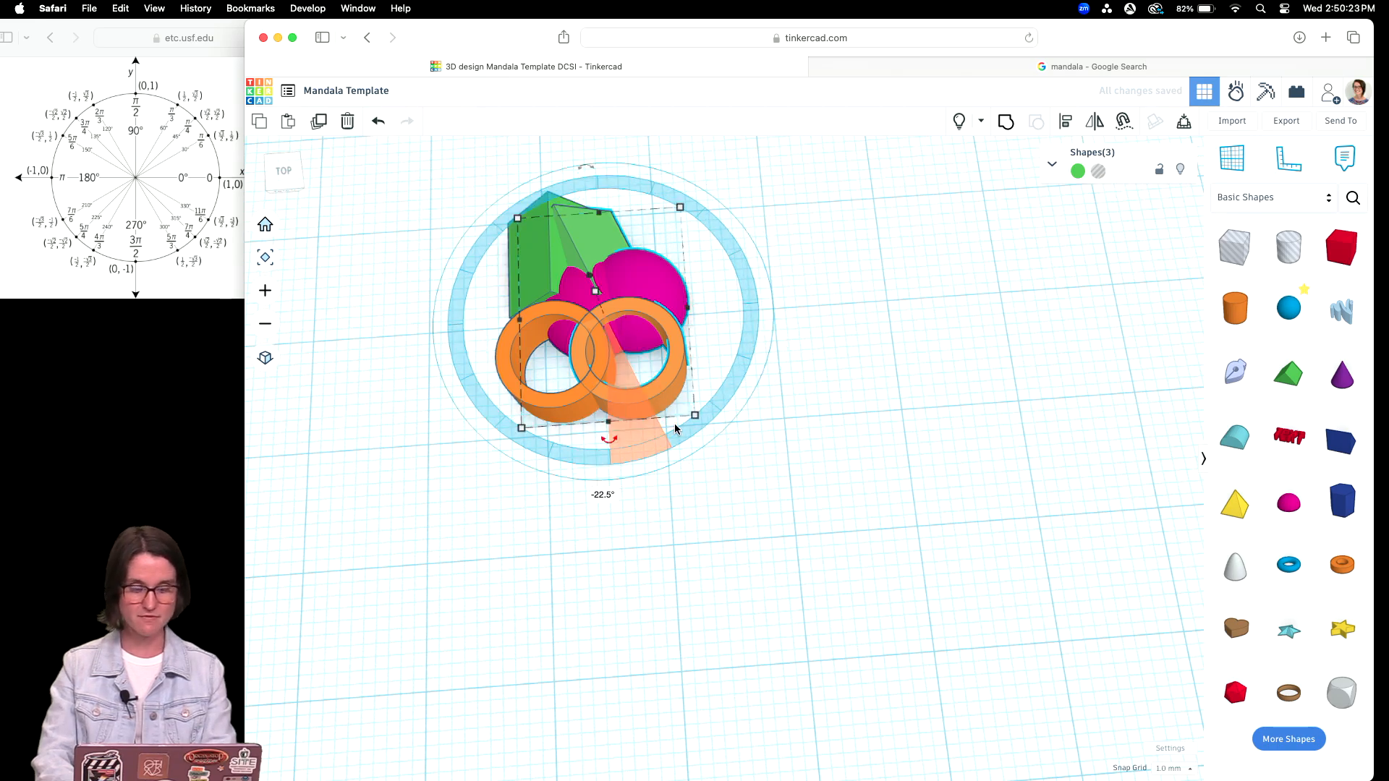
Repeat the duplication of the rotated three-shape set until the copies form a complete circular mandala
key("super+d")
key("super+d")
key("super+d")
key("super+d")
key("super+d")
key("super+d")
key("super+d")
key("super+d")
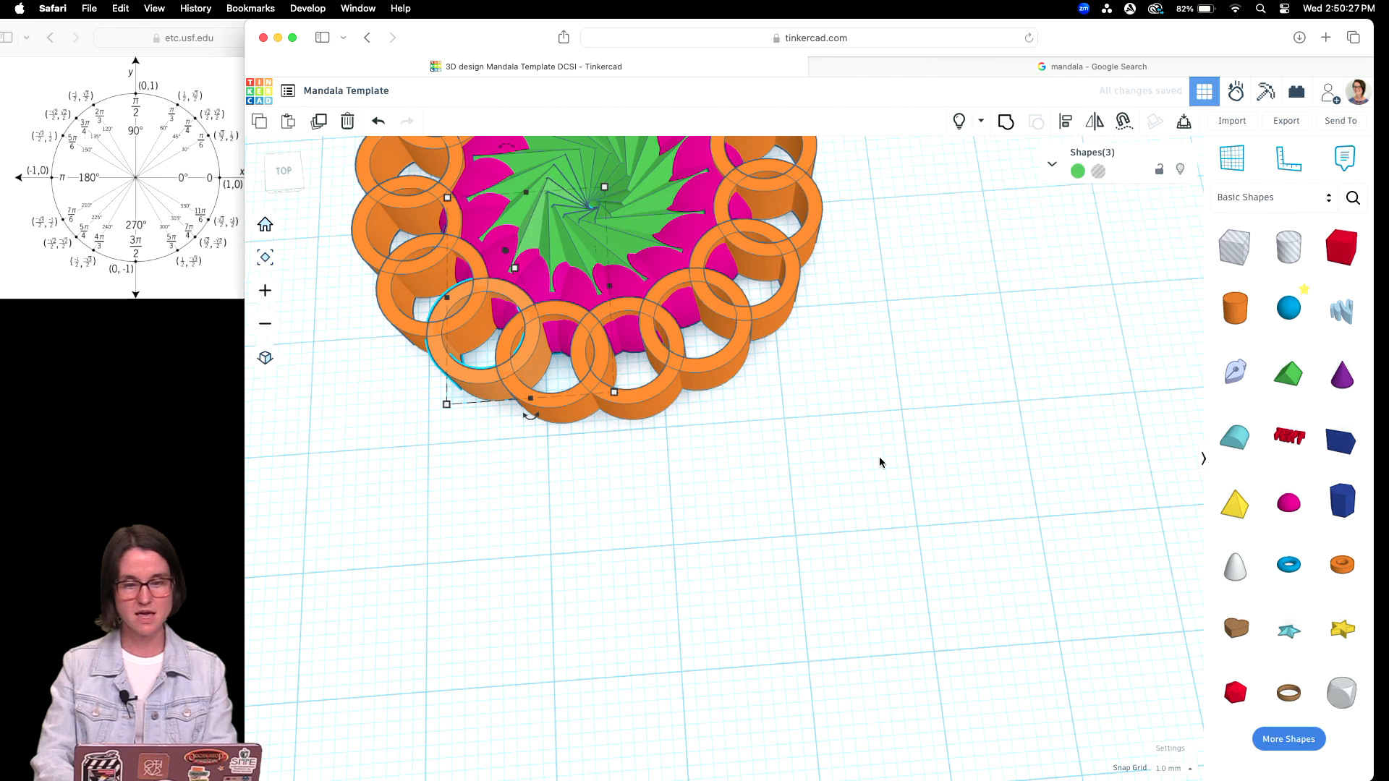
scroll(879, 457, "down", 3)
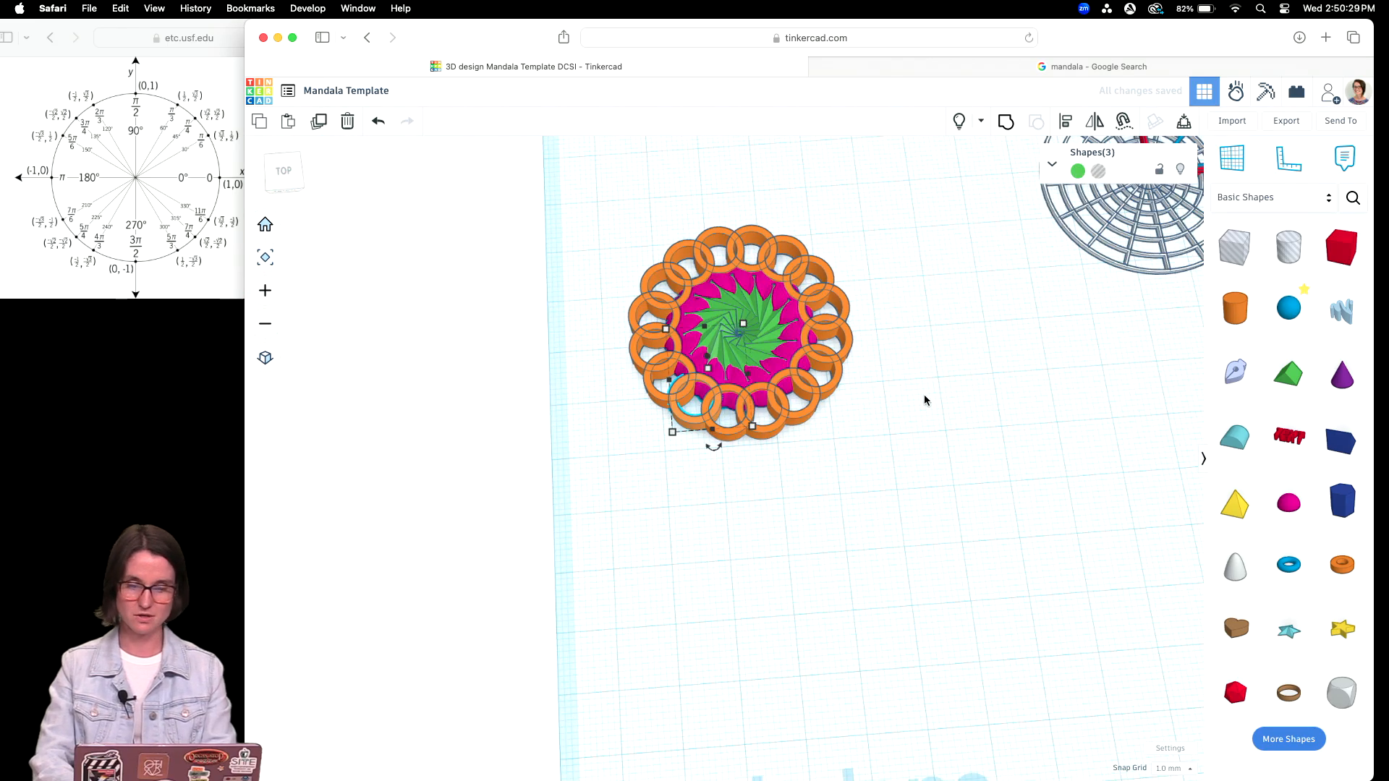
right_click_drag(903, 376, 891, 463)
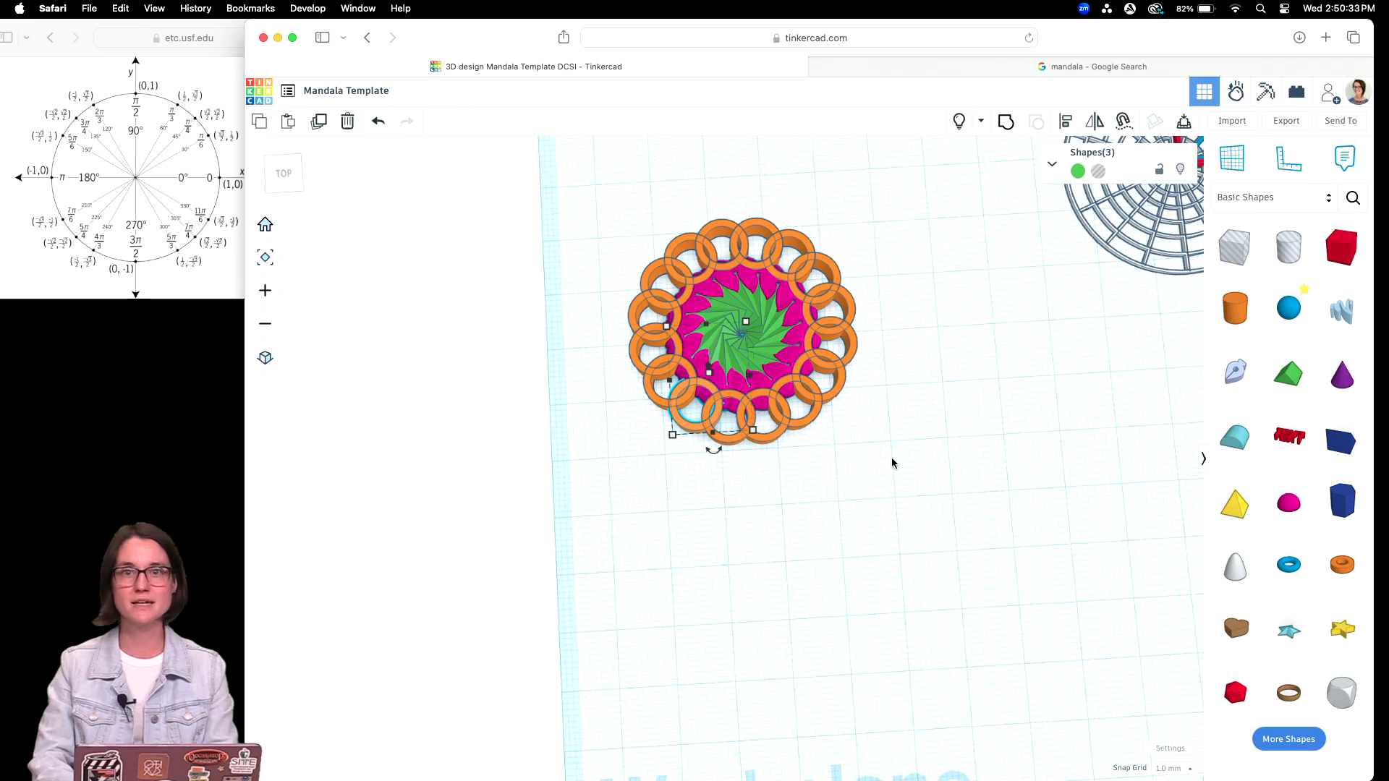
scroll(1064, 476, "down", 2)
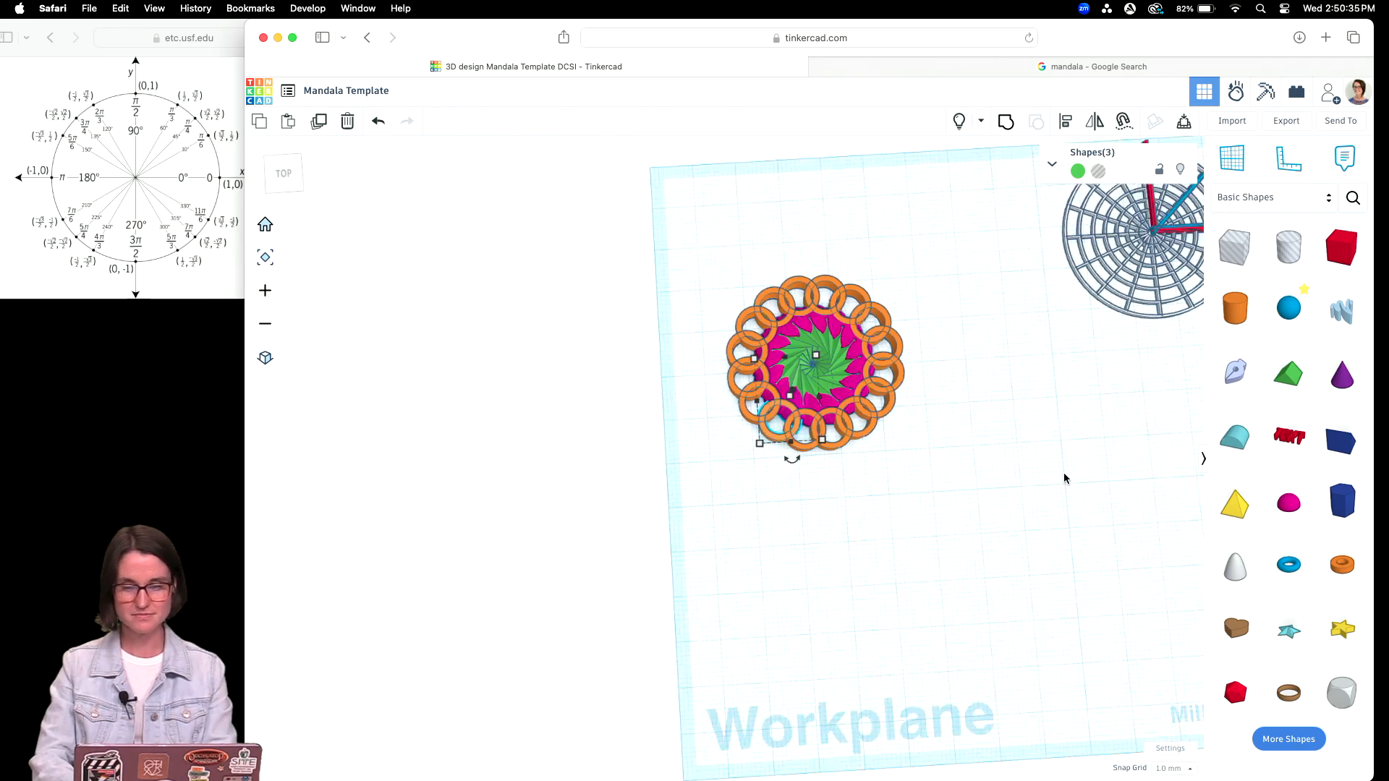
scroll(1063, 477, "up", 4)
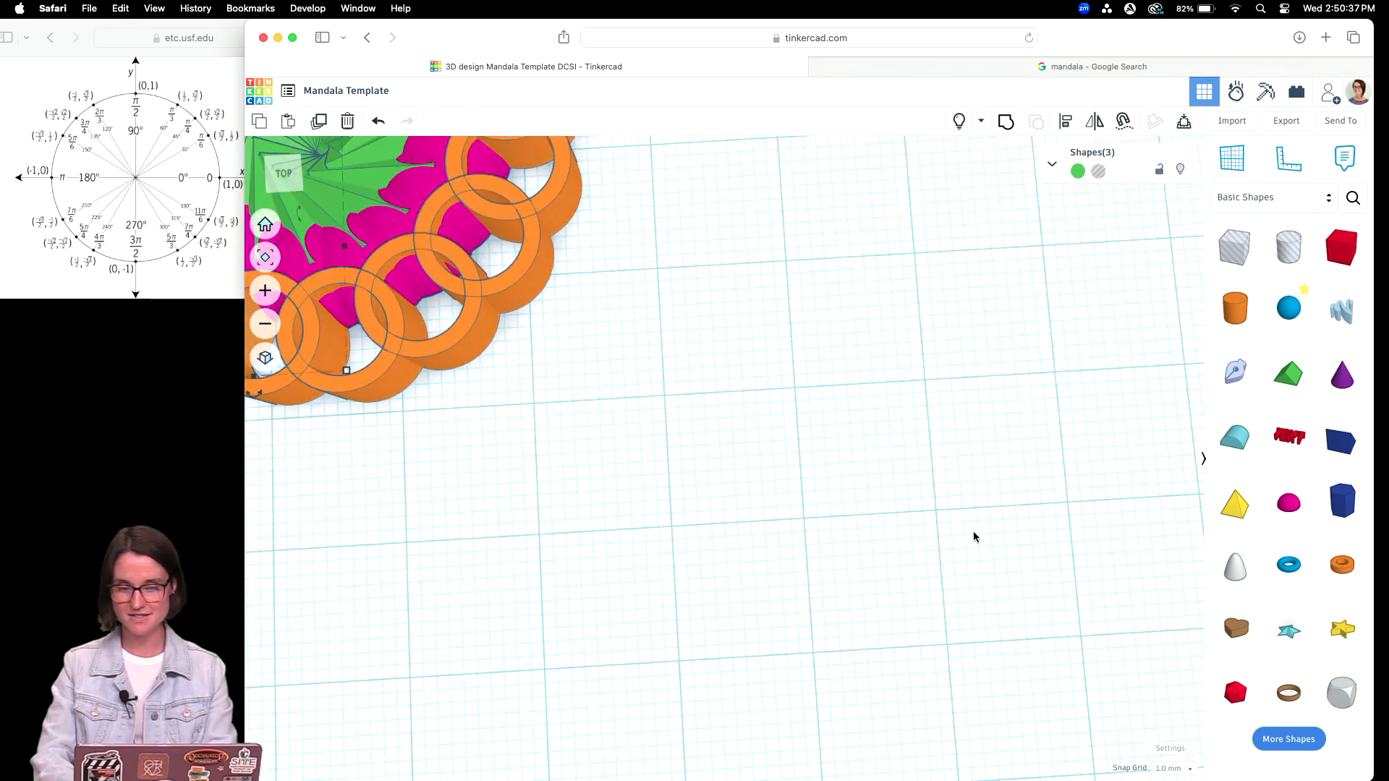
scroll(981, 536, "down", 2)
scroll(974, 537, "down", 1)
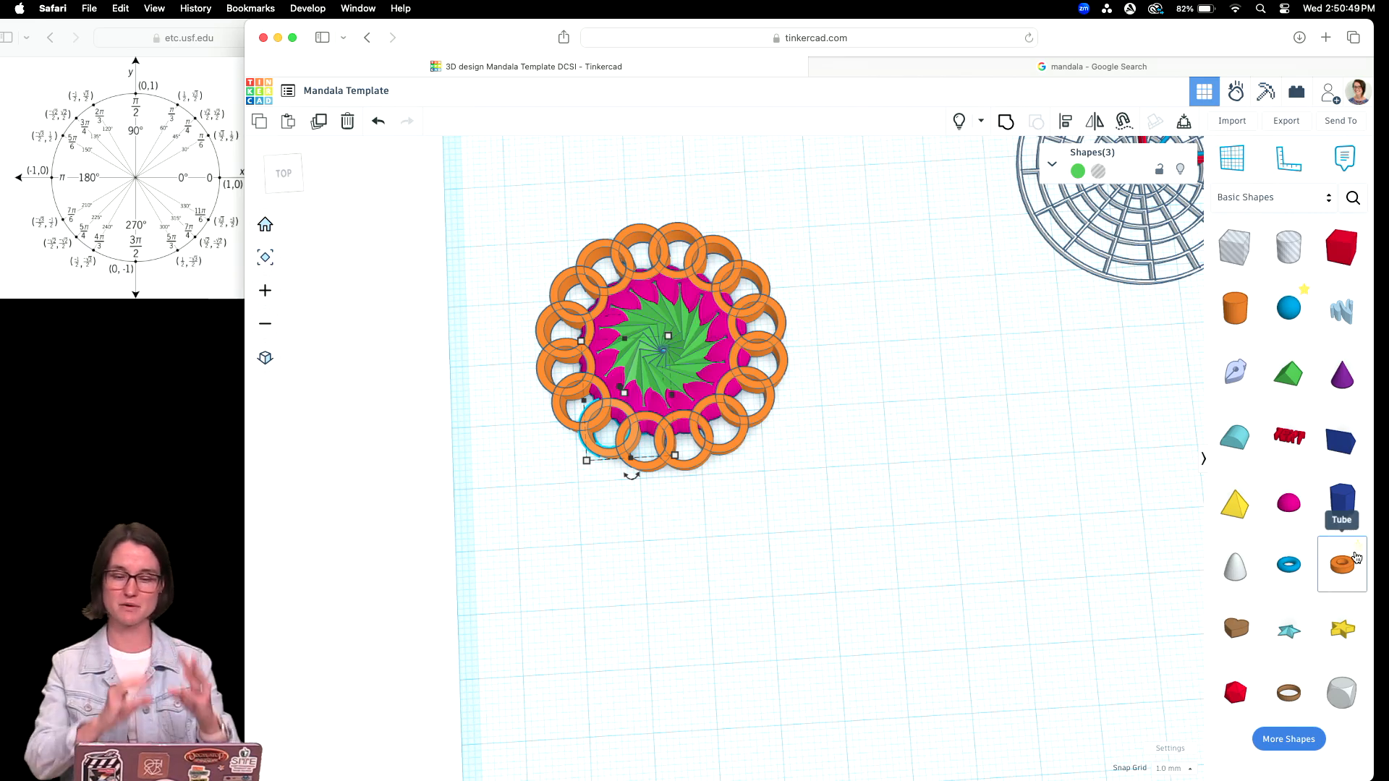
Place a Tube in front of the finished mandala and scale it down to 7 × 5 mm
left_click_drag(1357, 557, 717, 630)
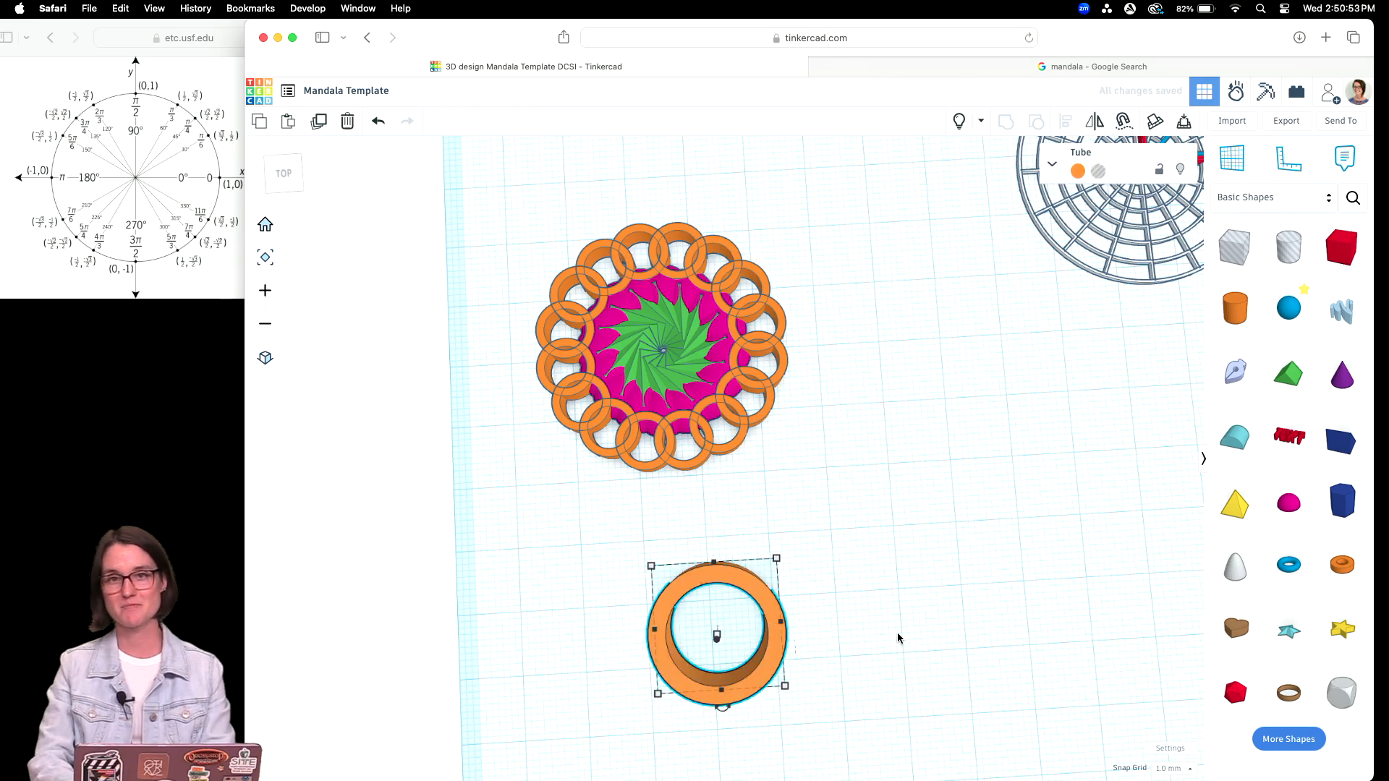
left_click(881, 663)
right_click_drag(880, 663, 879, 572)
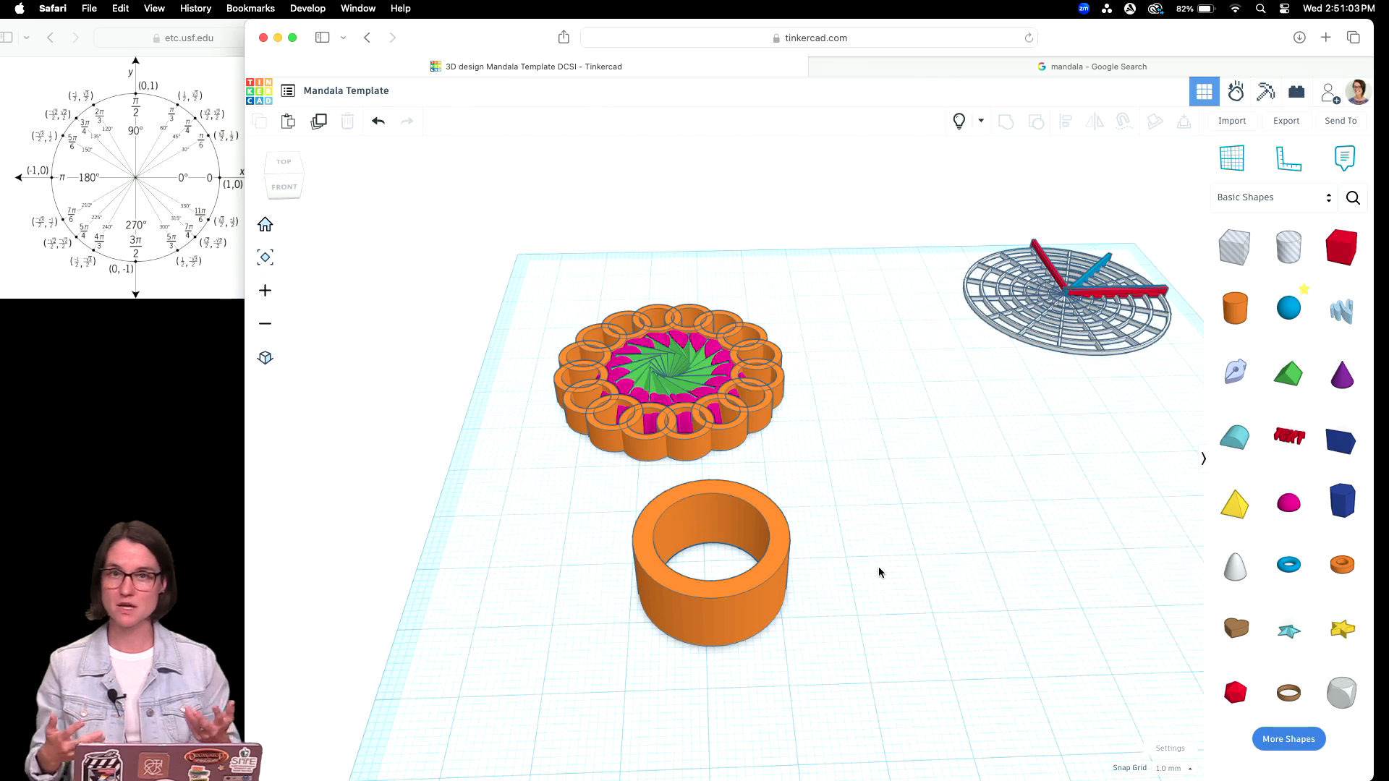
left_click(780, 580)
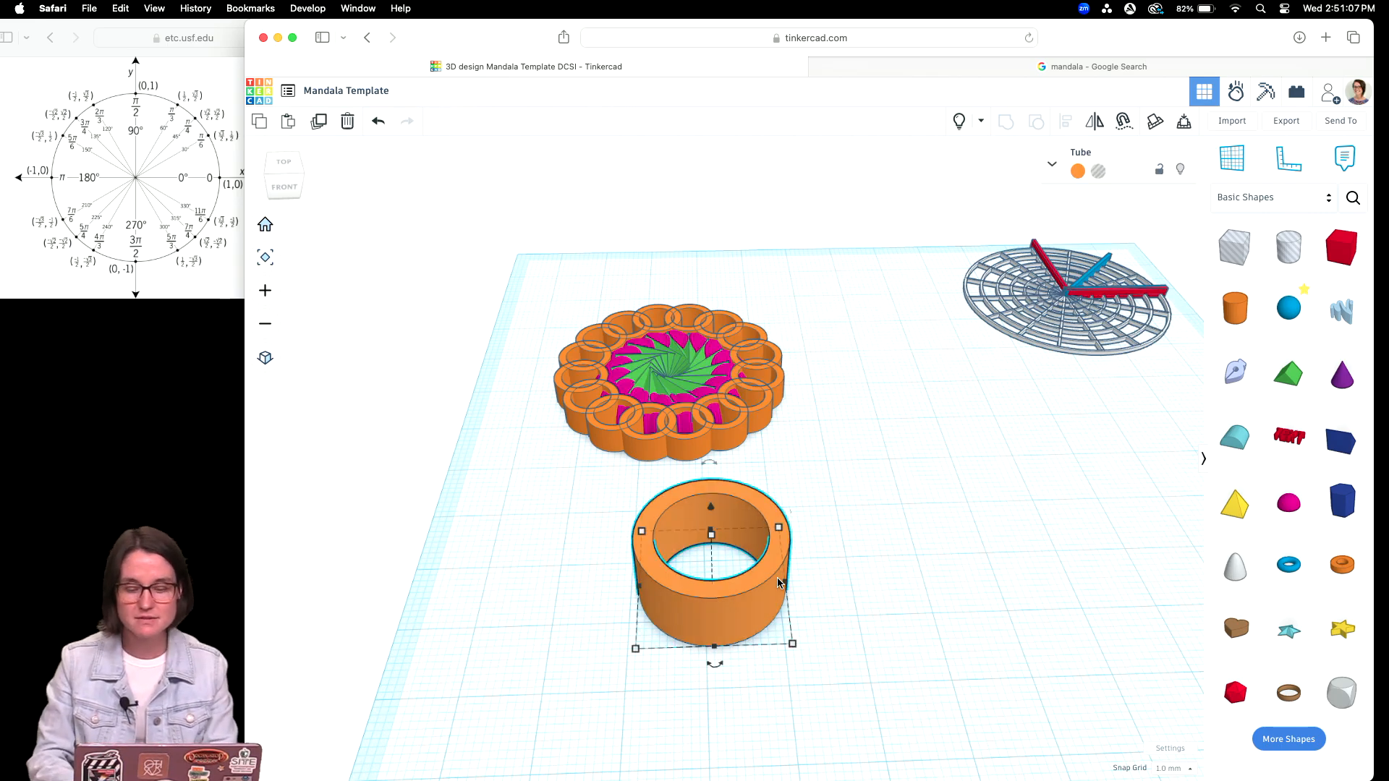
left_click_drag(791, 643, 977, 544)
scroll(1012, 570, "up", 6)
left_click_drag(800, 265, 771, 443)
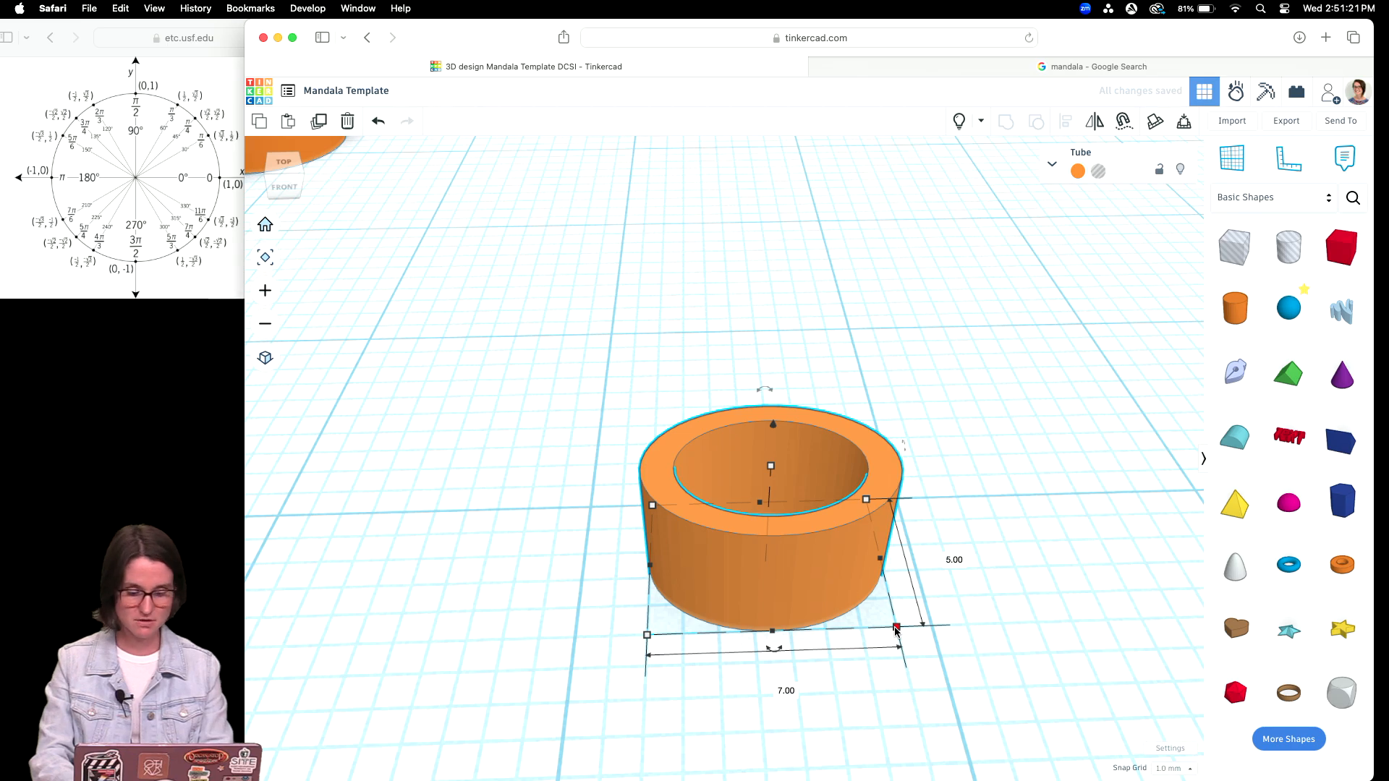
Enlarge a copy of the small Tube and repeat the scaled duplication to build progressively larger nested tubes
left_click_drag(896, 629, 927, 649)
right_click_drag(991, 558, 1046, 463)
scroll(1046, 463, "up", 5)
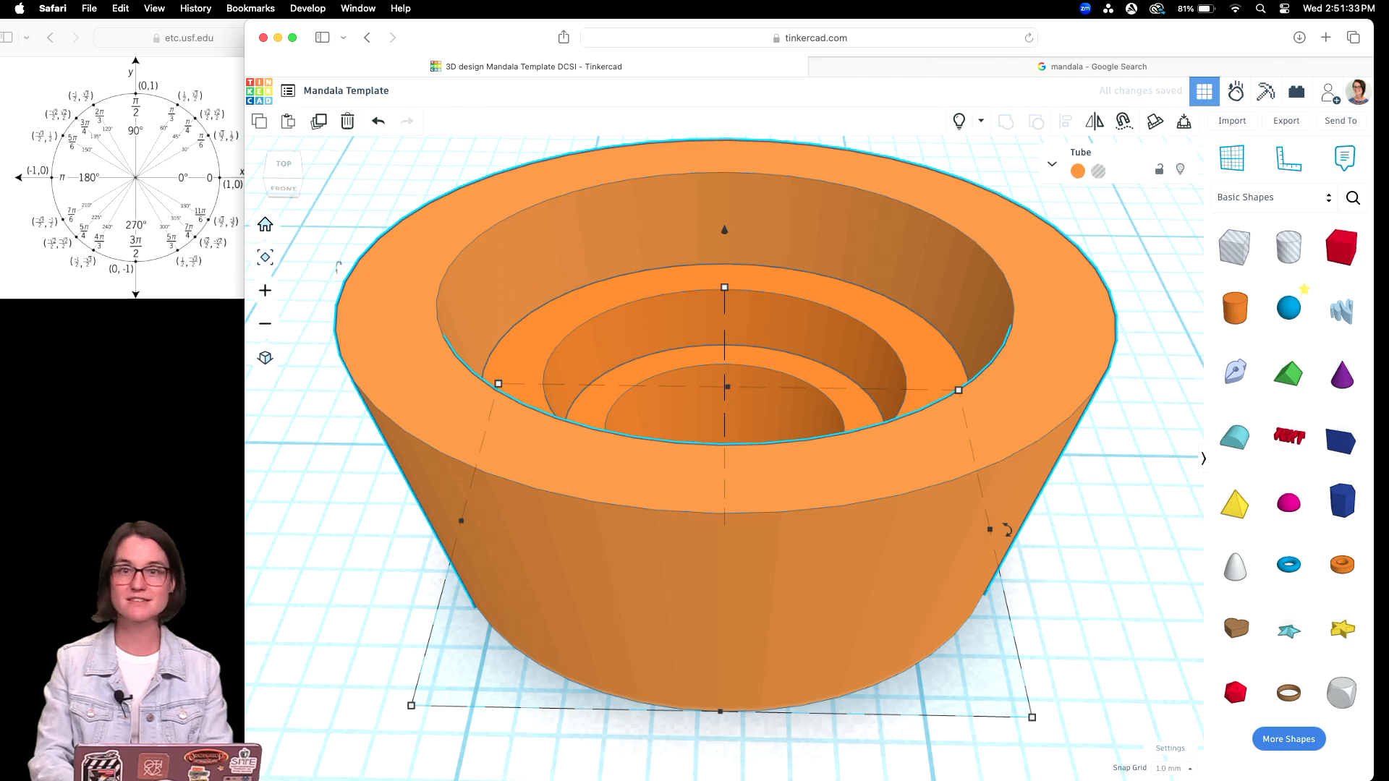
scroll(1046, 463, "down", 15)
scroll(1117, 533, "up", 5)
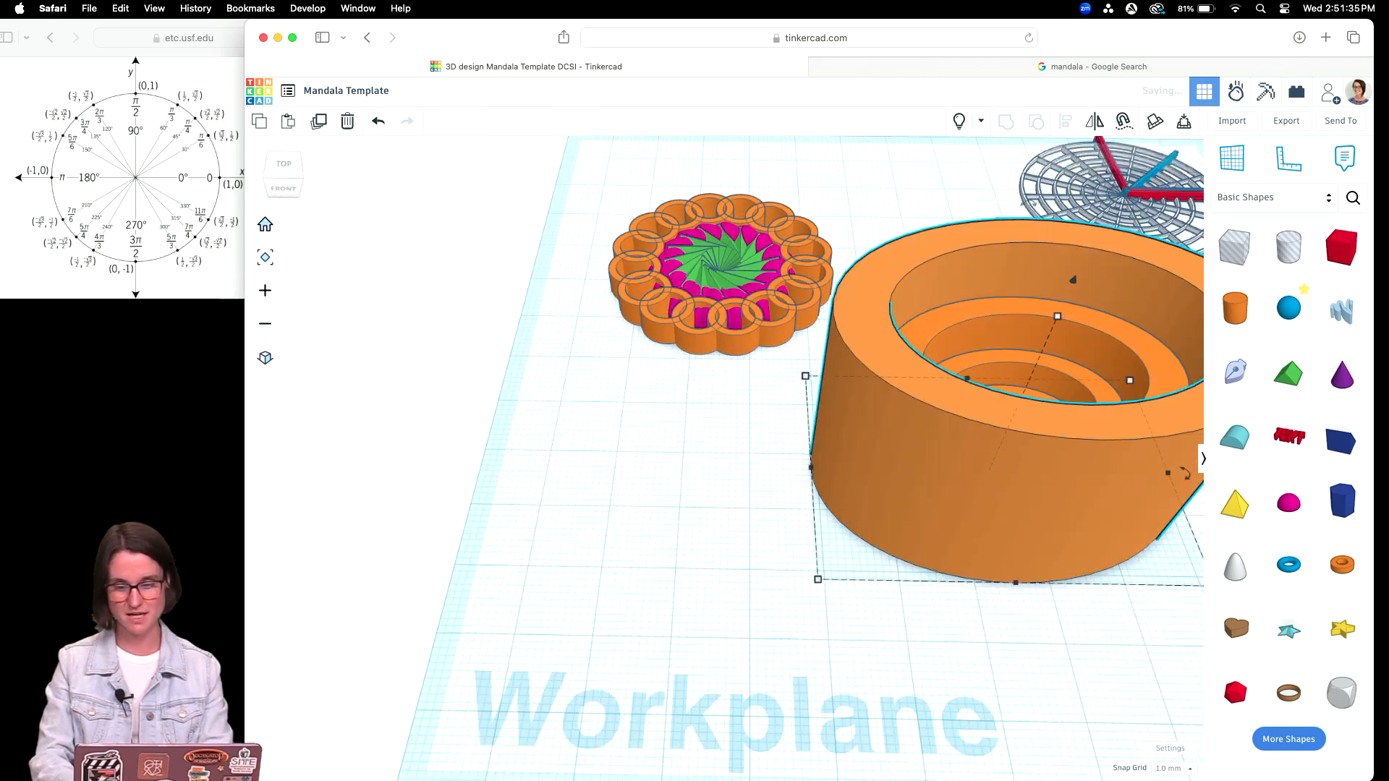
right_click_drag(1166, 600, 1112, 670)
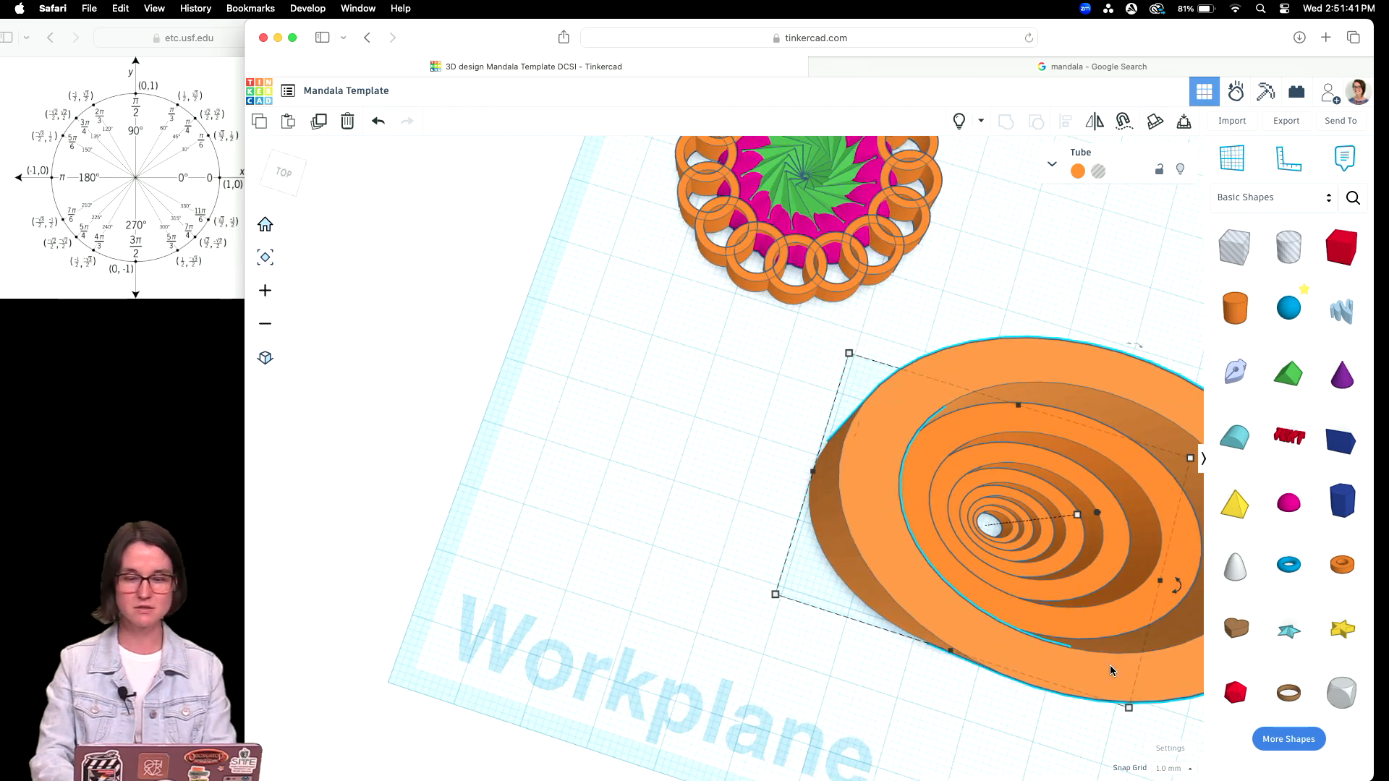
Remove the growing nested tubes together with the original small Tube
key("super+z")
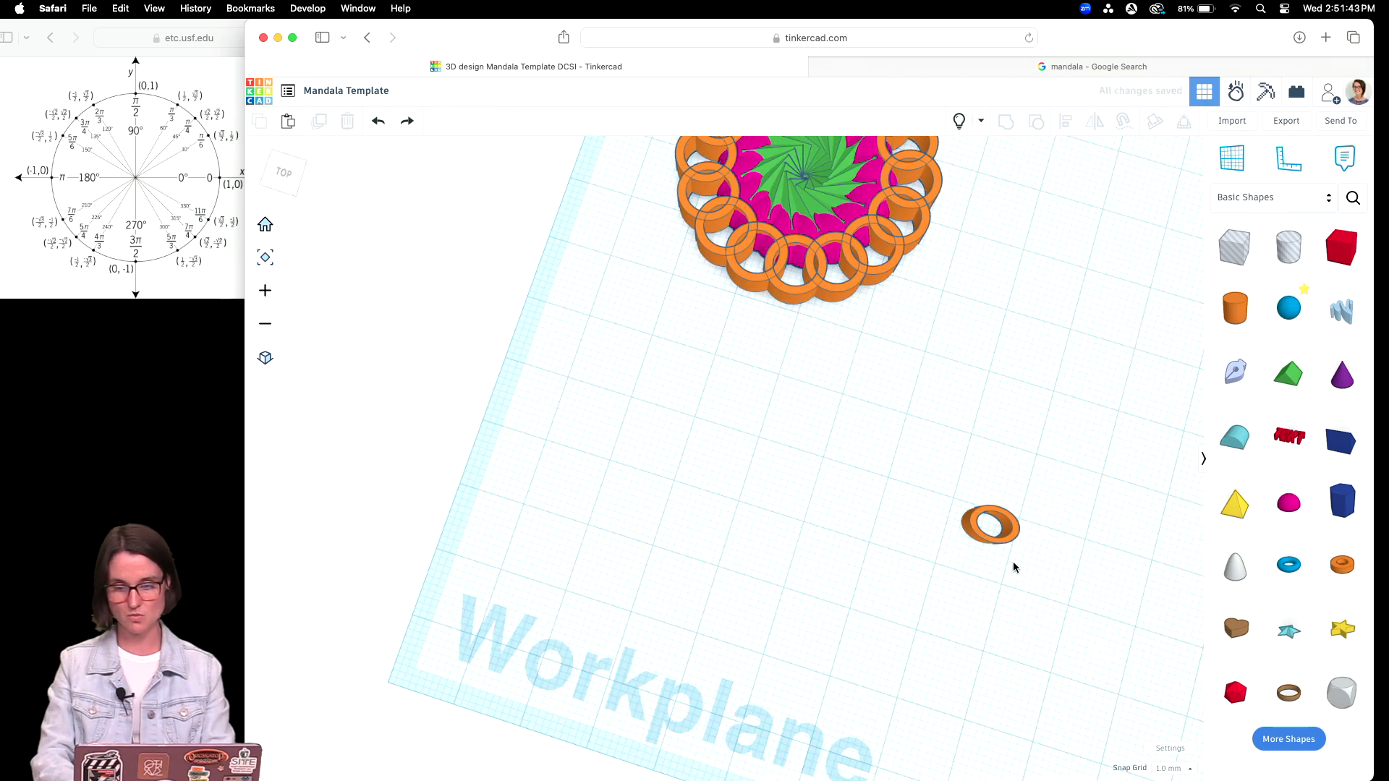
left_click(1002, 547)
key("super+shift+z")
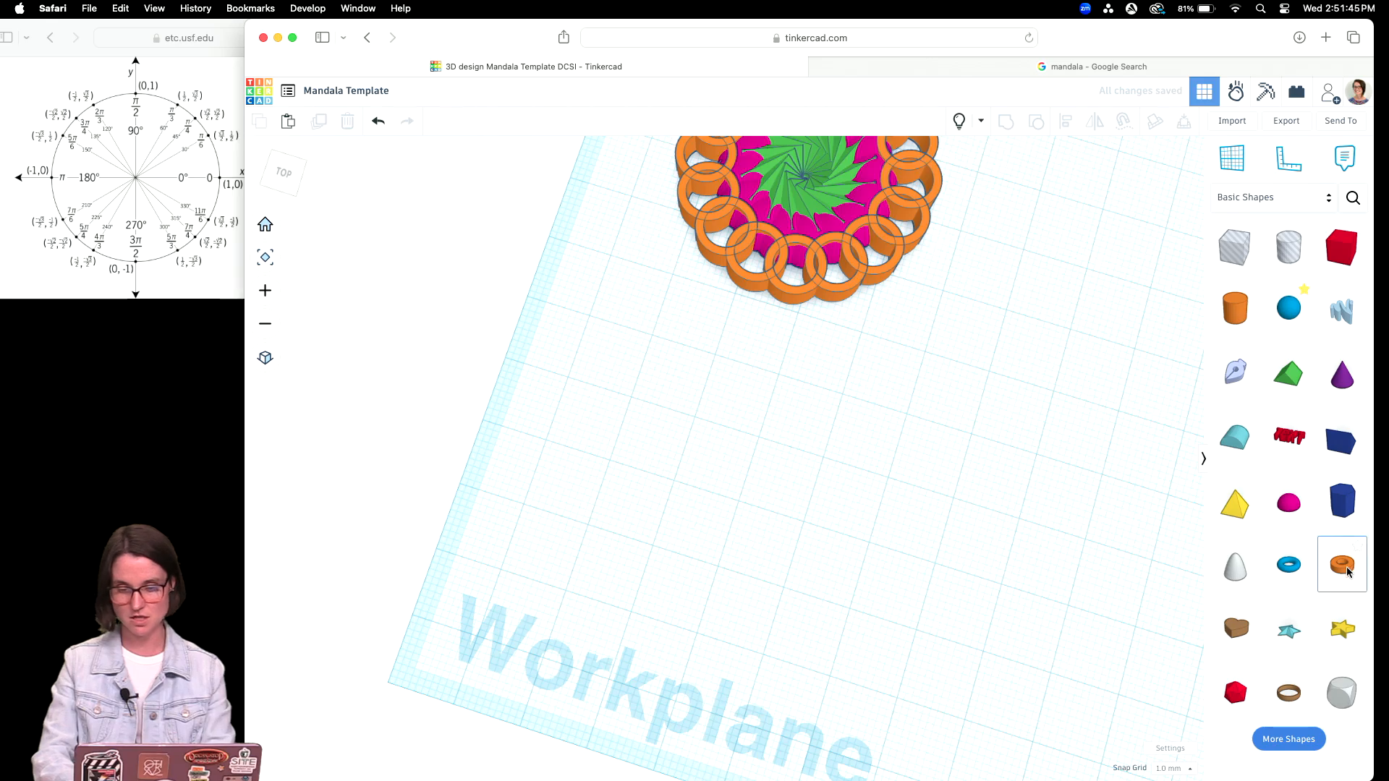
Place a new 20 × 20 mm Tube in front of the finished mandala
key("f")
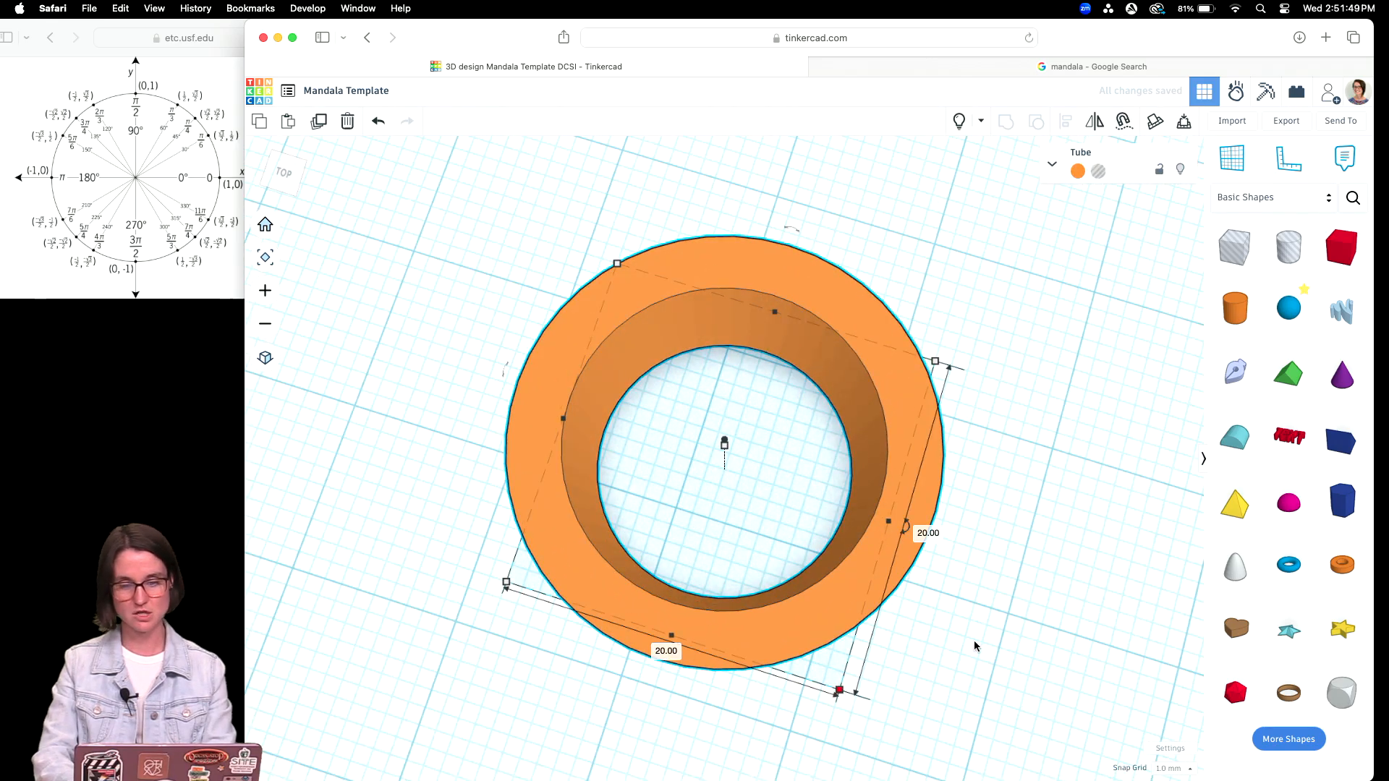
scroll(973, 640, "down", 5)
left_click_drag(952, 588, 748, 536)
right_click_drag(810, 632, 743, 502)
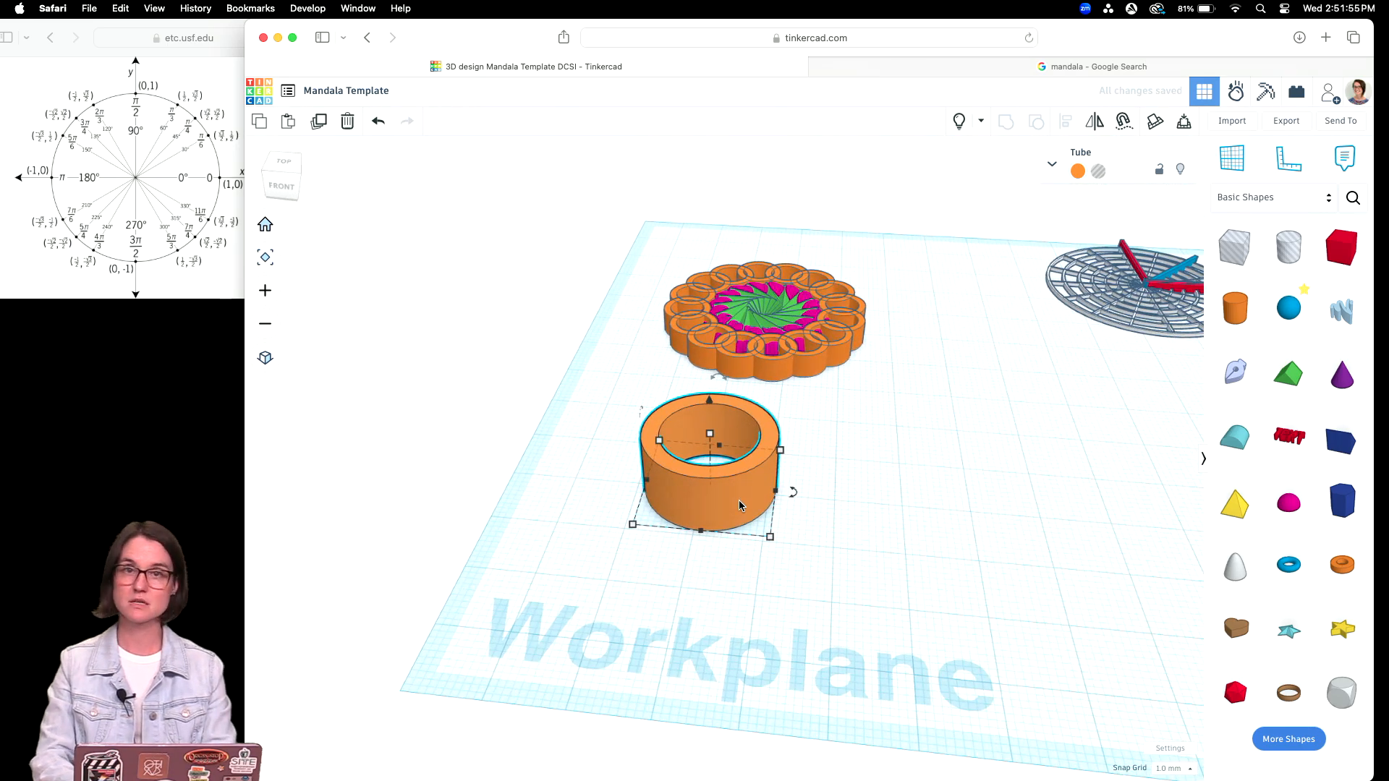
Duplicate the new Tube and shift the copy a few millimetres to the right and slightly back
key("ctrl+d")
key("Right")
key("Right")
key("Right")
key("Right")
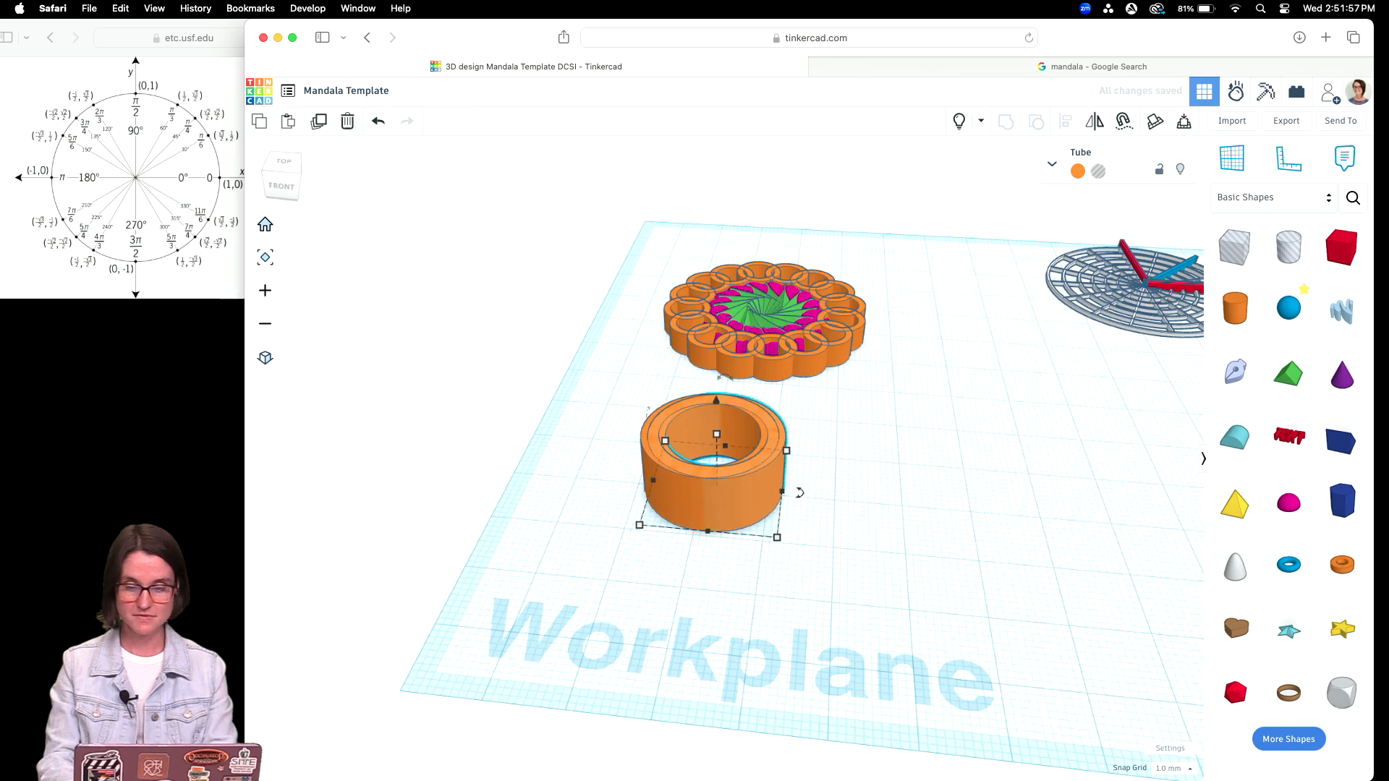
key("Up")
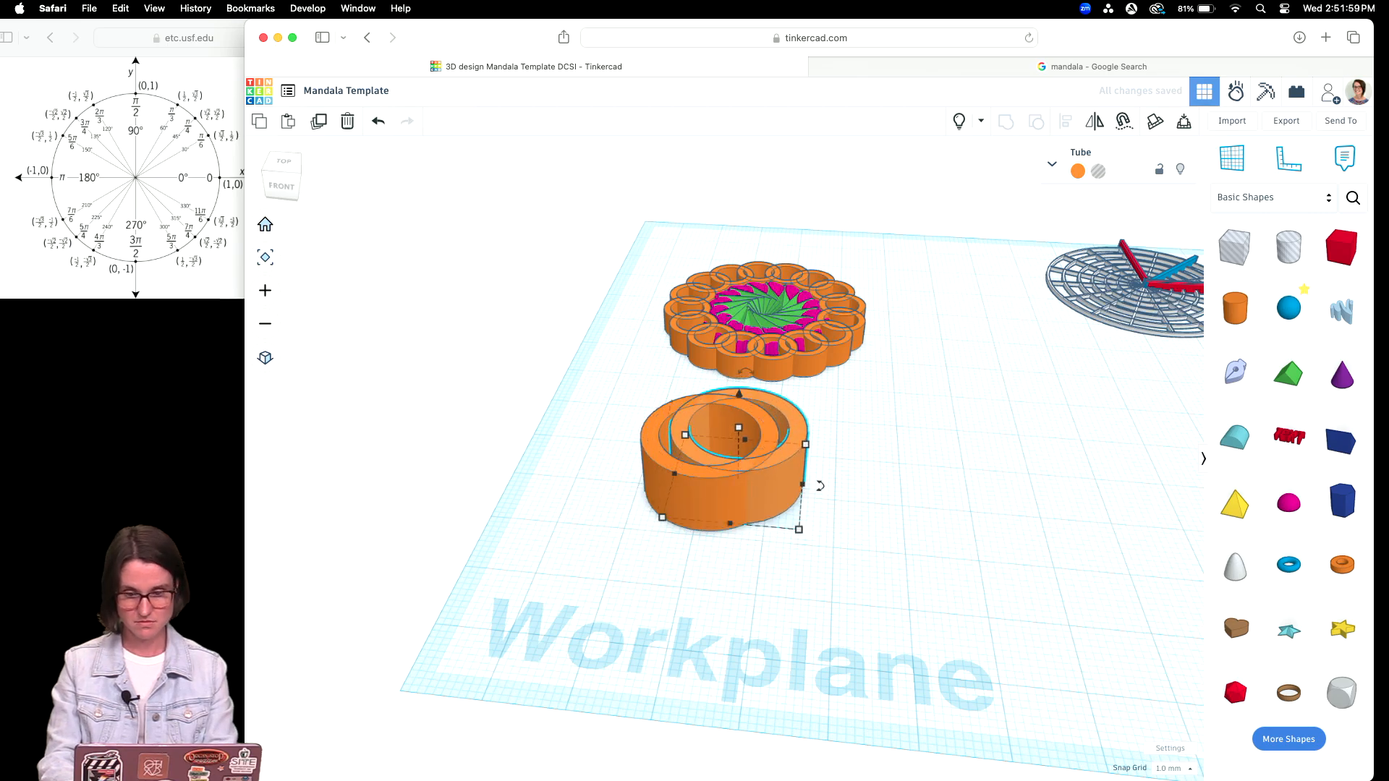
Rotate the duplicated Tube clockwise on the workplane and scale it uniformly to 18 × 18 mm
mouse_move(823, 487)
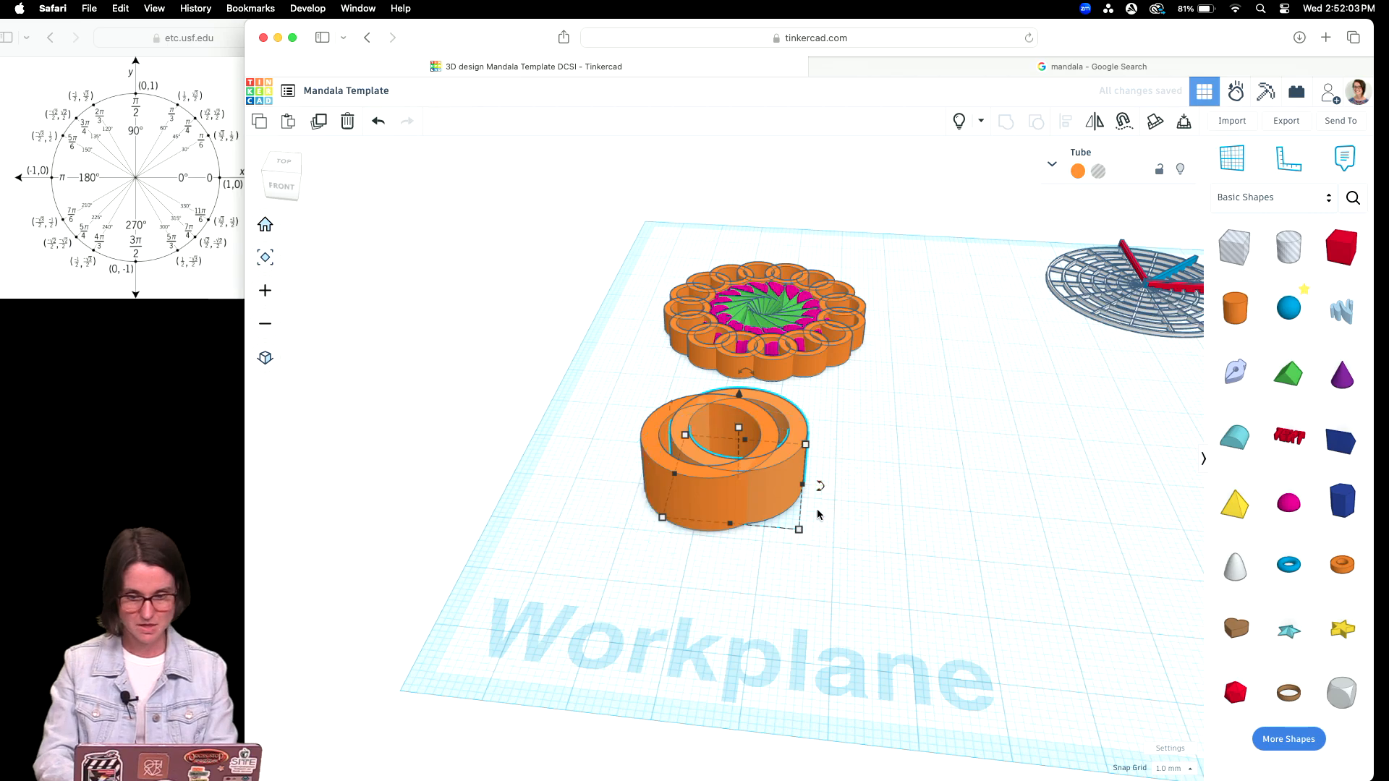
left_click_drag(822, 486, 818, 510)
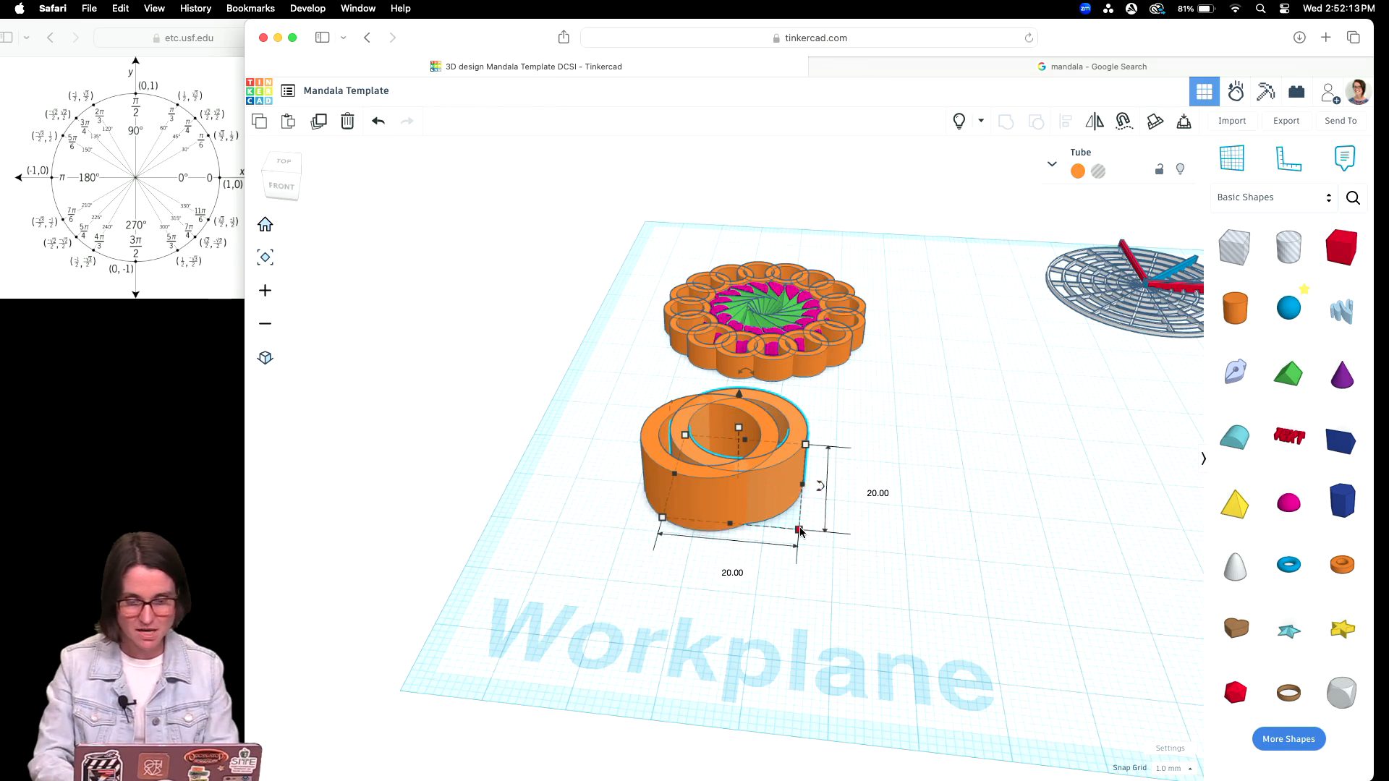
left_click_drag(798, 530, 790, 520)
left_click_drag(791, 519, 793, 523)
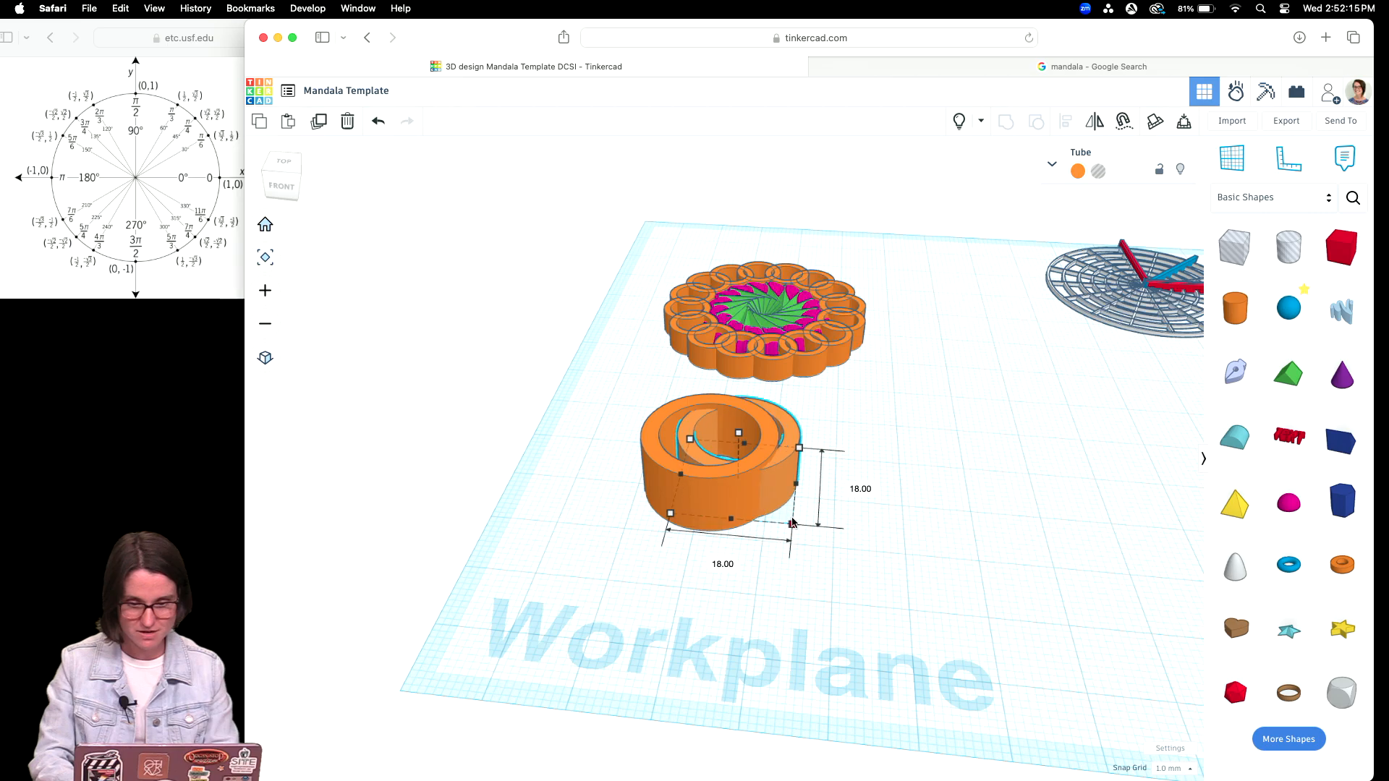
Repeat the duplication of the shifted, rotated and scaled Tube until the copies curl into a shrinking spiral
key("super+d")
key("super+d")
key("super+d")
key("super+d")
key("super+d")
key("super+d")
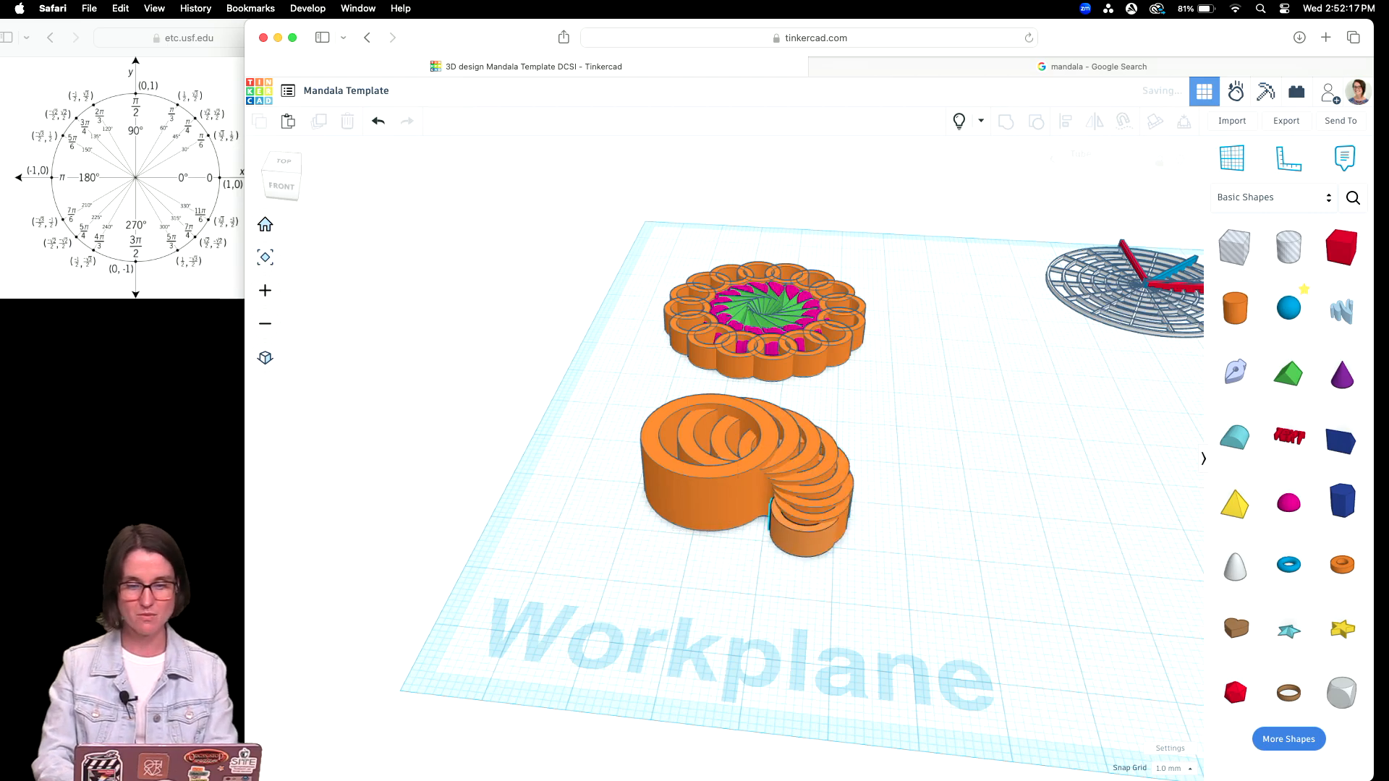
left_click(756, 541)
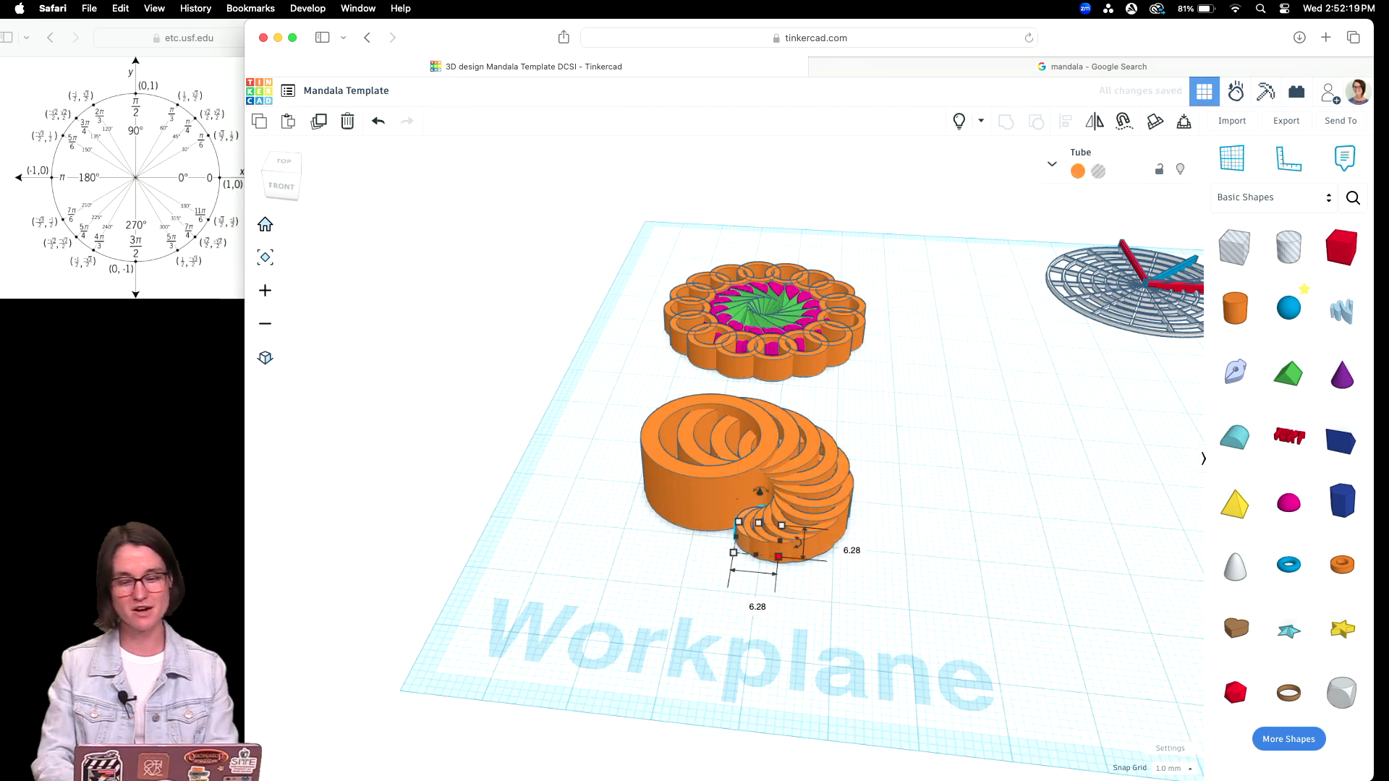